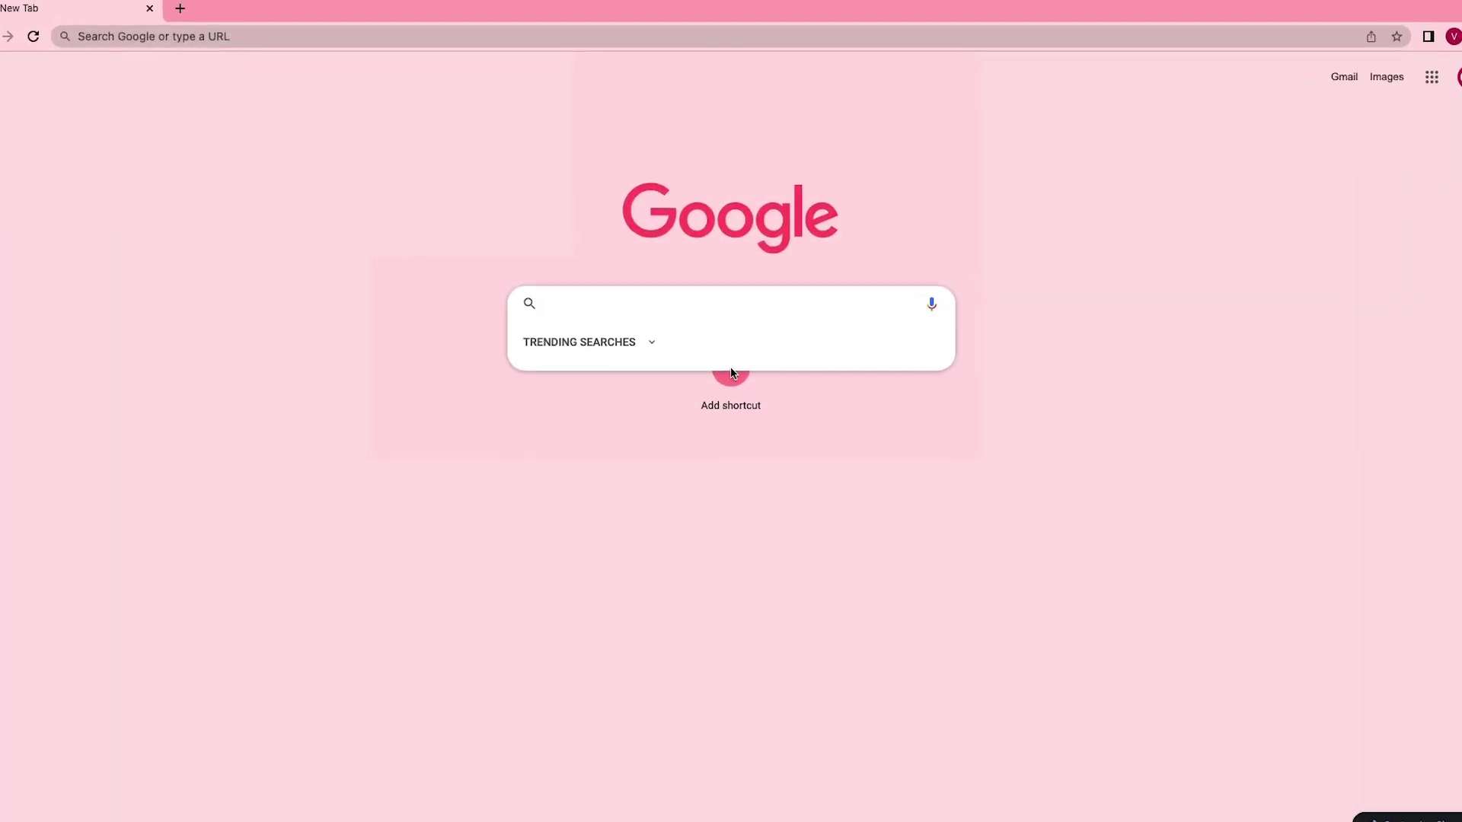
Load onemaker.io and scroll through its Free Projects, Music Visualizer and other template categories
{"action": "type", "text": "Onemaker."}
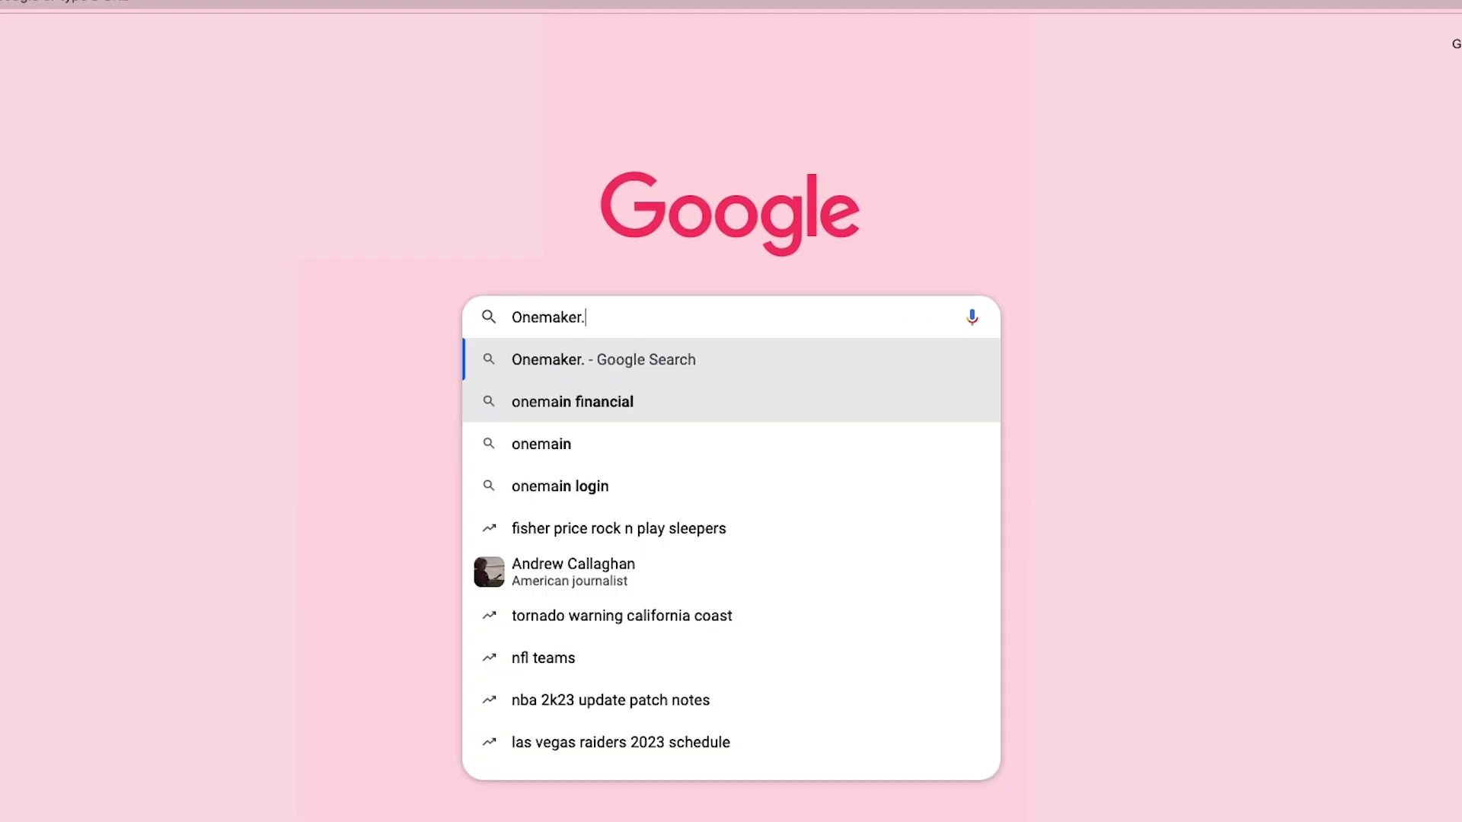
{"action": "type", "text": "io"}
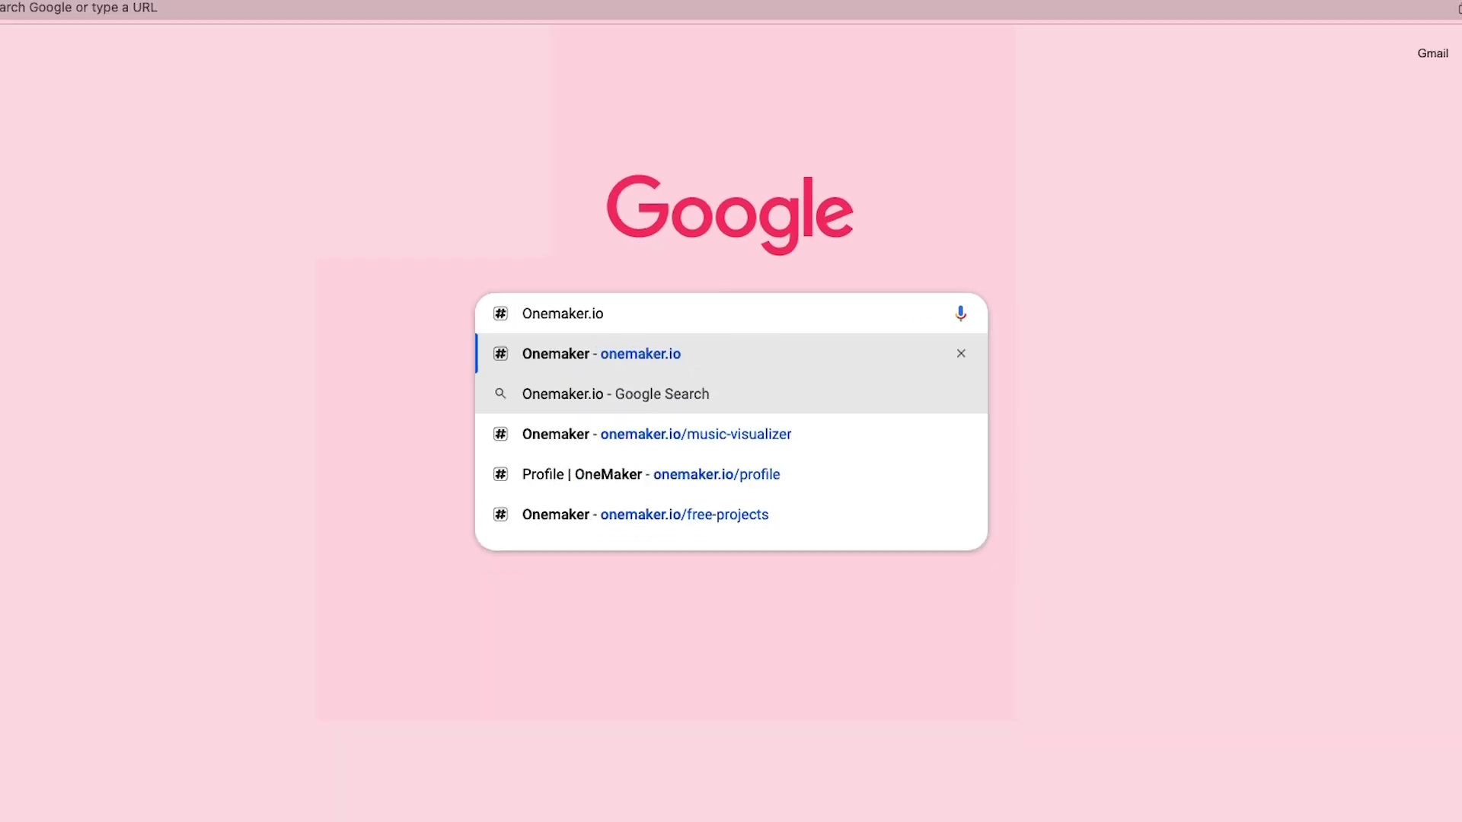
{"action": "key", "text": "Return"}
{"action": "scroll", "coordinate": [1435, 526], "scroll_direction": "down", "scroll_amount": 1}
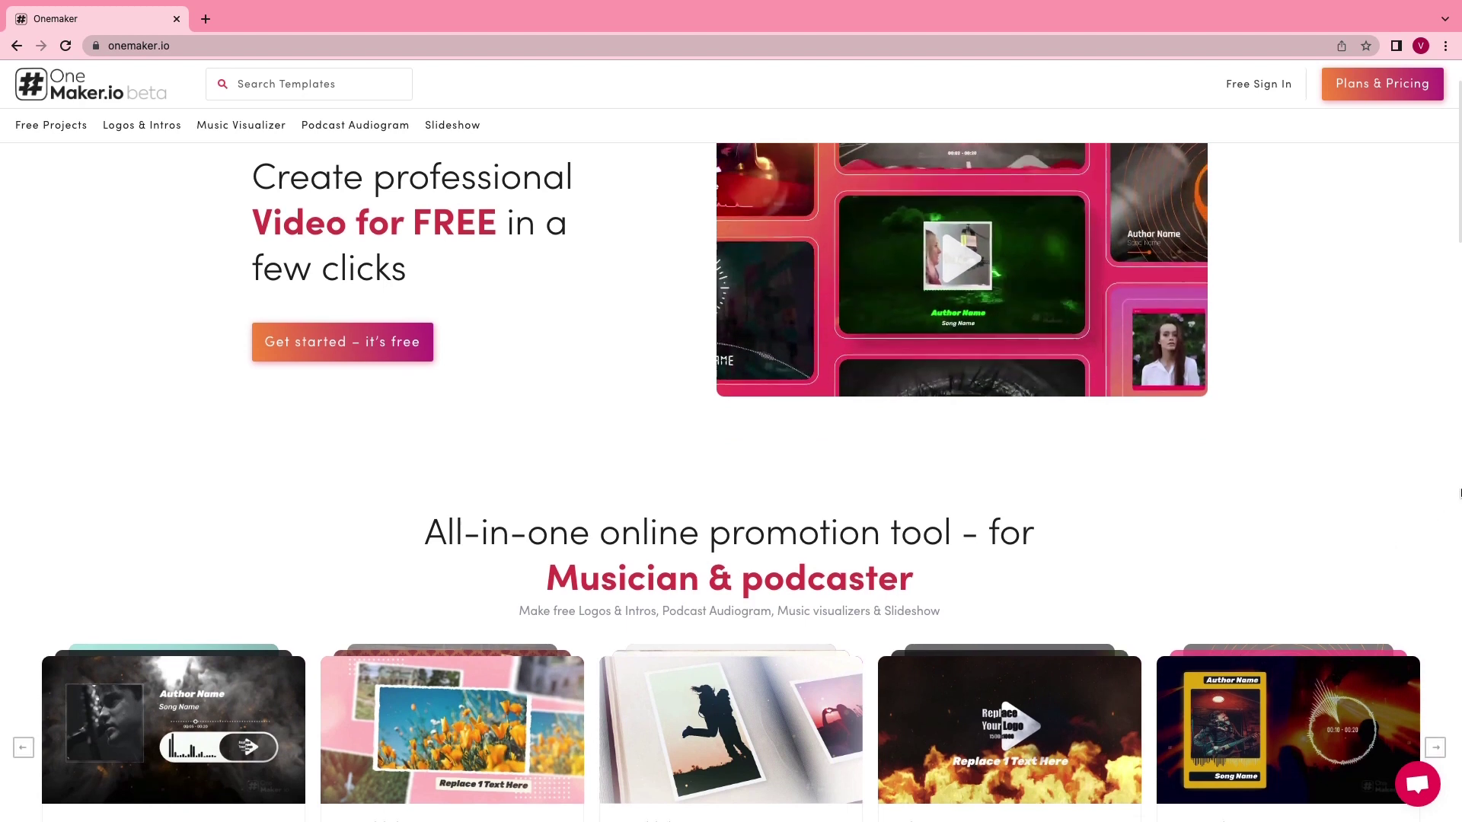
{"action": "scroll", "coordinate": [1435, 527], "scroll_direction": "down", "scroll_amount": 2}
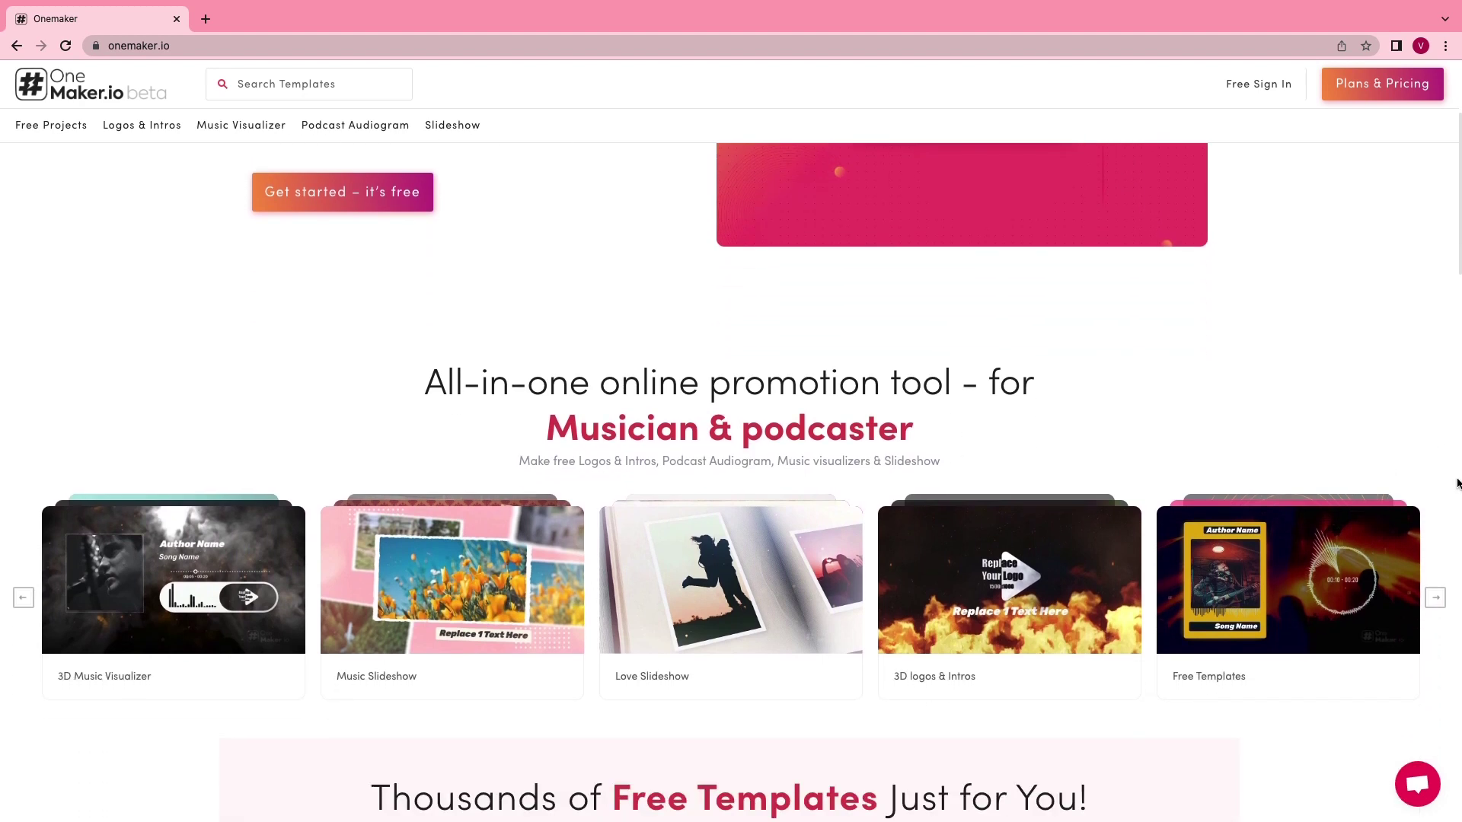
{"action": "scroll", "coordinate": [1456, 487], "scroll_direction": "down", "scroll_amount": 1}
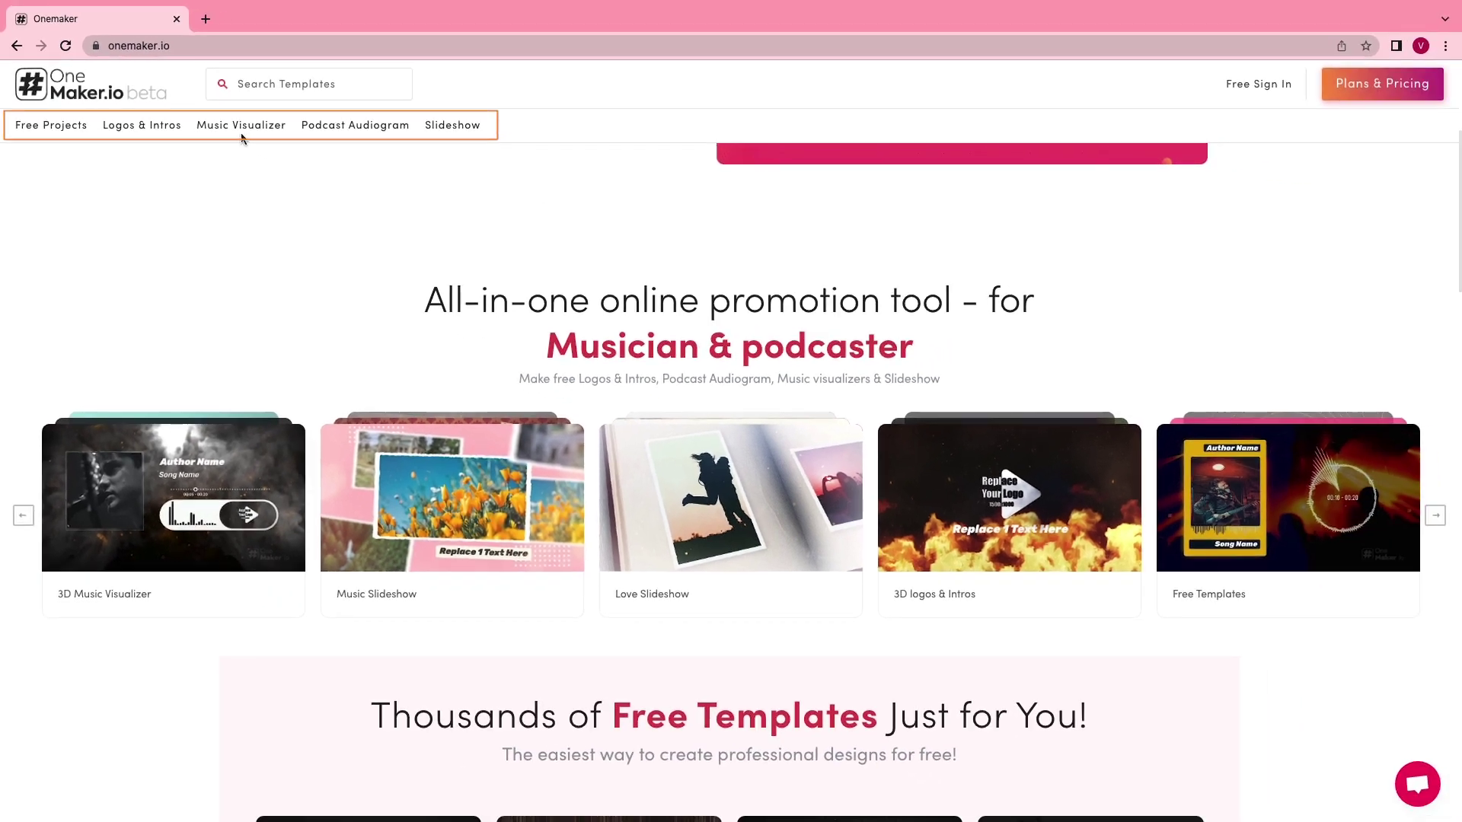
Browse the Music Visualizer templates and open the Turntable Music Visualizer in the editor
{"action": "left_click", "coordinate": [226, 128]}
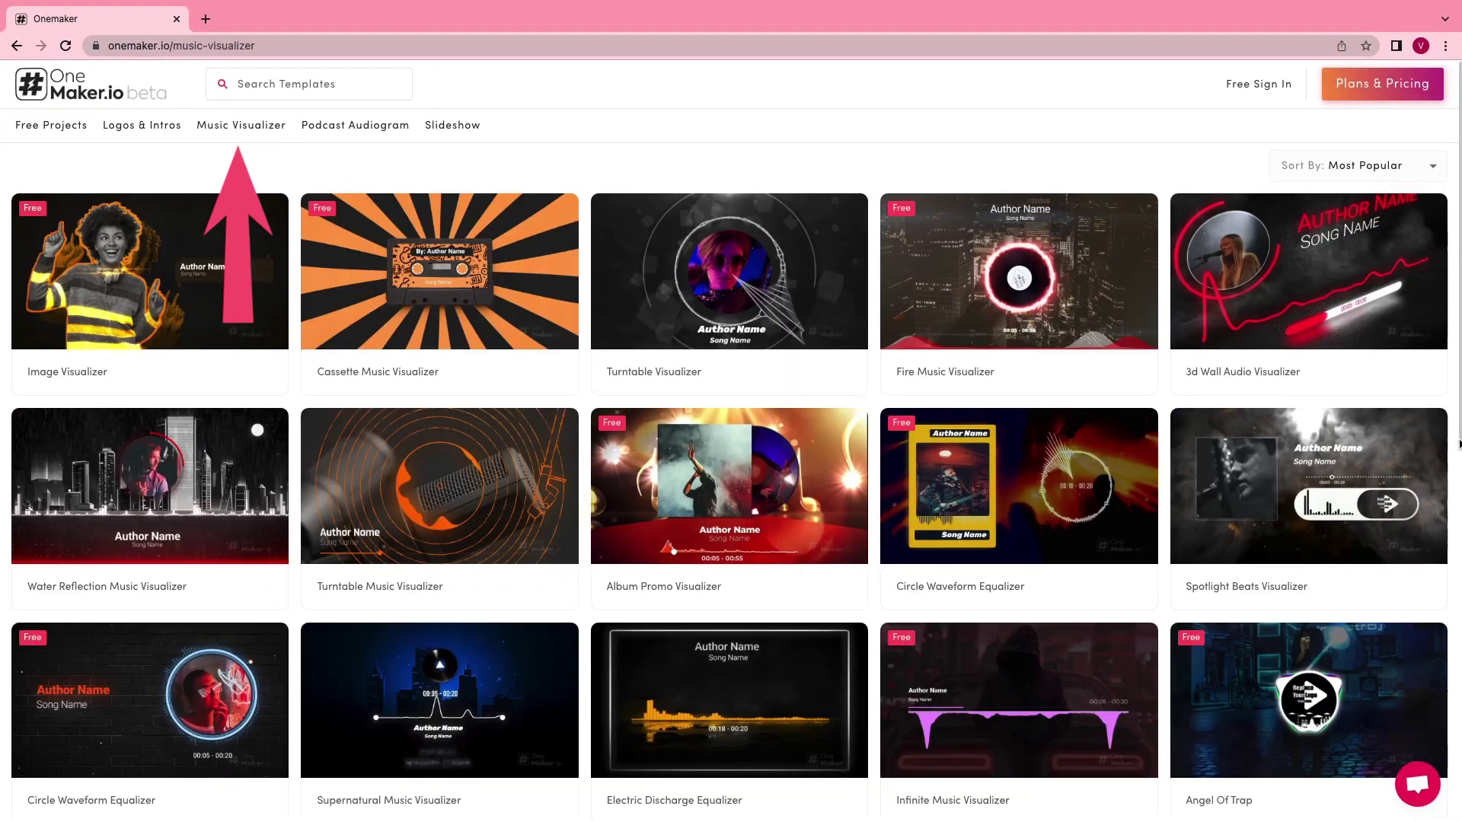
{"action": "scroll", "coordinate": [1459, 443], "scroll_direction": "down", "scroll_amount": 1}
{"action": "scroll", "coordinate": [1459, 443], "scroll_direction": "down", "scroll_amount": 3}
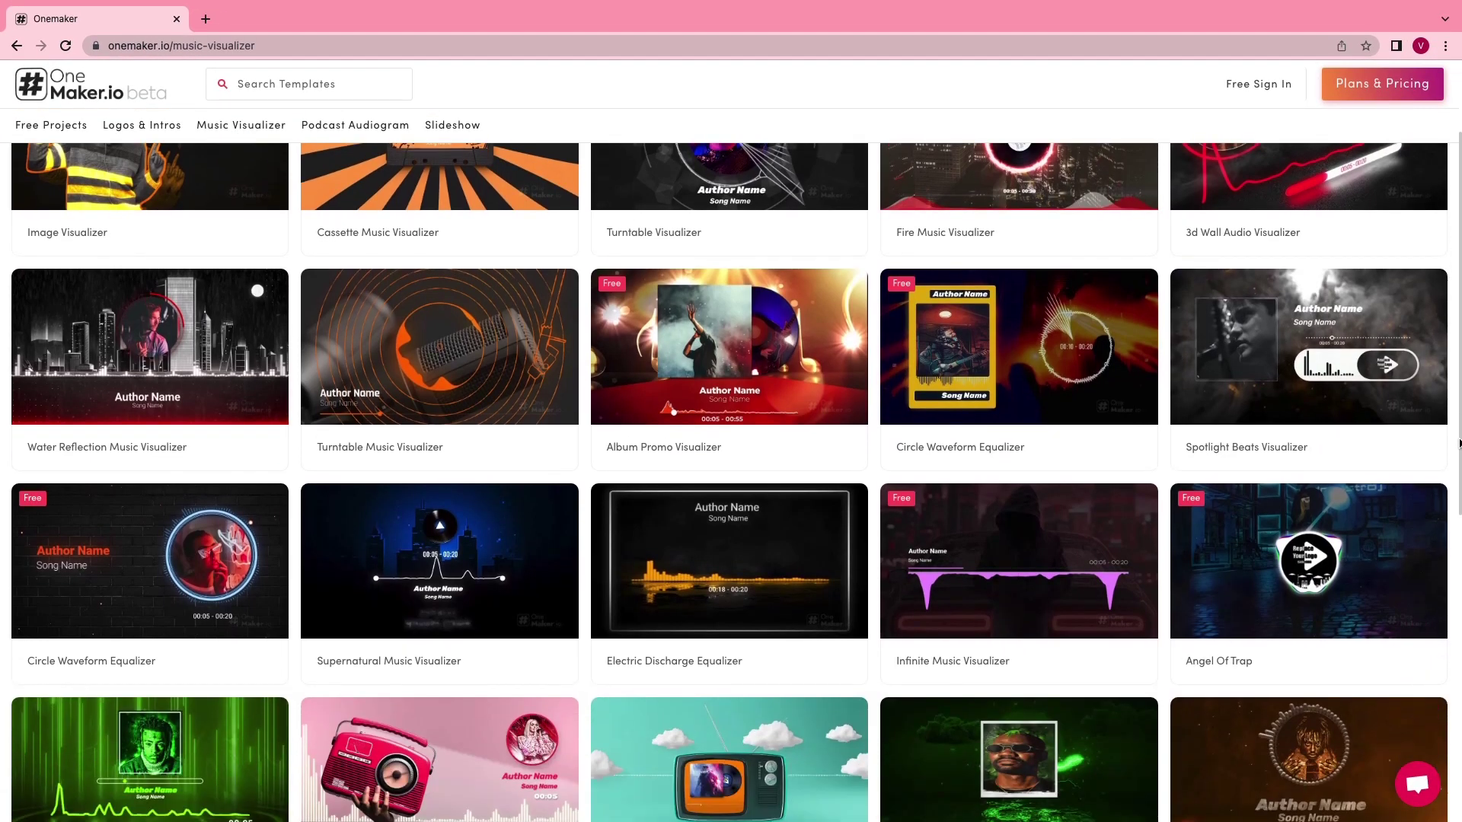
{"action": "scroll", "coordinate": [1459, 443], "scroll_direction": "down", "scroll_amount": 3}
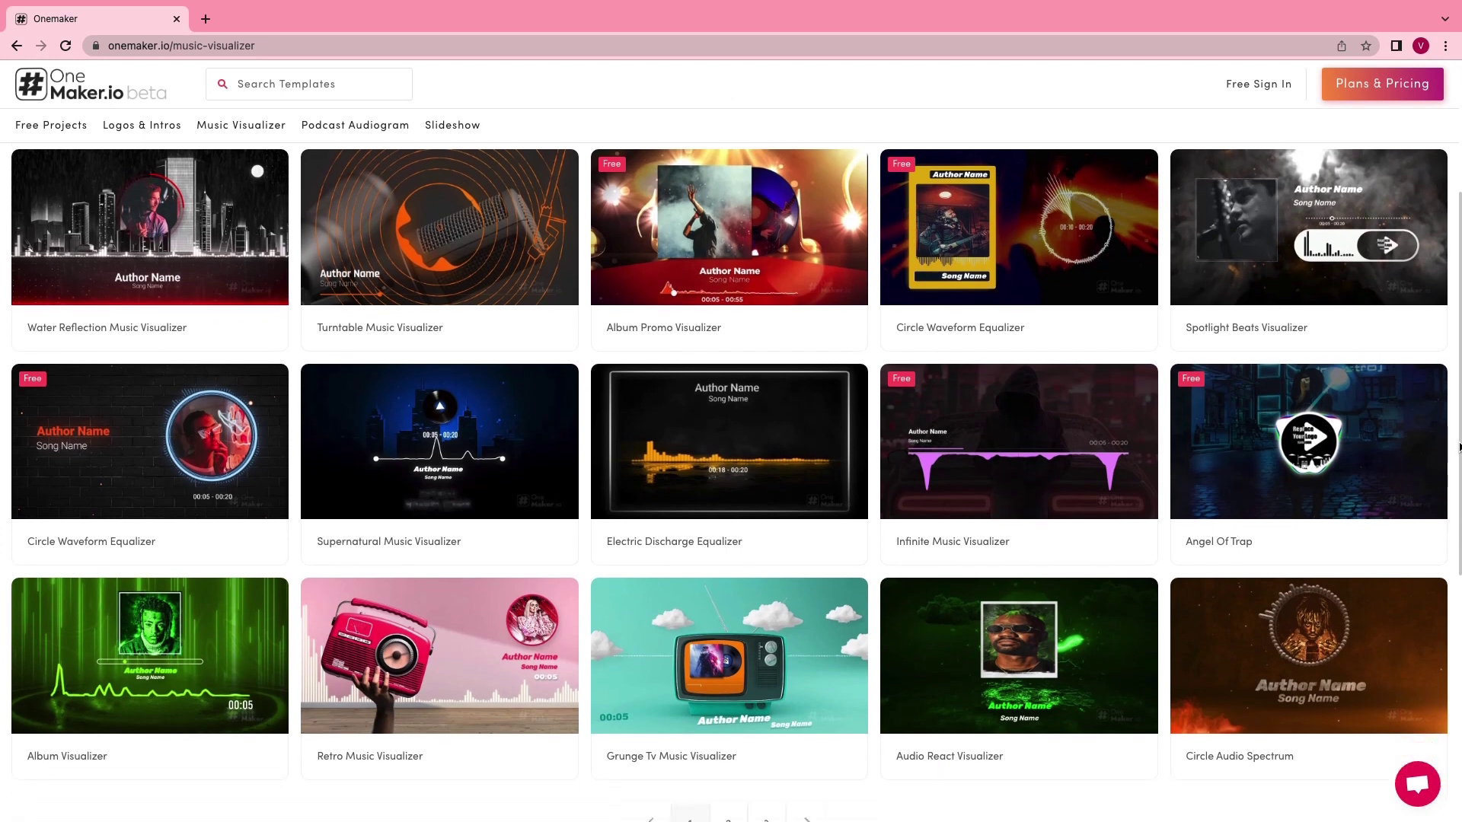
{"action": "scroll", "coordinate": [1459, 447], "scroll_direction": "down", "scroll_amount": 2}
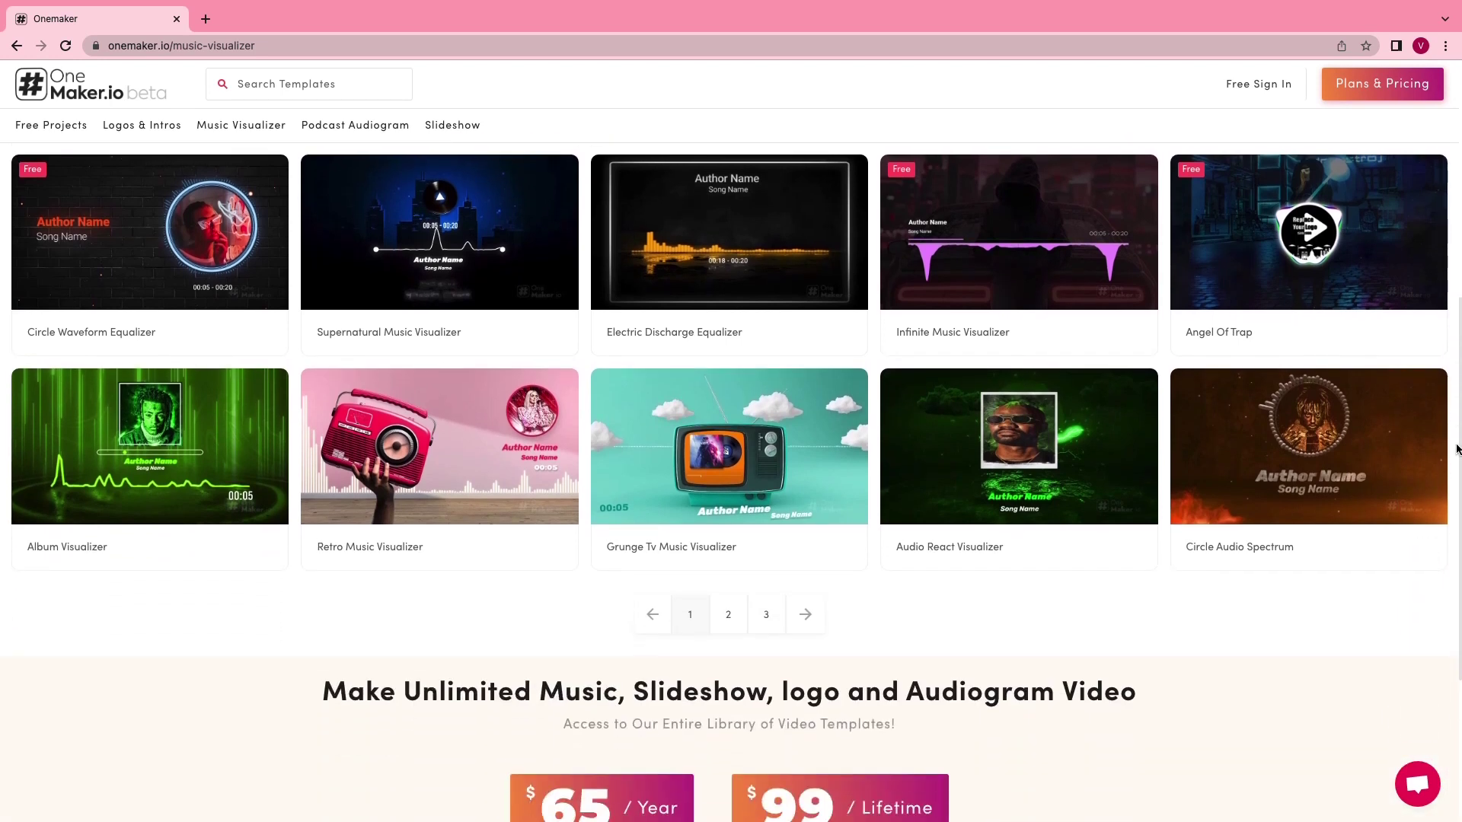
{"action": "scroll", "coordinate": [1305, 171], "scroll_direction": "up", "scroll_amount": 10}
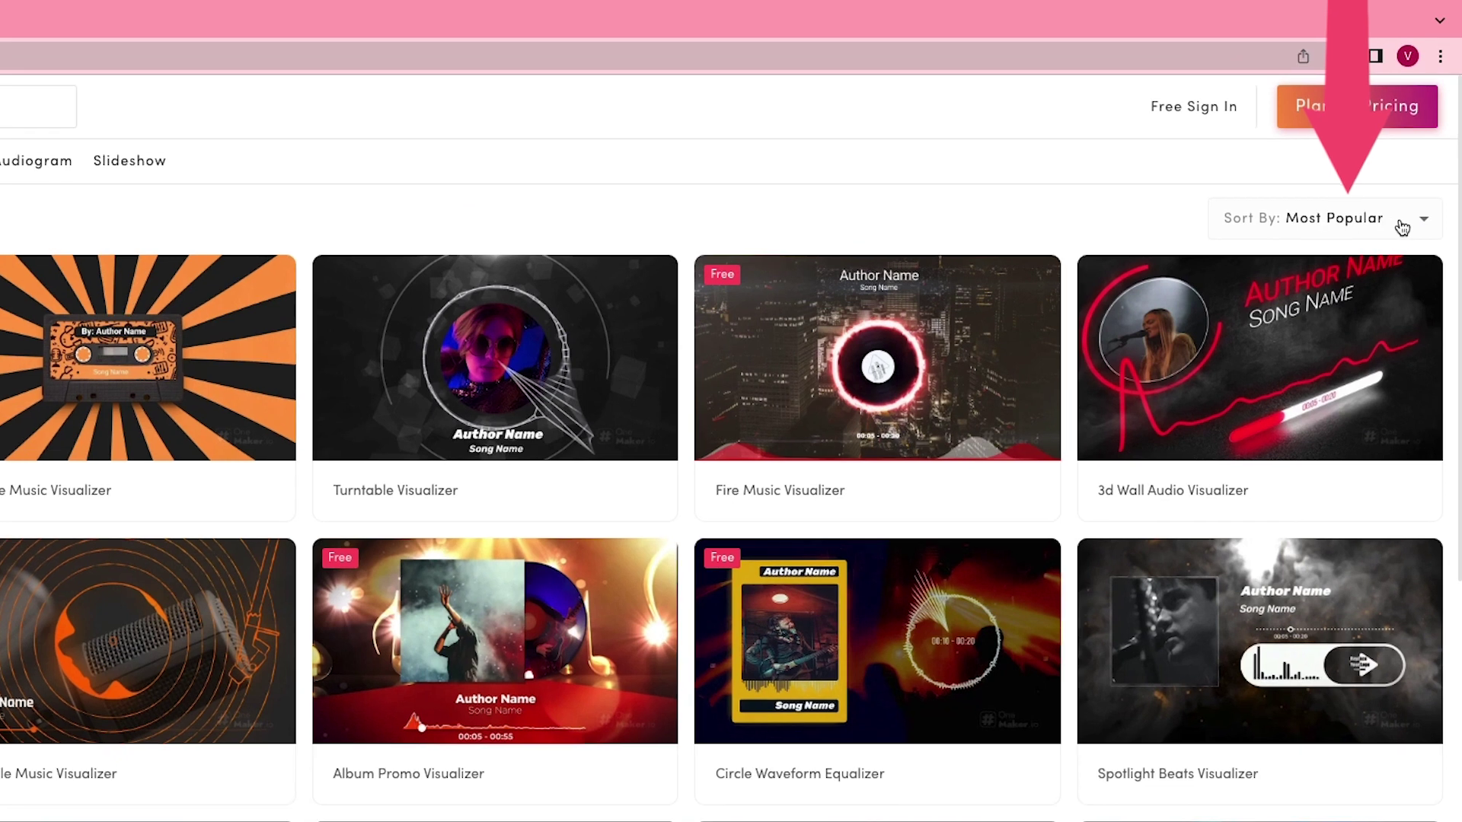
{"action": "left_click", "coordinate": [1421, 172]}
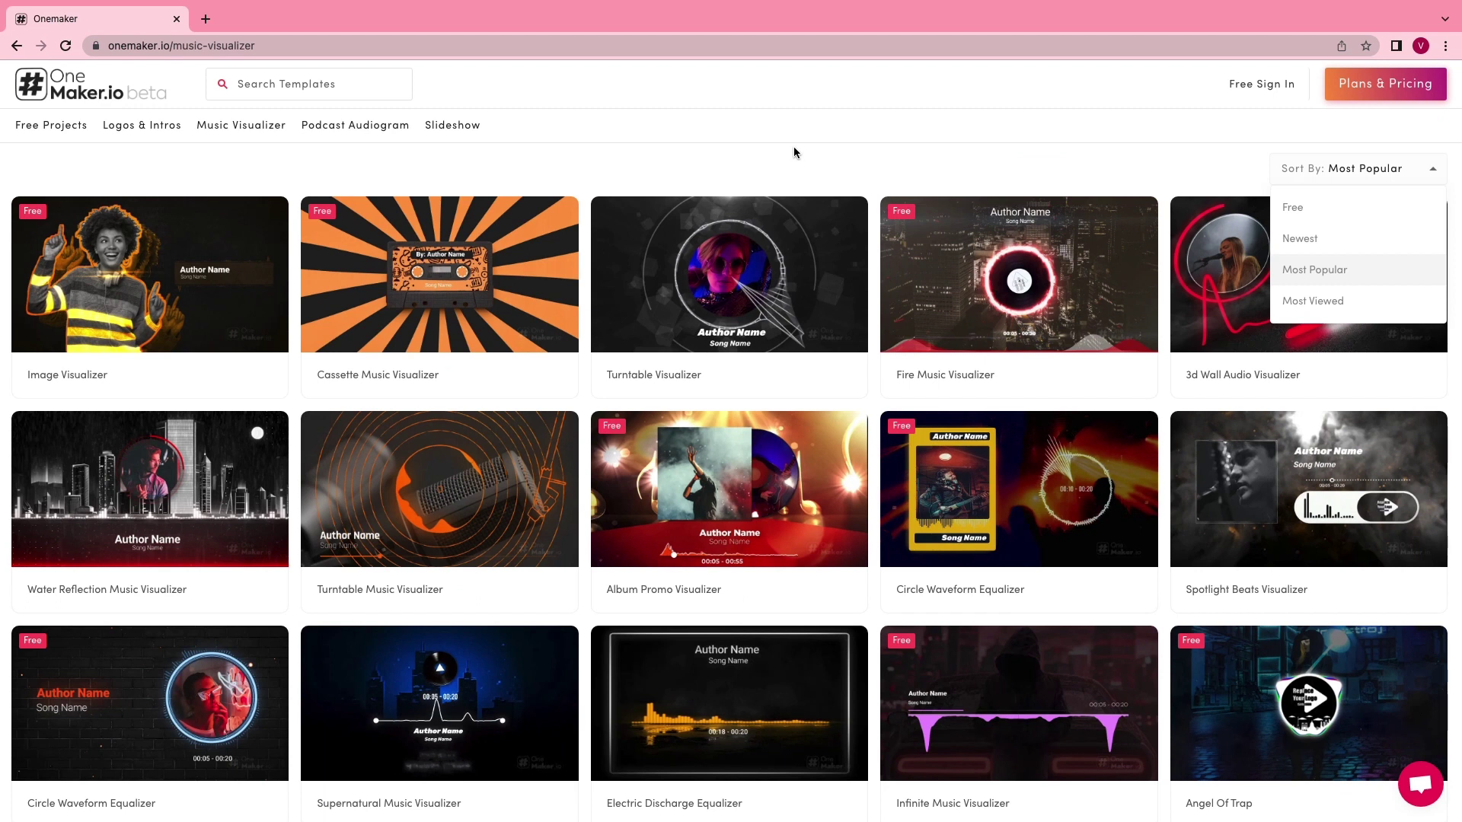
{"action": "left_click", "coordinate": [658, 156]}
{"action": "left_click", "coordinate": [318, 500]}
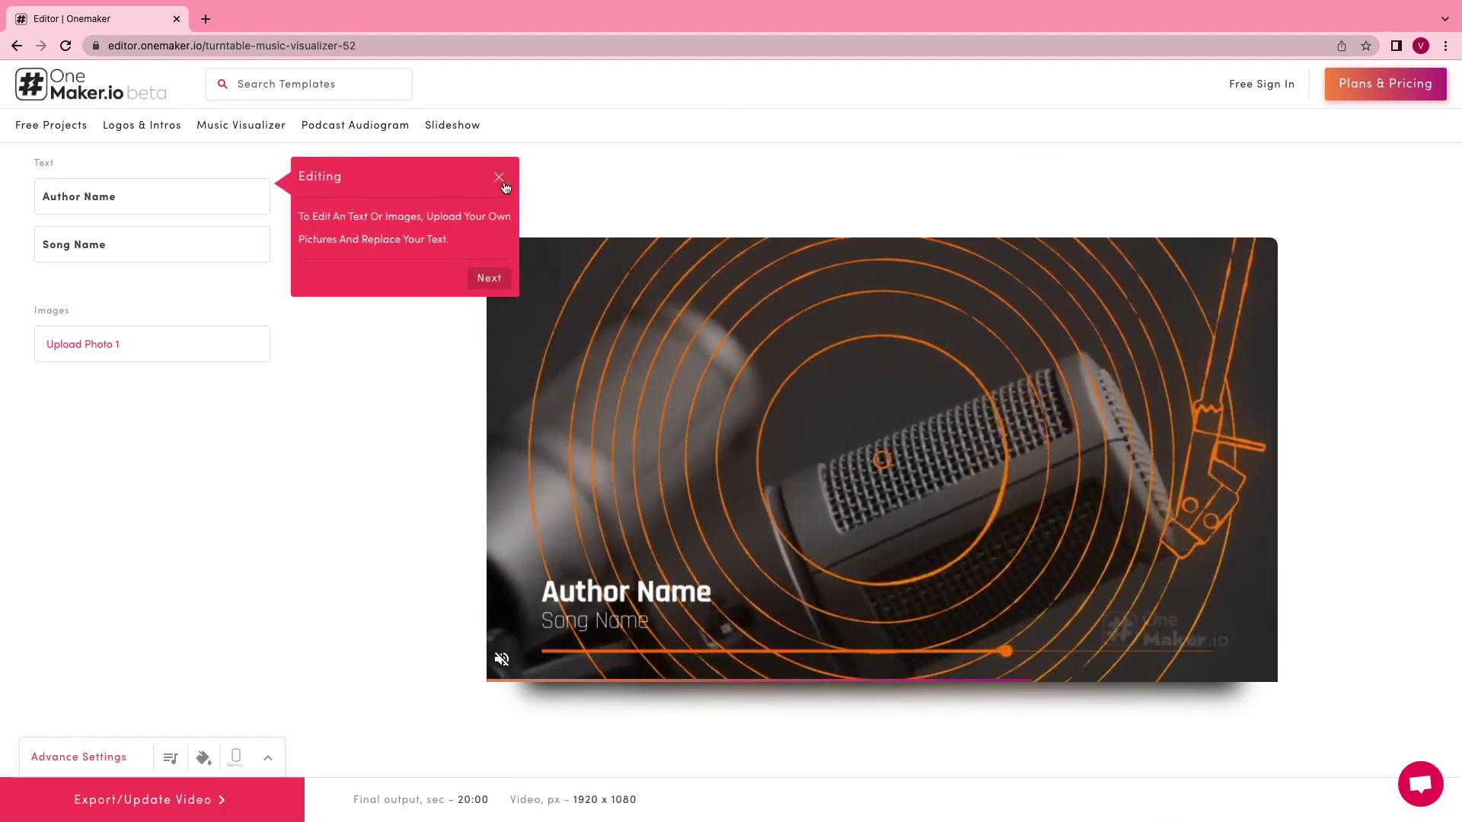
Set the Author Name text font to EncodeSans
{"action": "left_click", "coordinate": [504, 183]}
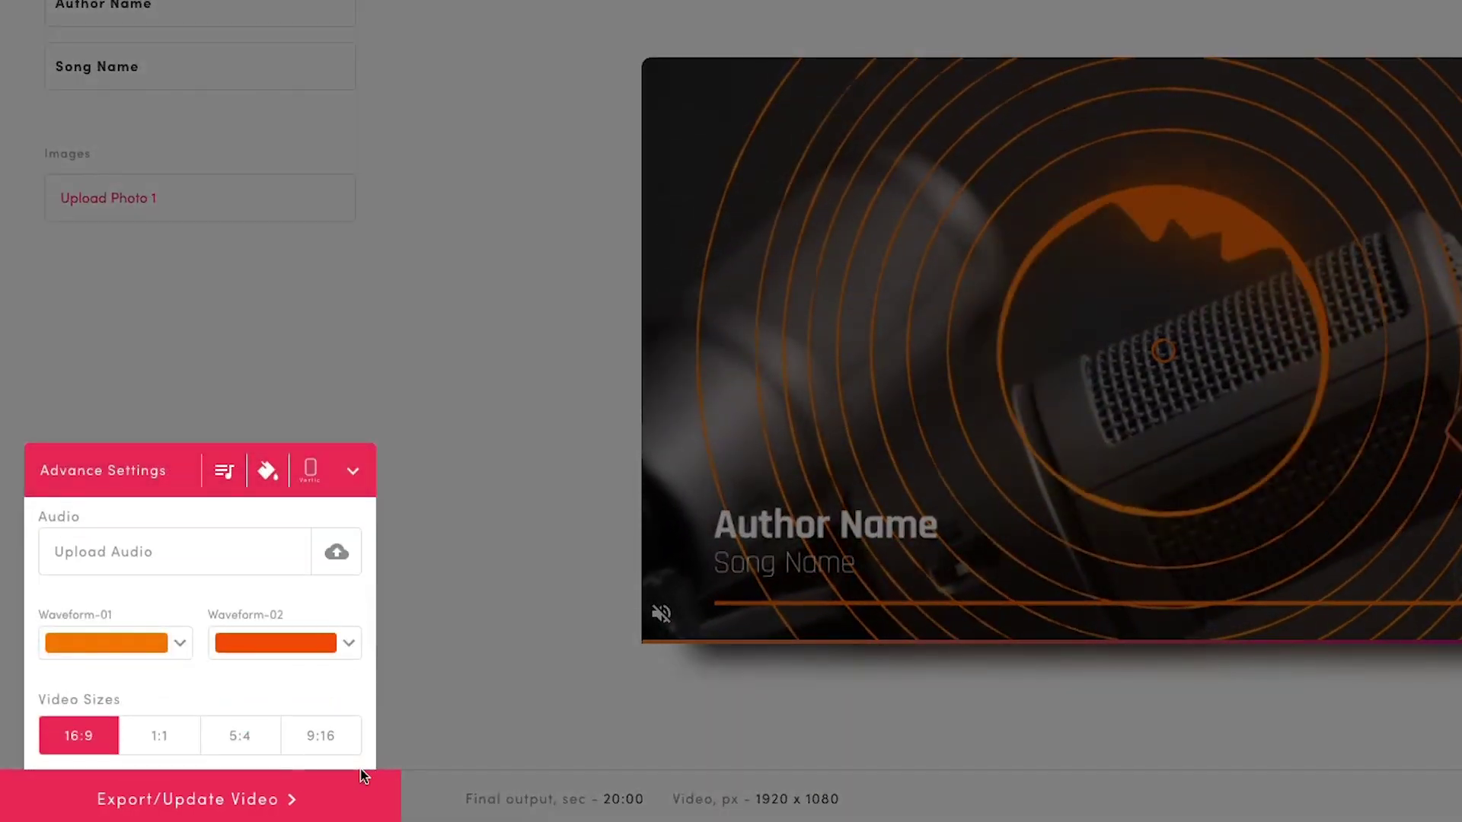
{"action": "left_click", "coordinate": [353, 471]}
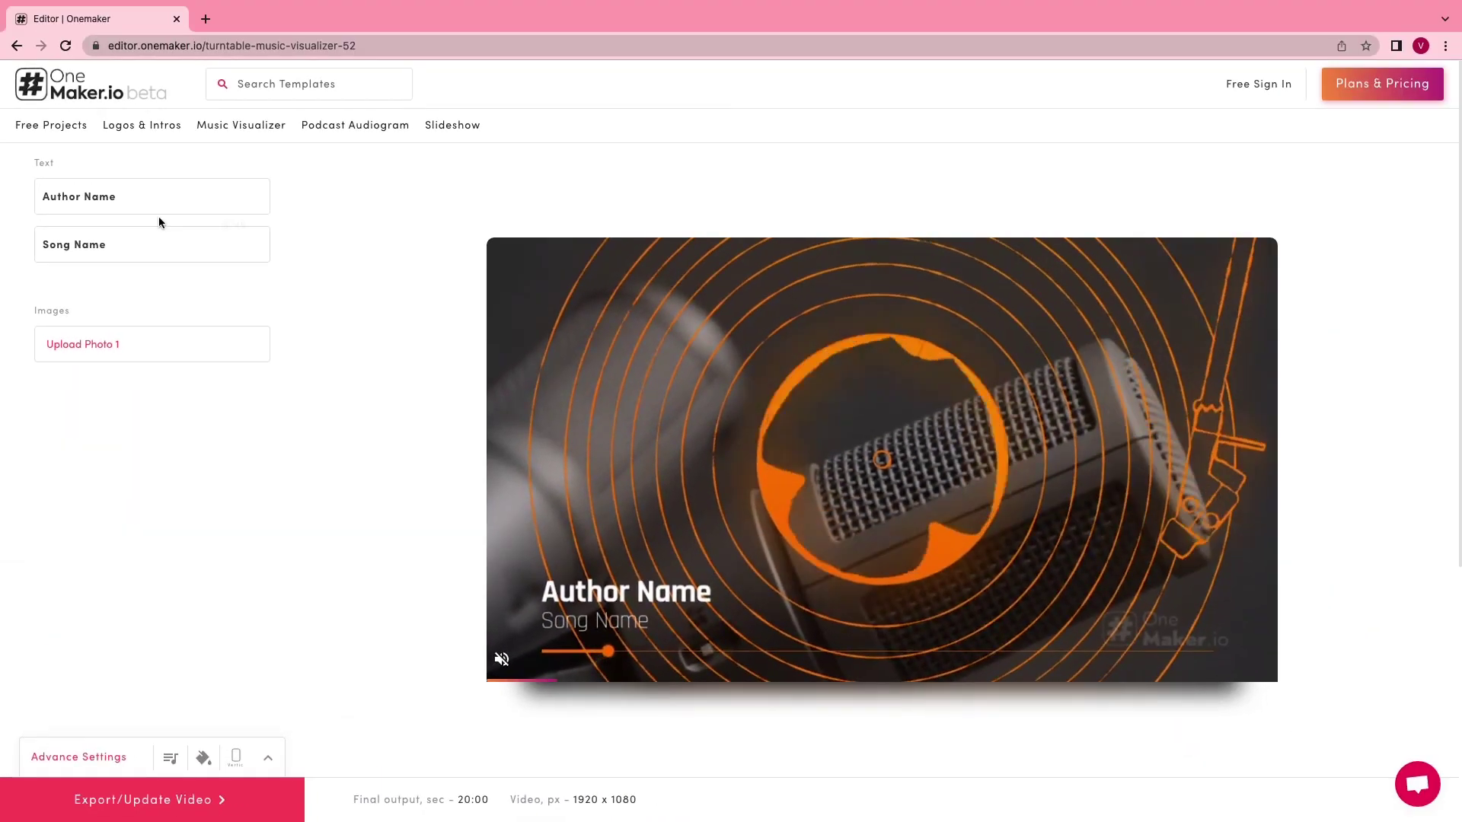
{"action": "left_click", "coordinate": [149, 110]}
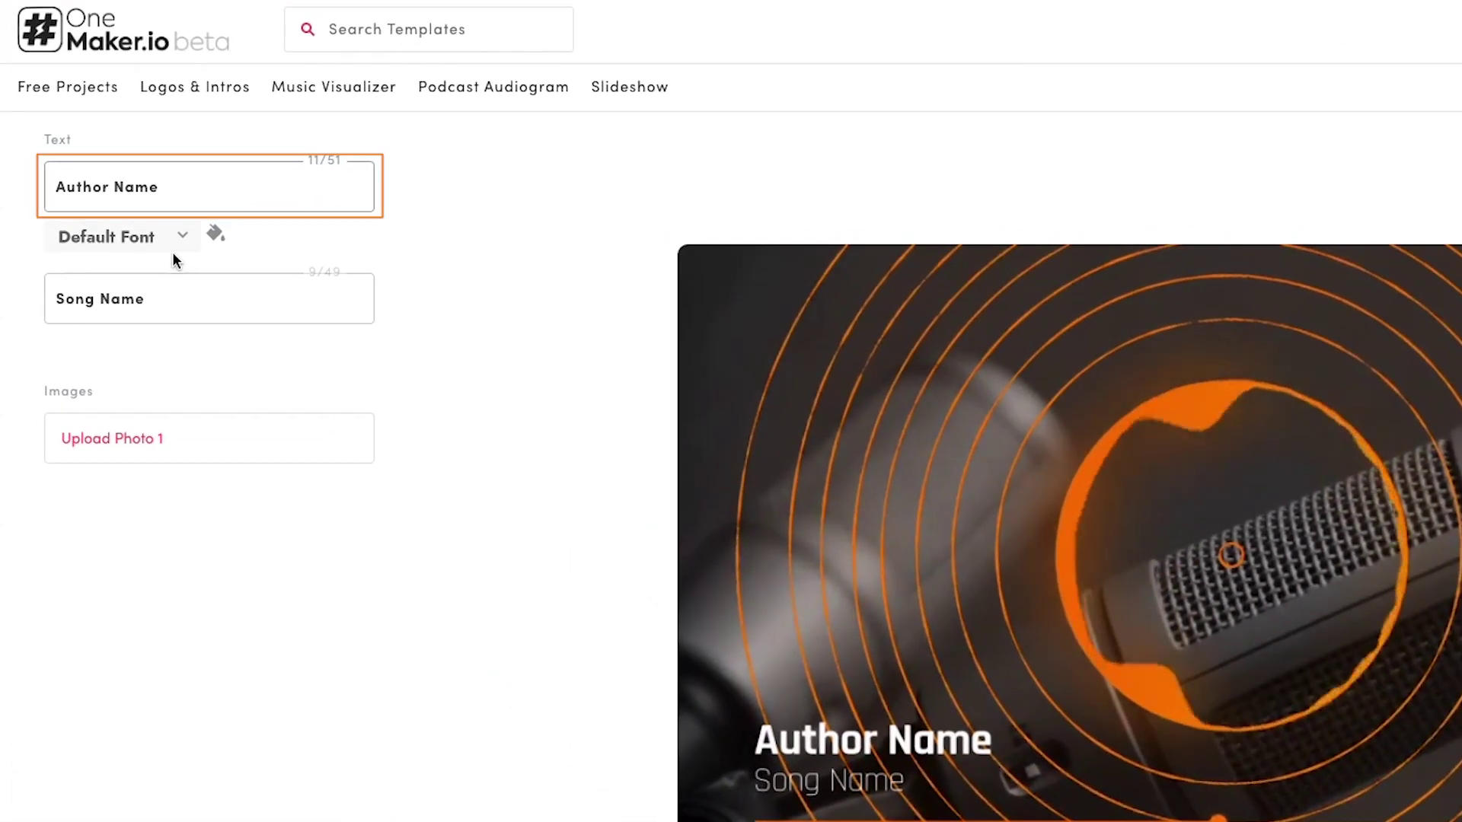
{"action": "left_click", "coordinate": [134, 232]}
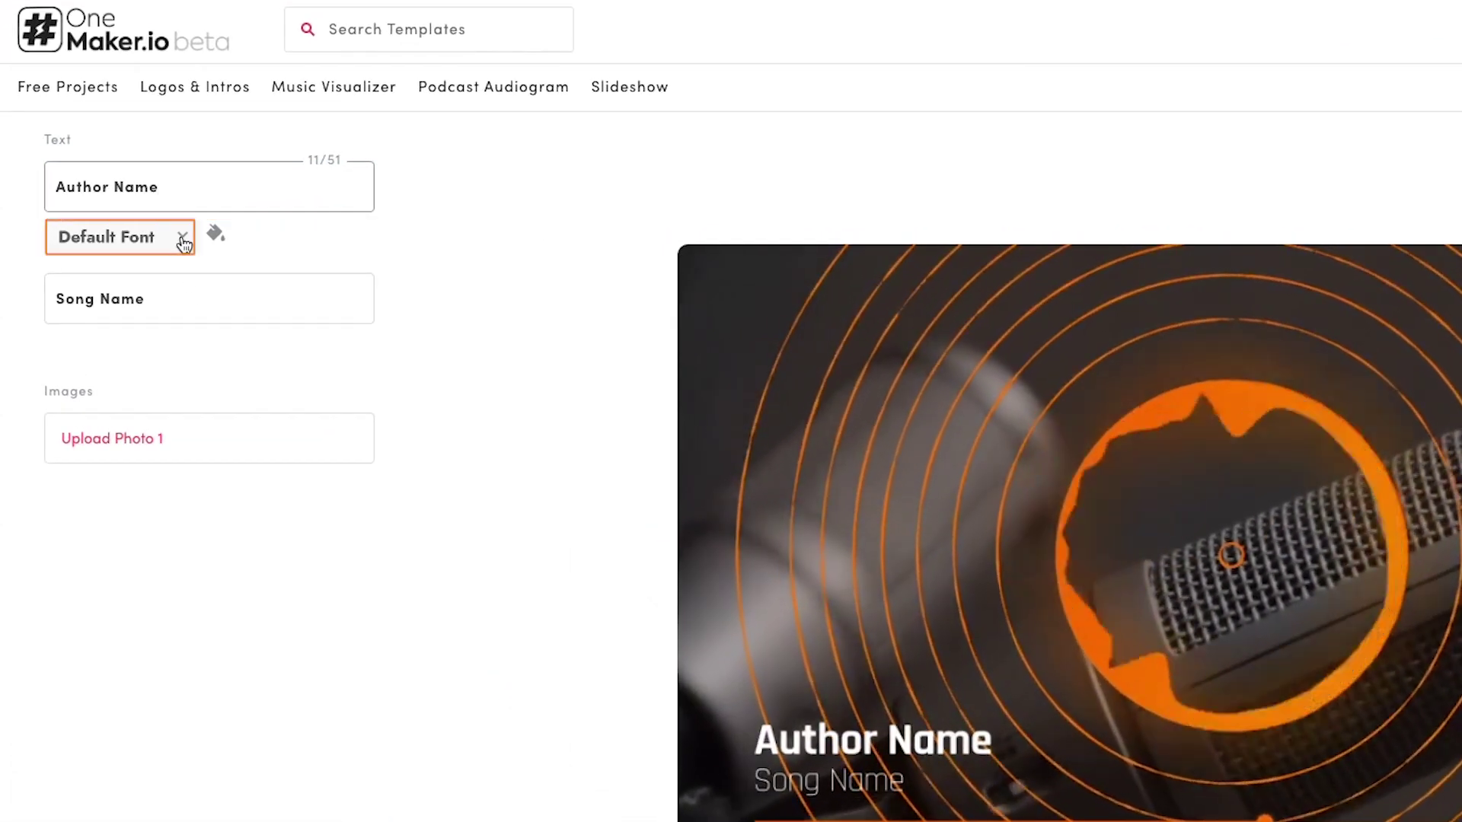
{"action": "left_click", "coordinate": [183, 236]}
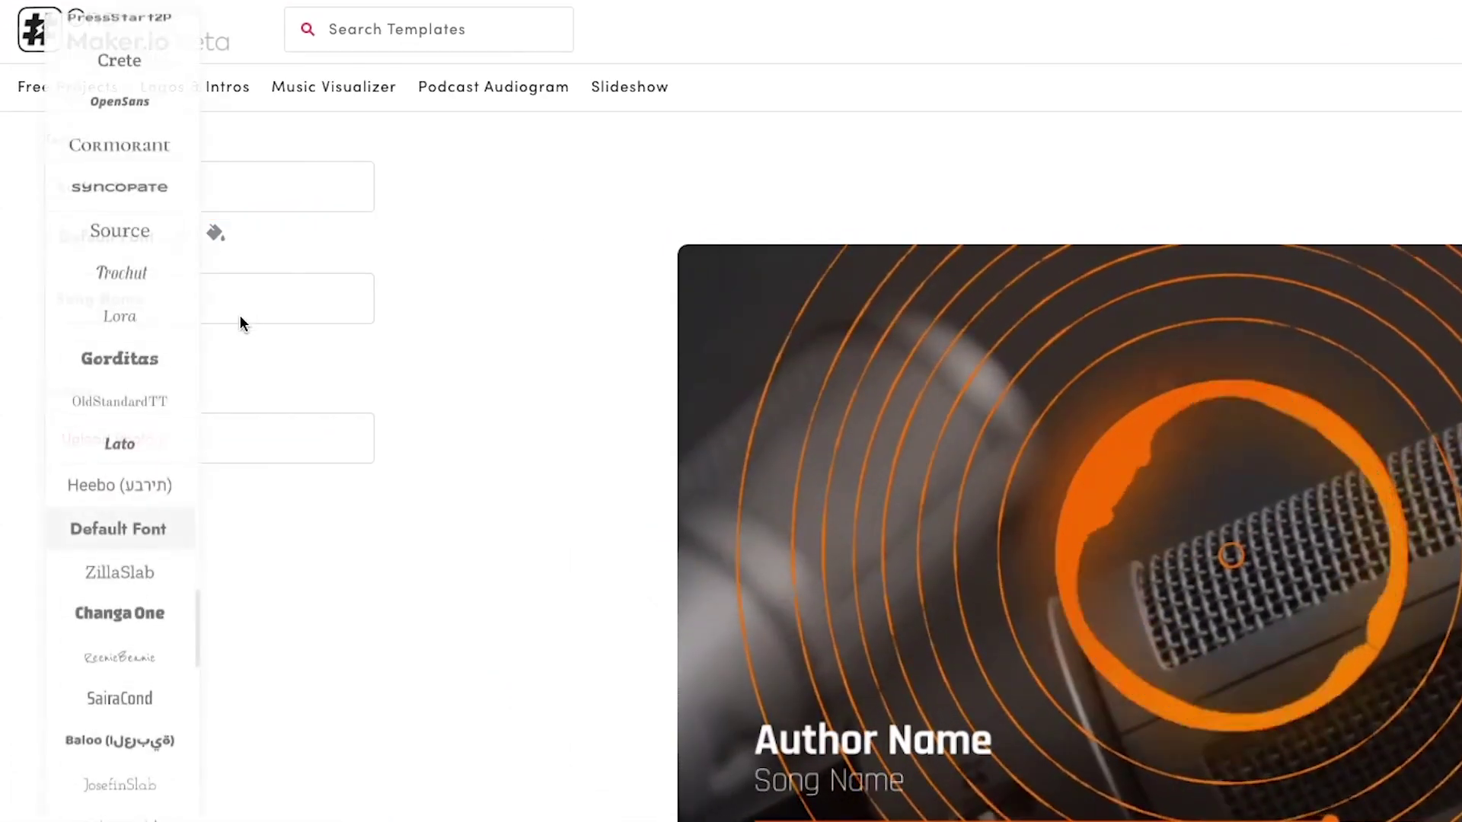
{"action": "scroll", "coordinate": [147, 414], "scroll_direction": "down", "scroll_amount": 5}
{"action": "left_click", "coordinate": [124, 343]}
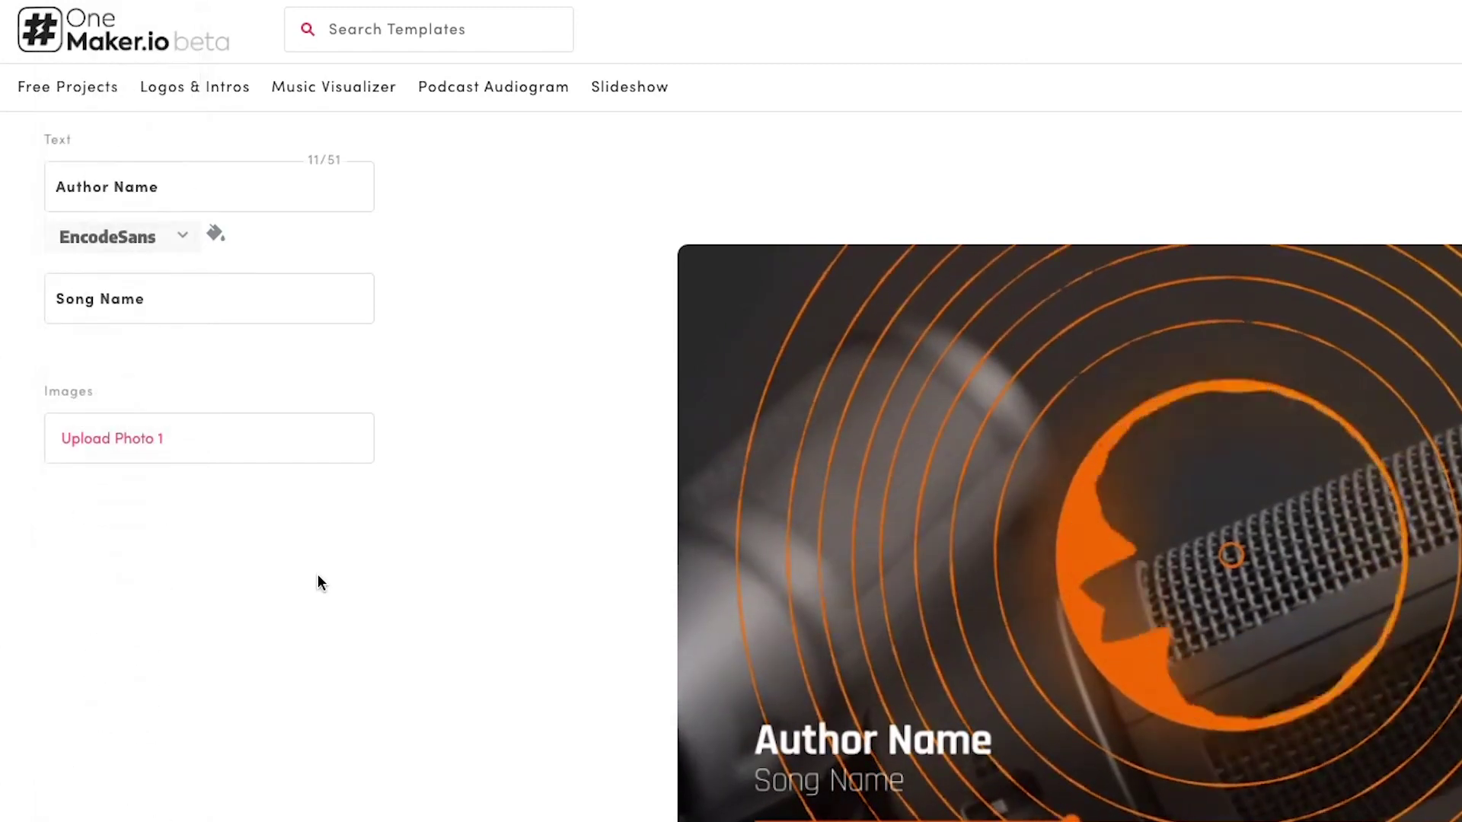
Set the Song Name text font to EncodeSans as well
{"action": "left_click", "coordinate": [147, 302]}
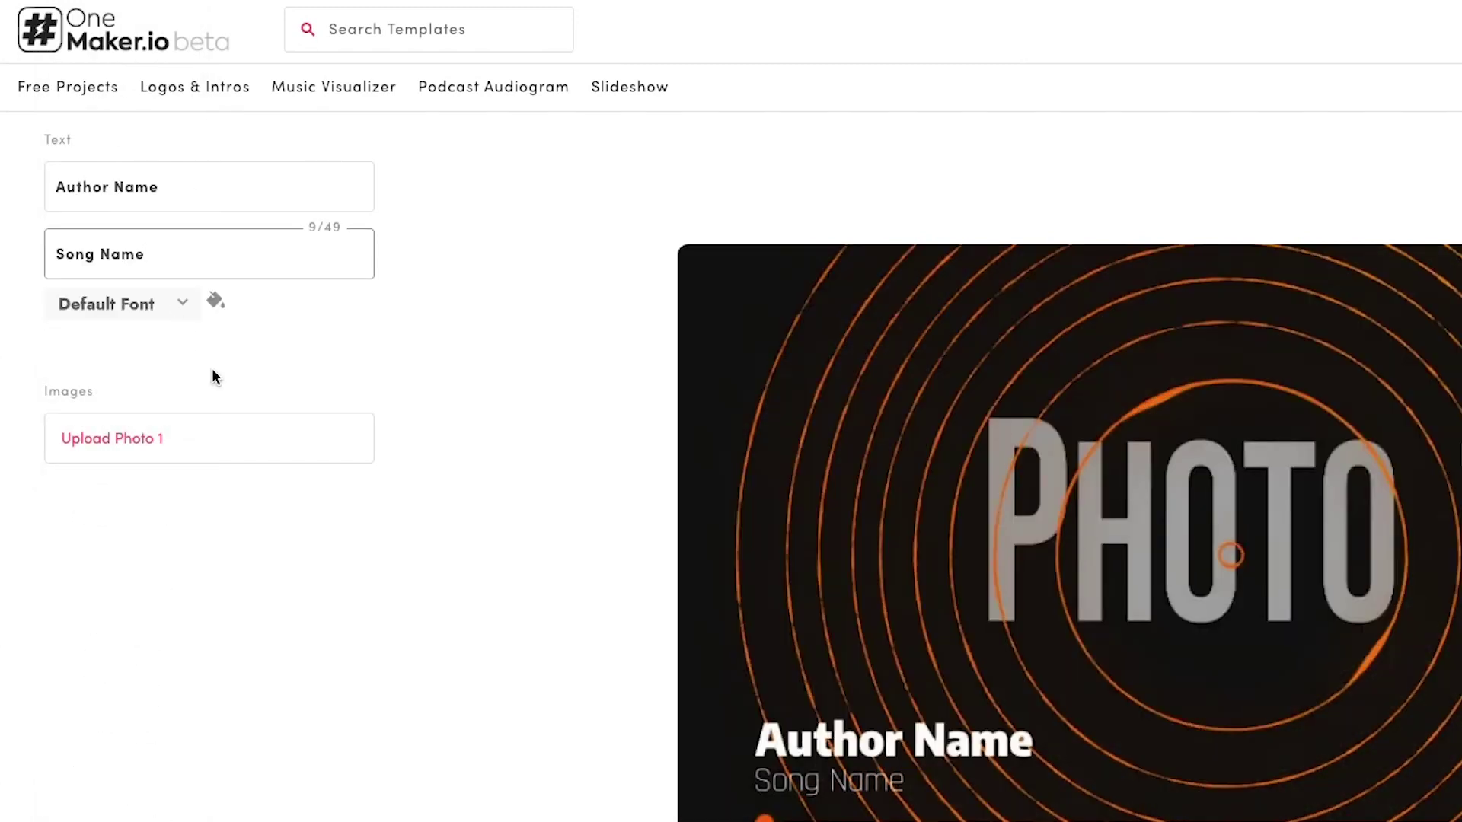
{"action": "left_click", "coordinate": [185, 303]}
{"action": "scroll", "coordinate": [138, 421], "scroll_direction": "up", "scroll_amount": 5}
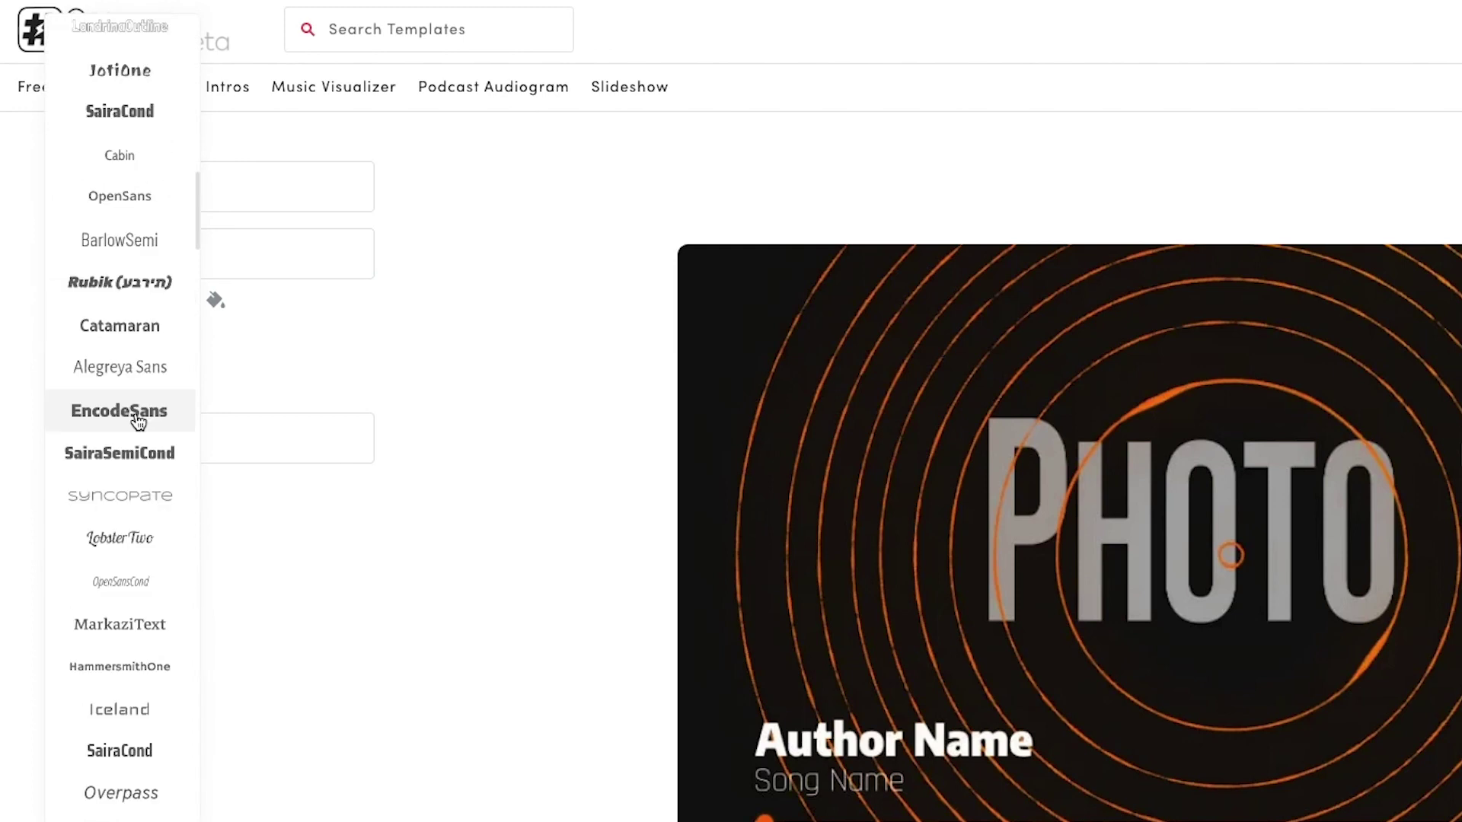
{"action": "left_click", "coordinate": [137, 419]}
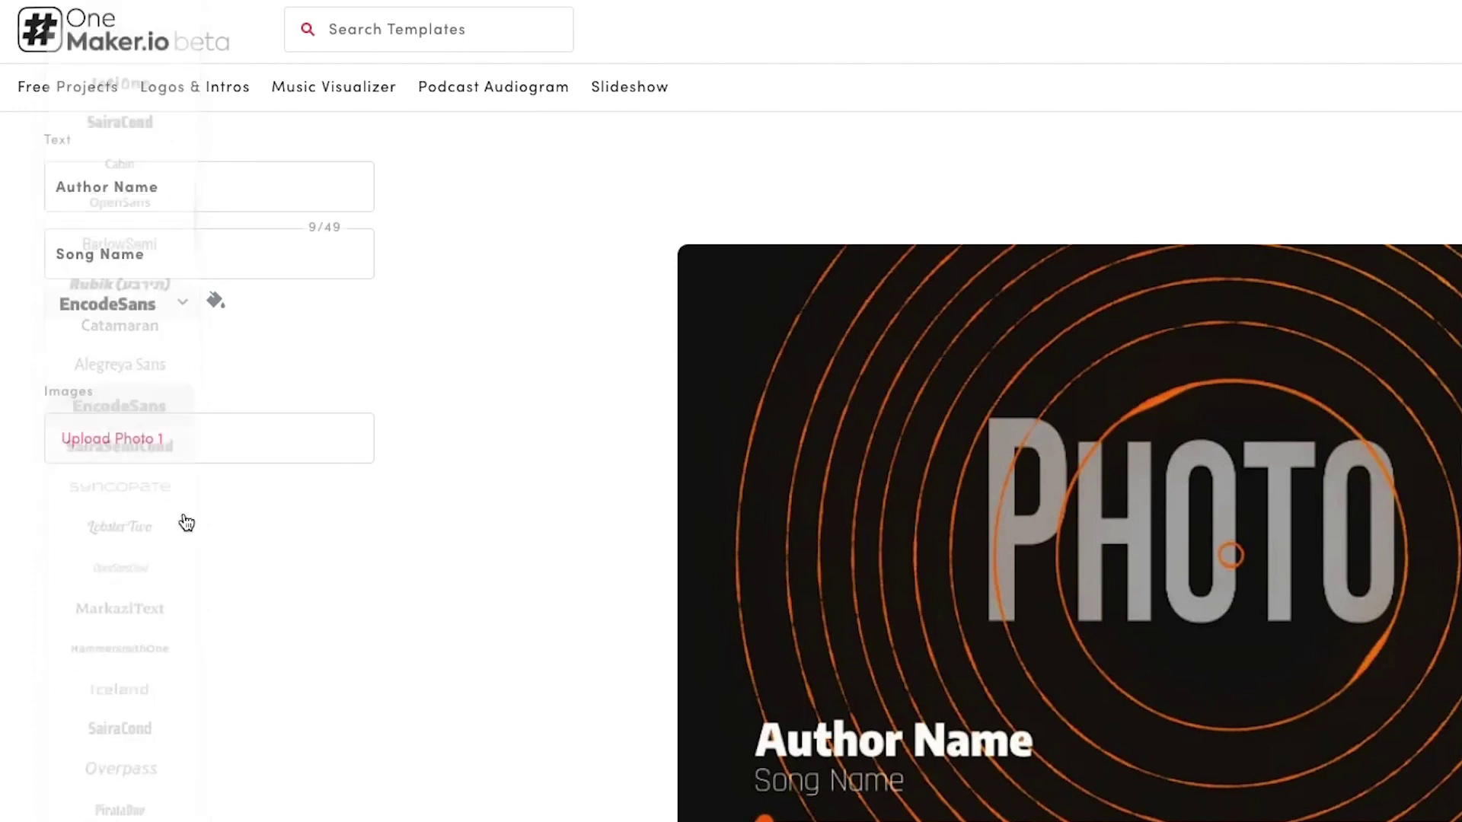
{"action": "left_click", "coordinate": [216, 305]}
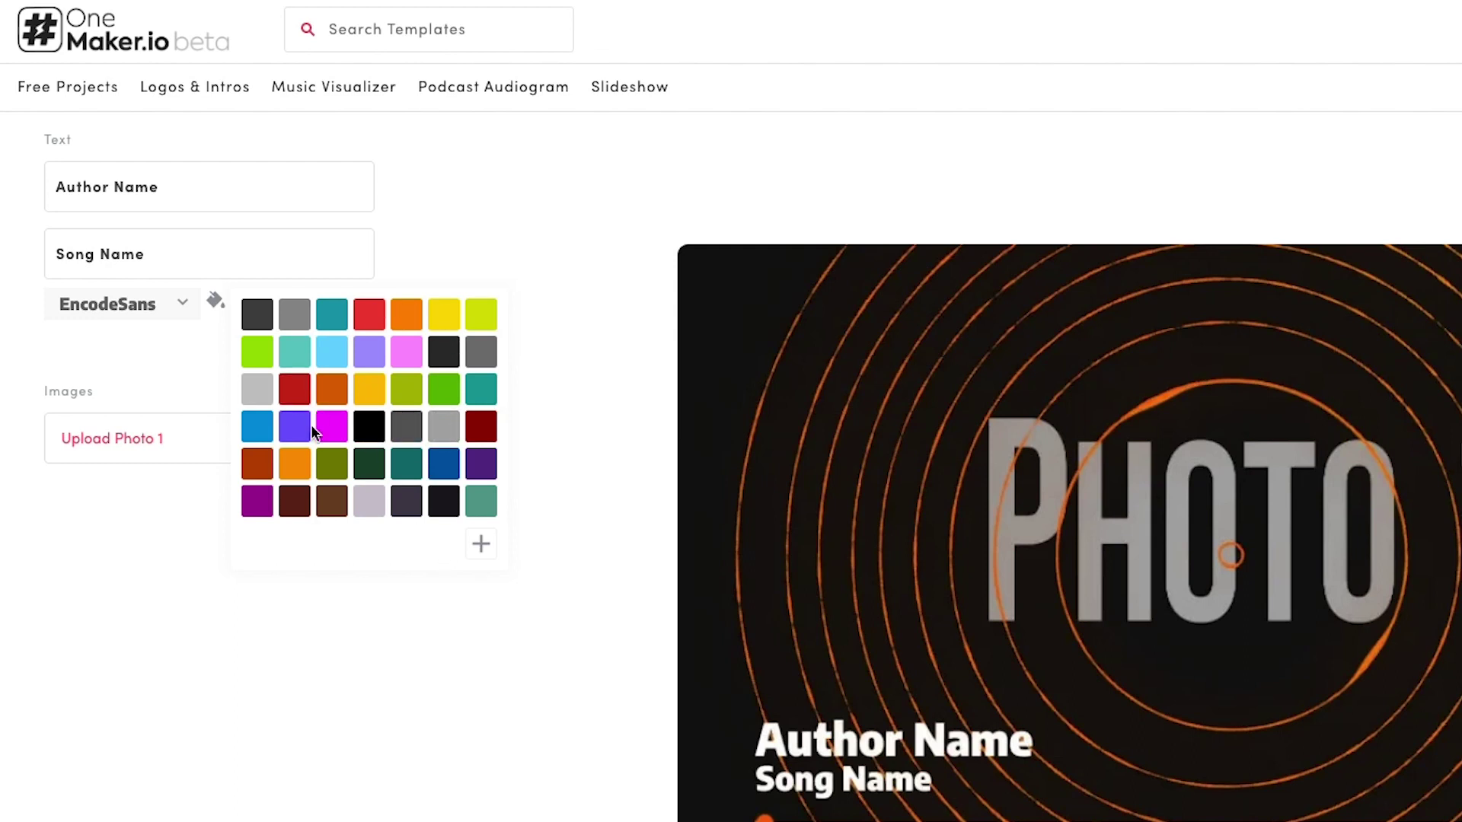
Replace Photo 1 with BG.png, crop it, and expand the Advance Settings
{"action": "left_click", "coordinate": [153, 473]}
{"action": "left_click", "coordinate": [157, 450]}
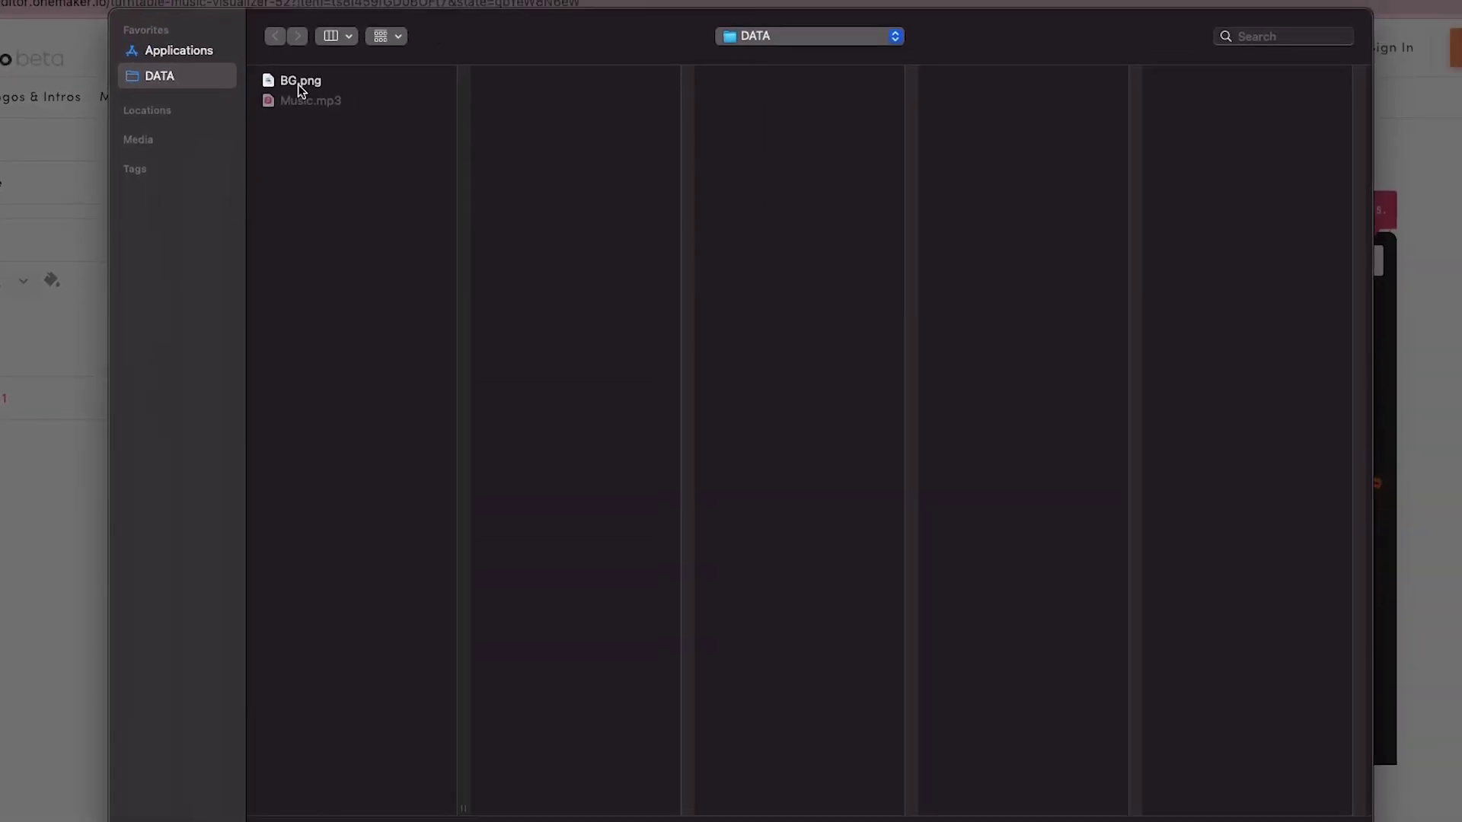
{"action": "left_click", "coordinate": [300, 82]}
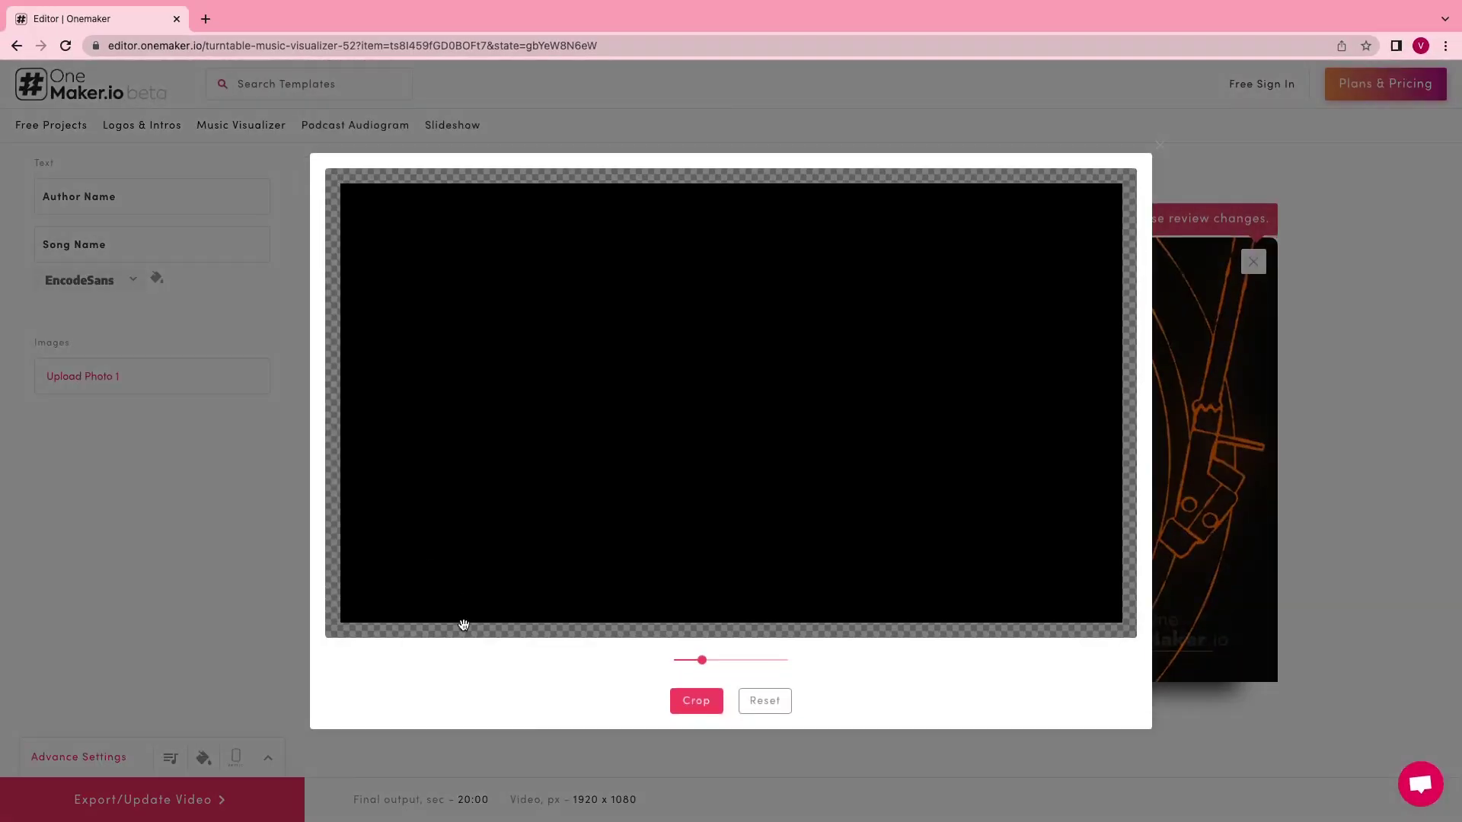
{"action": "left_click", "coordinate": [696, 700]}
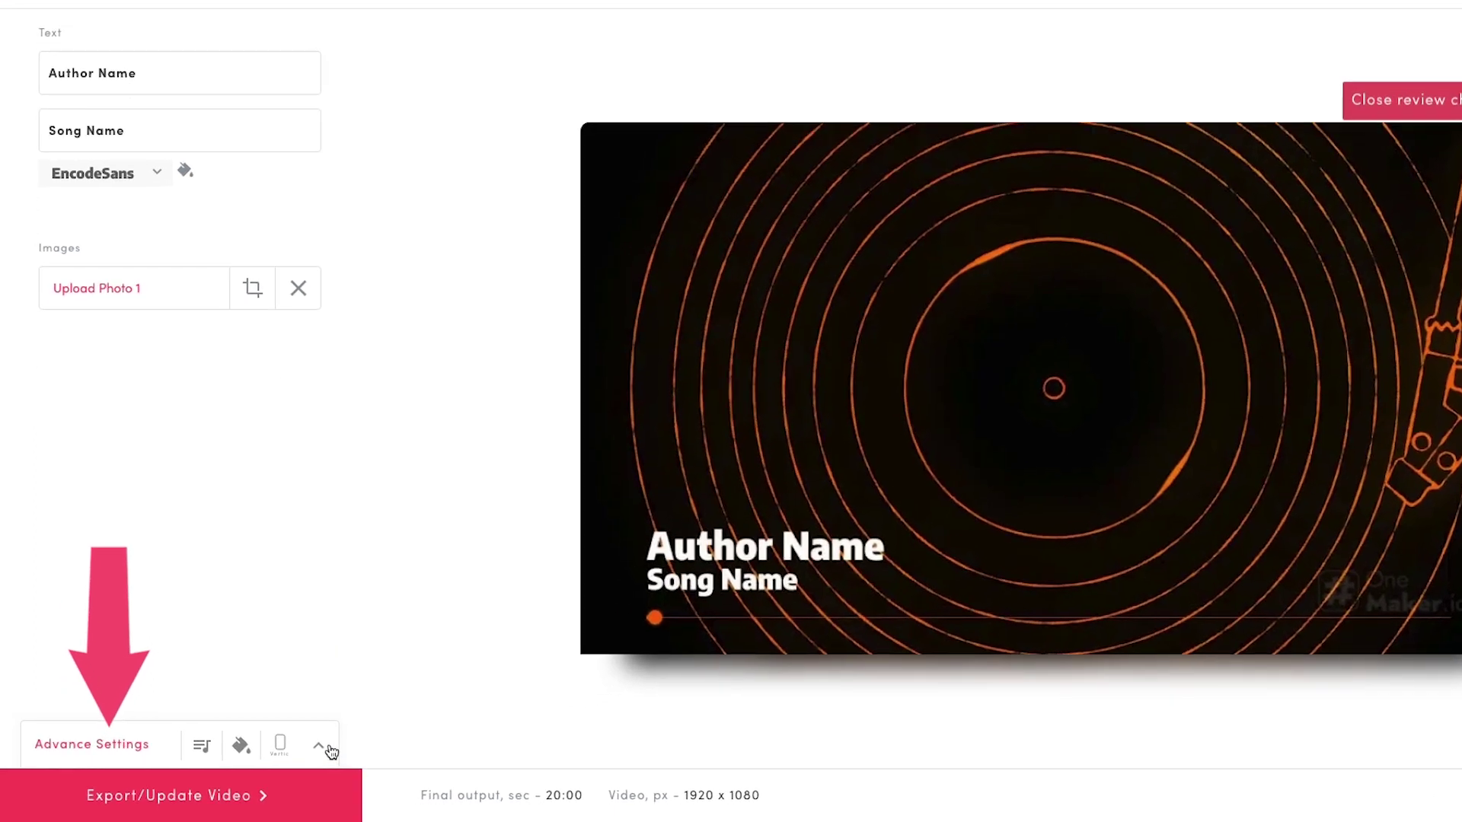
{"action": "left_click", "coordinate": [329, 749]}
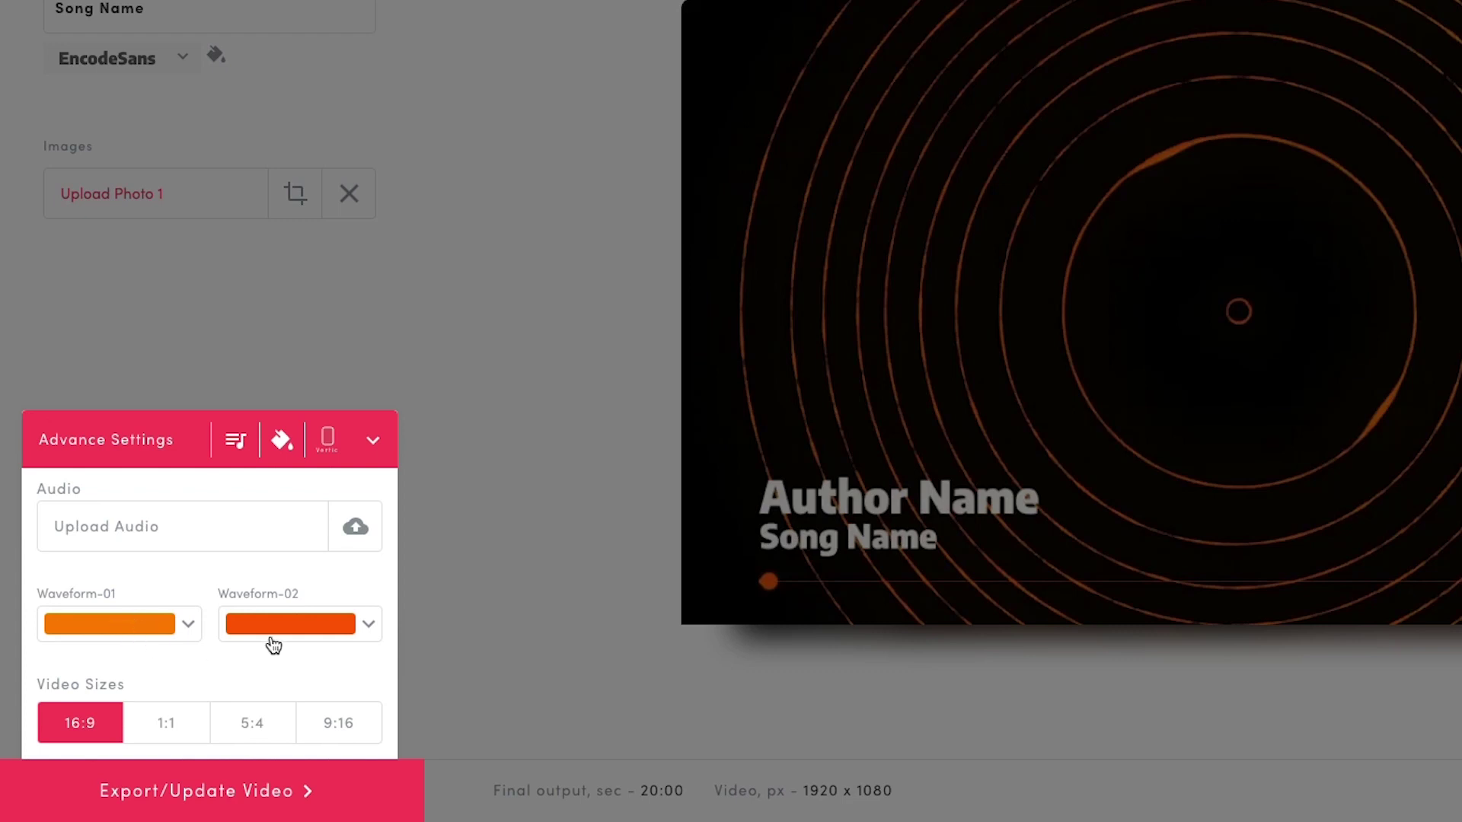
Upload Music.mp3 as the visualizer's audio
{"action": "left_click", "coordinate": [367, 539]}
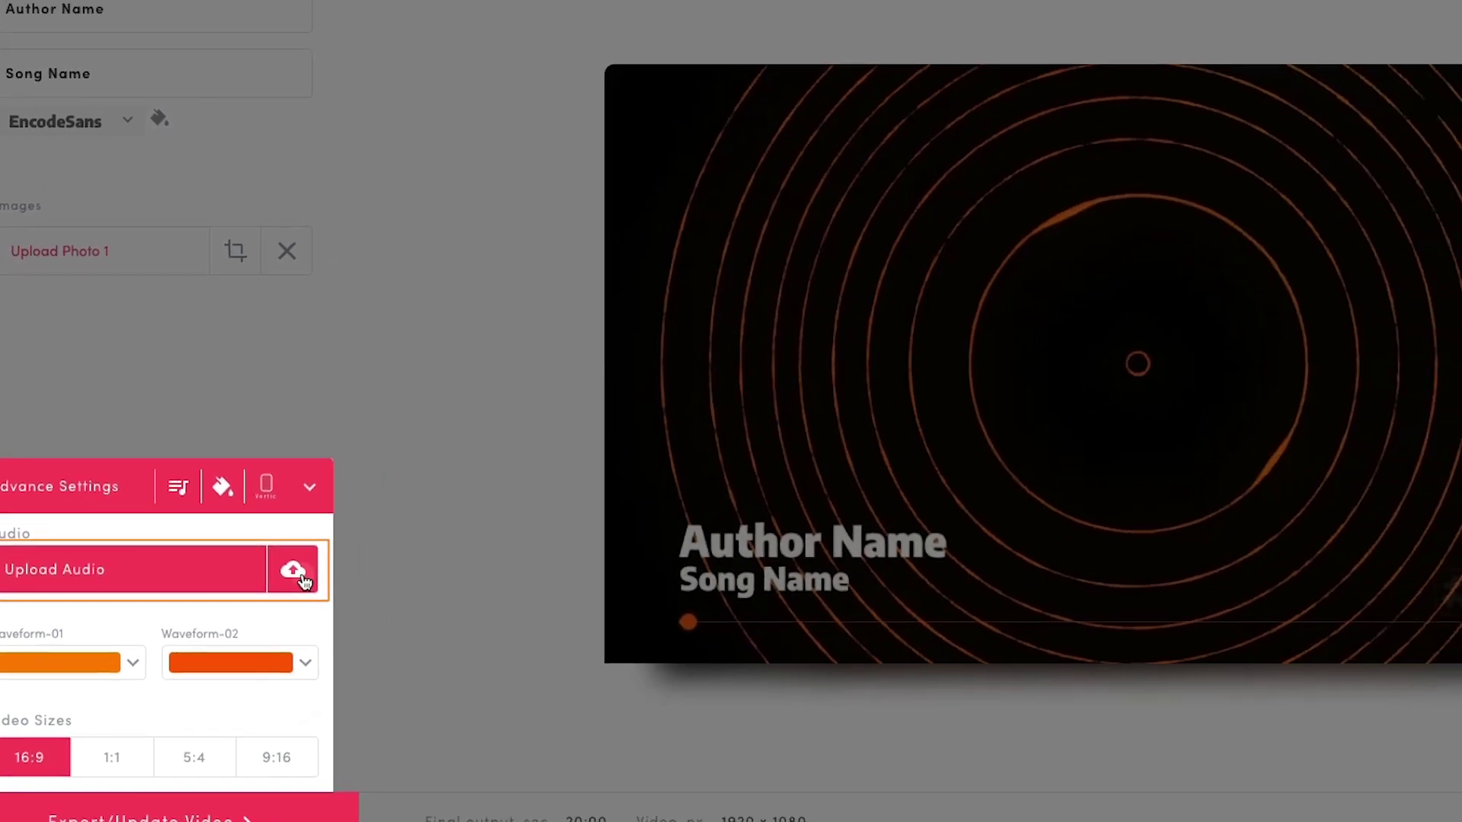
{"action": "left_click", "coordinate": [298, 96]}
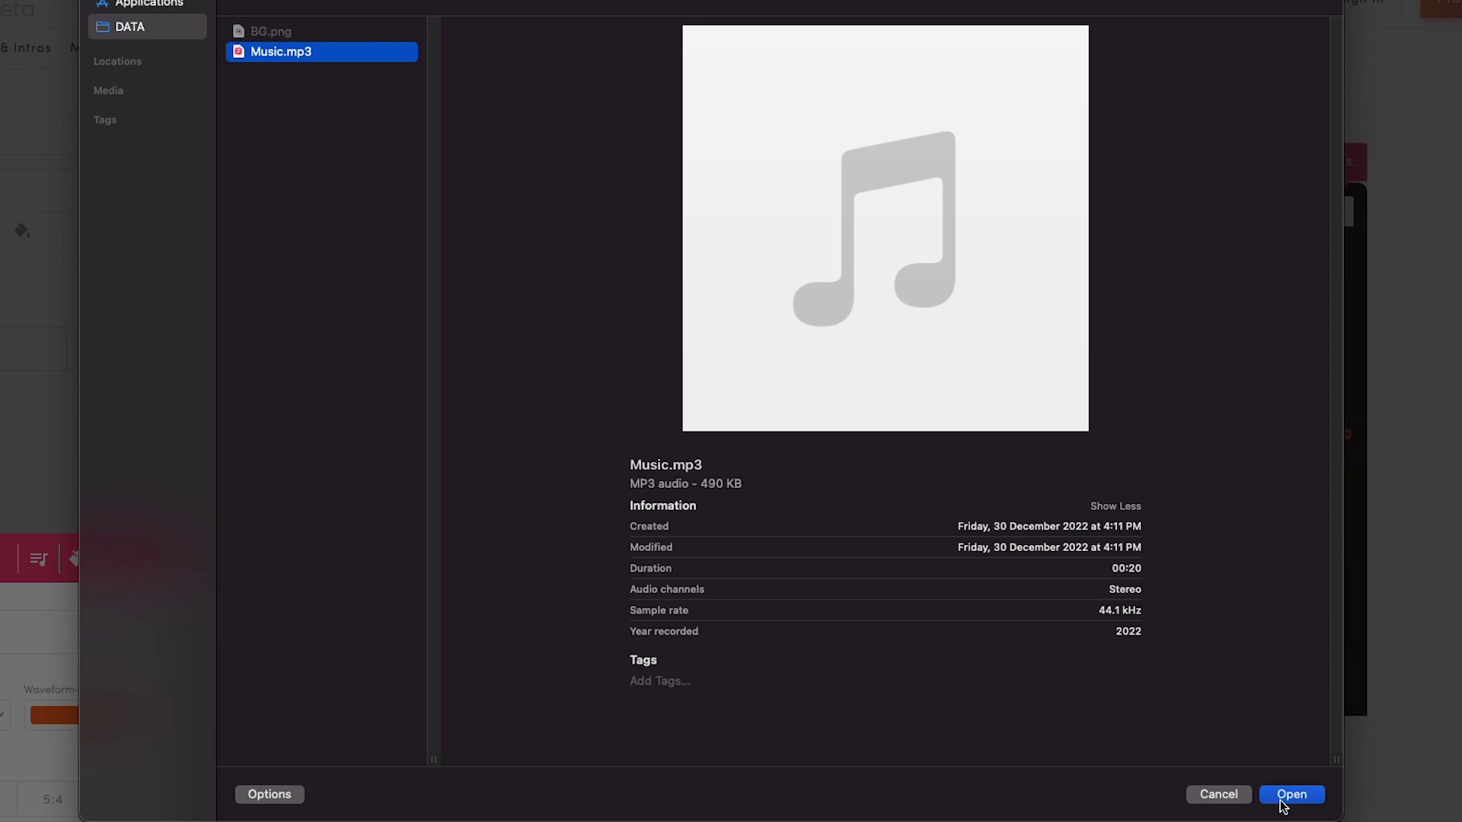
{"action": "left_click", "coordinate": [1292, 792]}
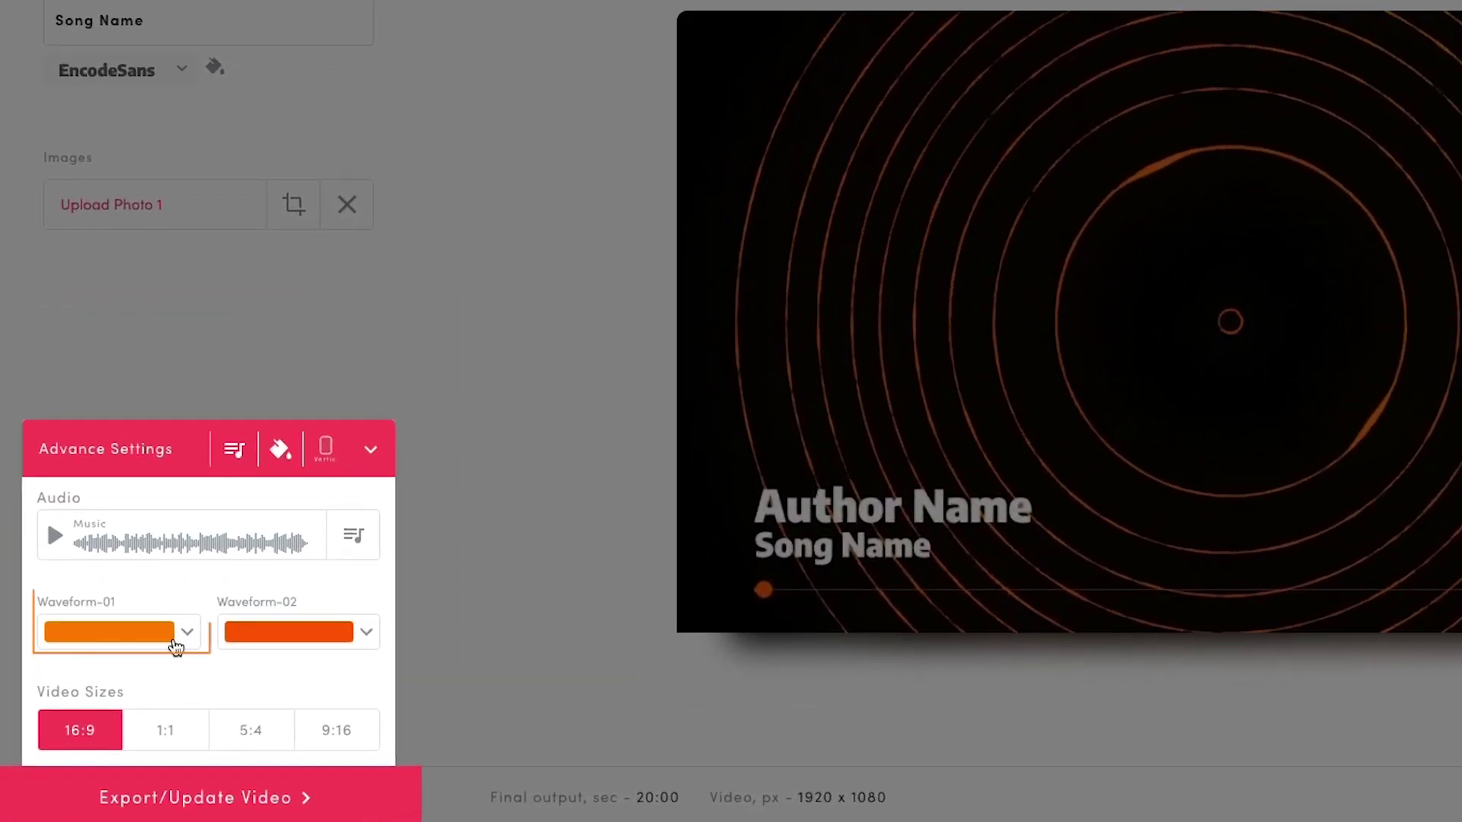
Preview the waveform colours and video sizes, keep 16:9 1920 x 1080, and export
{"action": "left_click", "coordinate": [182, 636]}
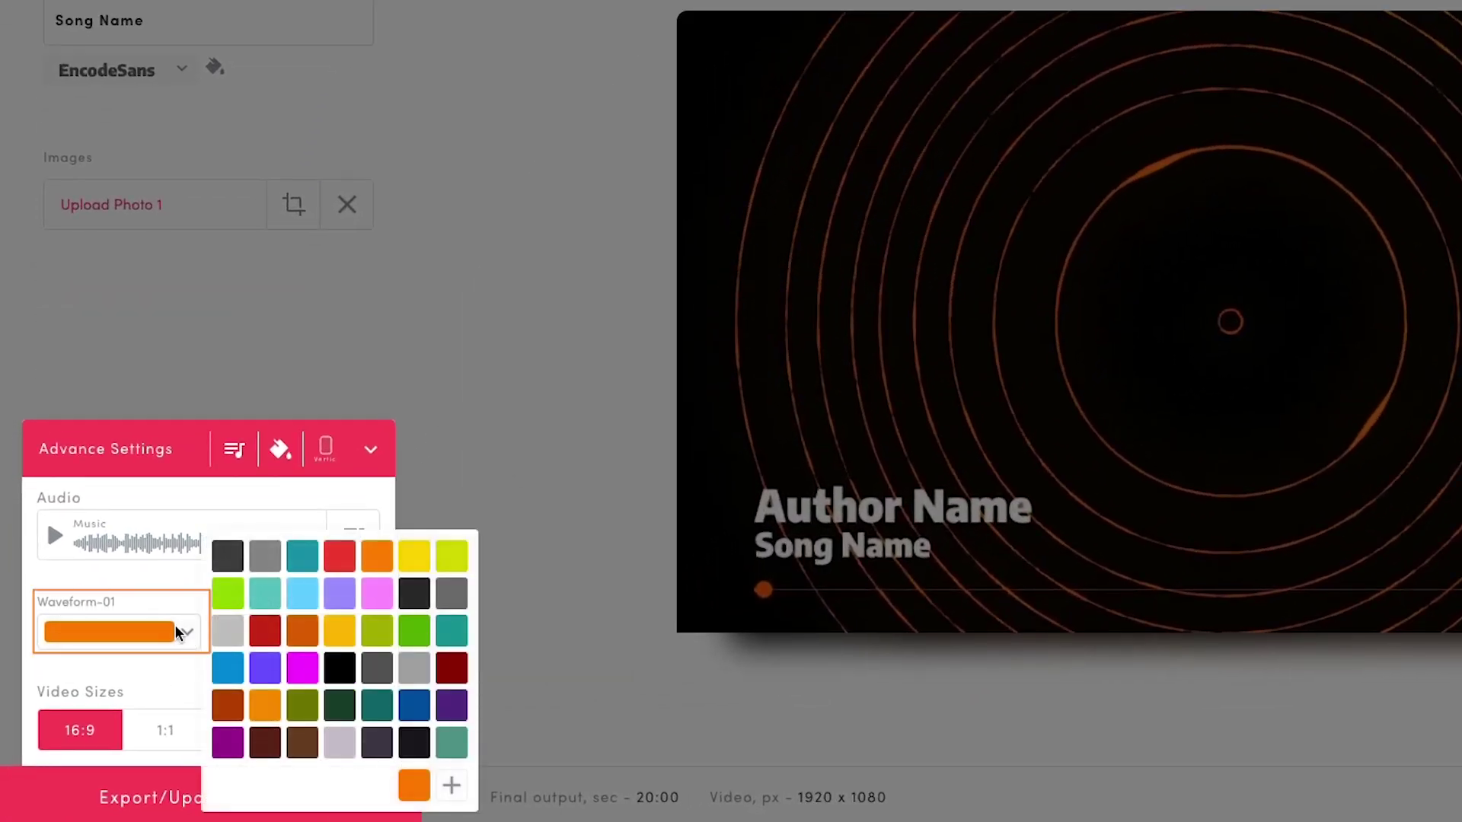
{"action": "left_click", "coordinate": [170, 670]}
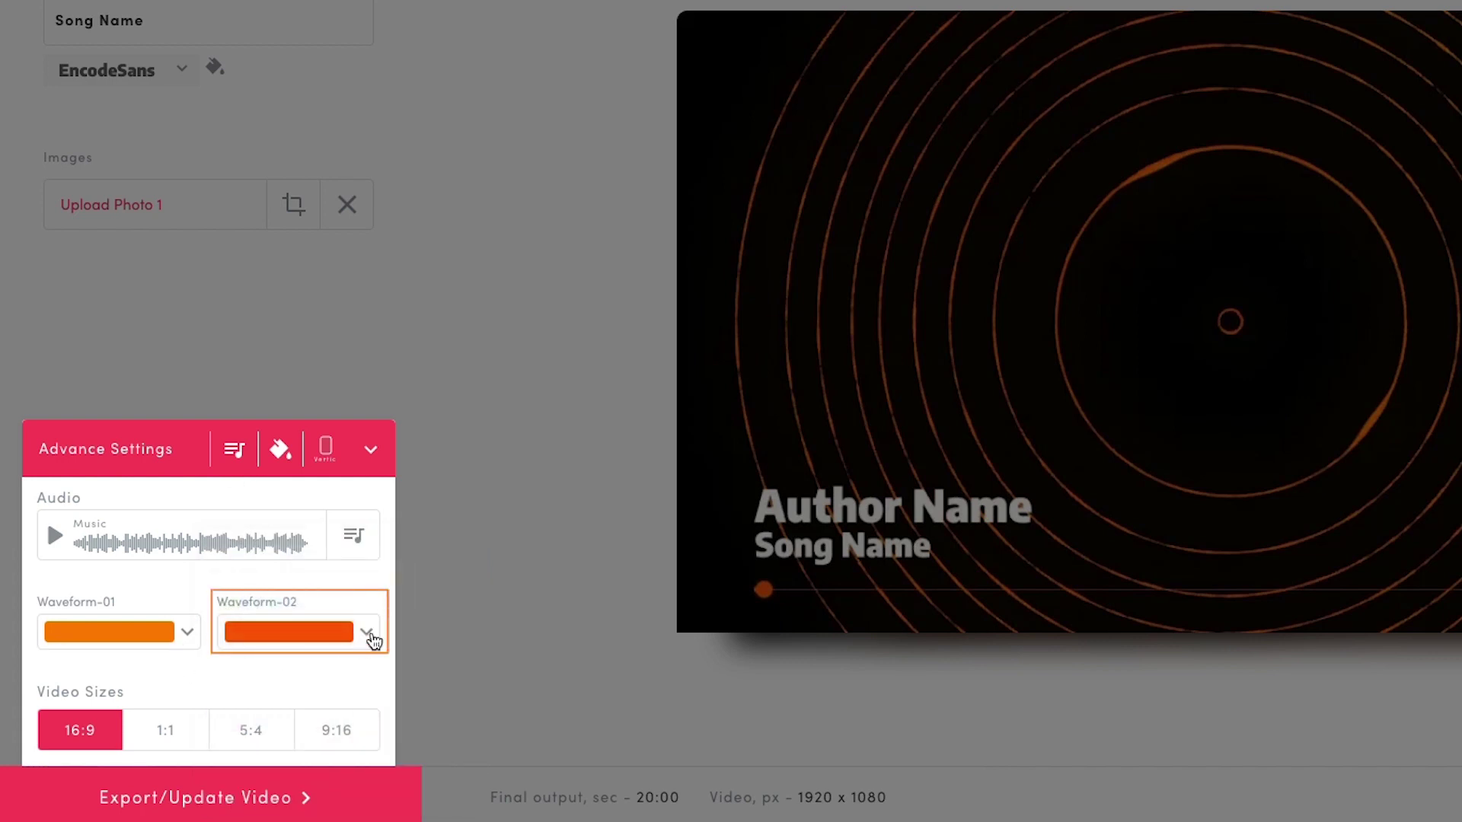
{"action": "left_click", "coordinate": [359, 637]}
{"action": "left_click", "coordinate": [148, 685]}
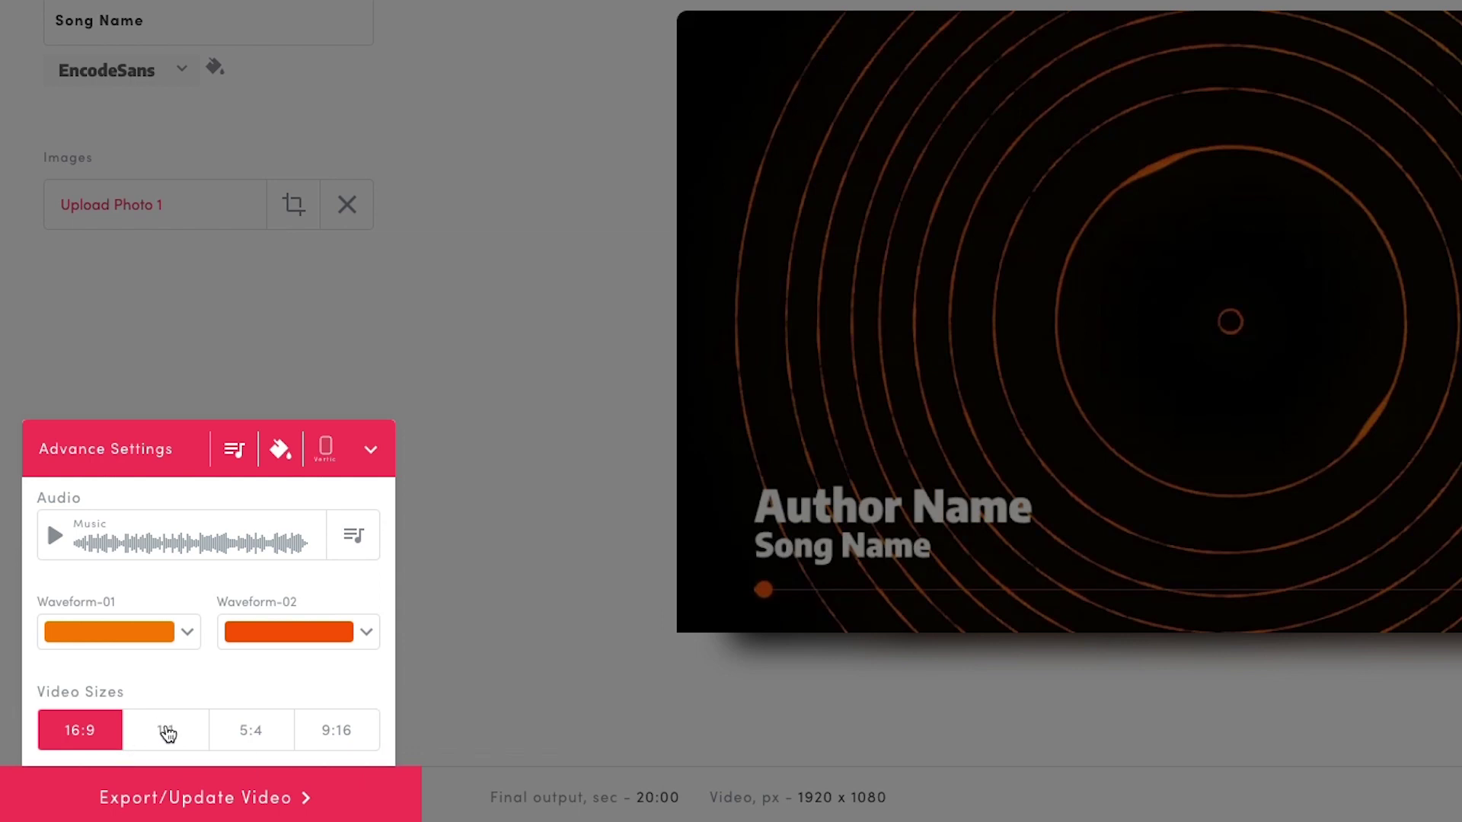
{"action": "left_click", "coordinate": [167, 732]}
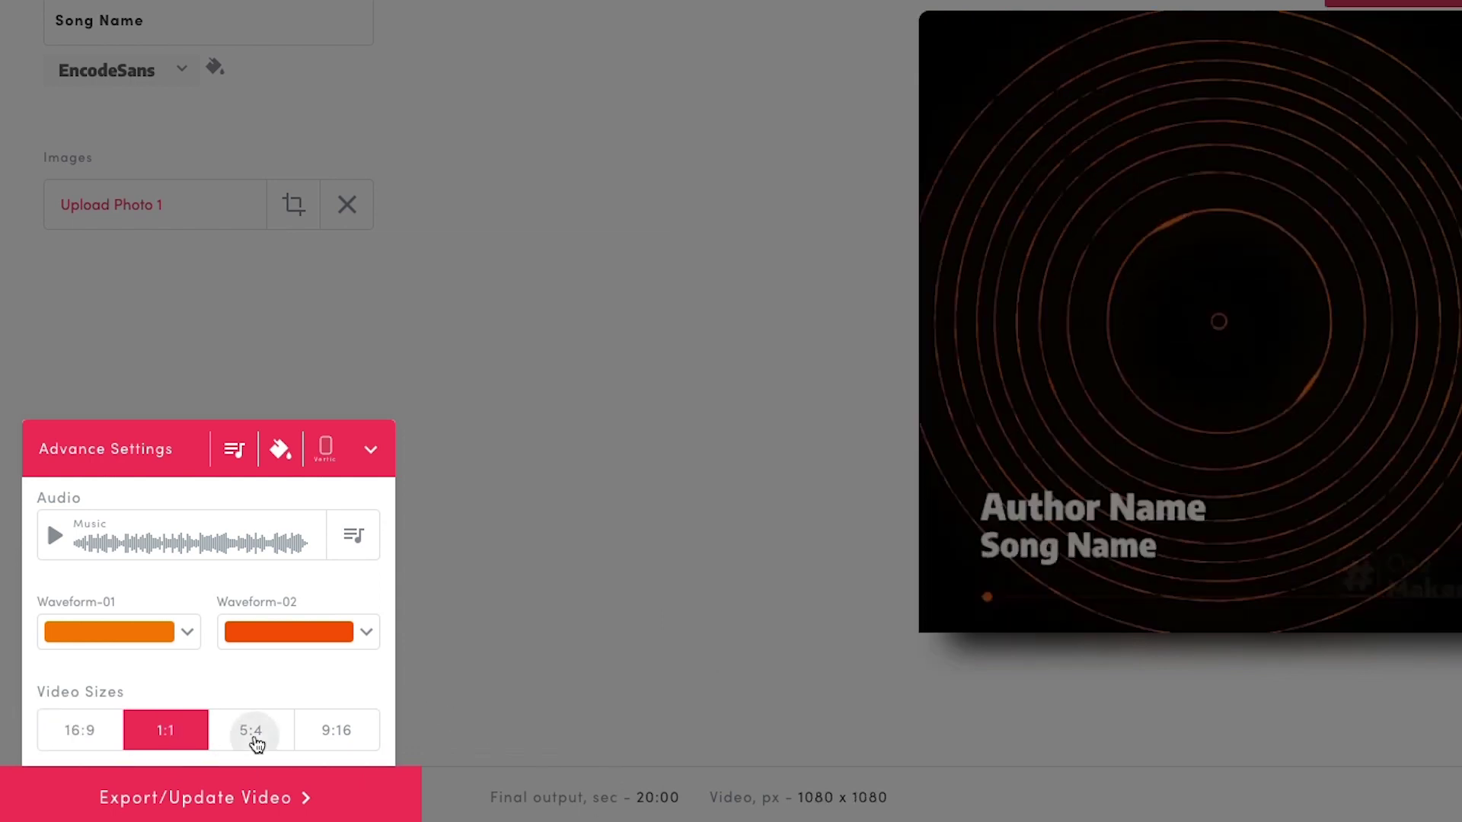
{"action": "left_click", "coordinate": [254, 735]}
{"action": "left_click", "coordinate": [315, 744]}
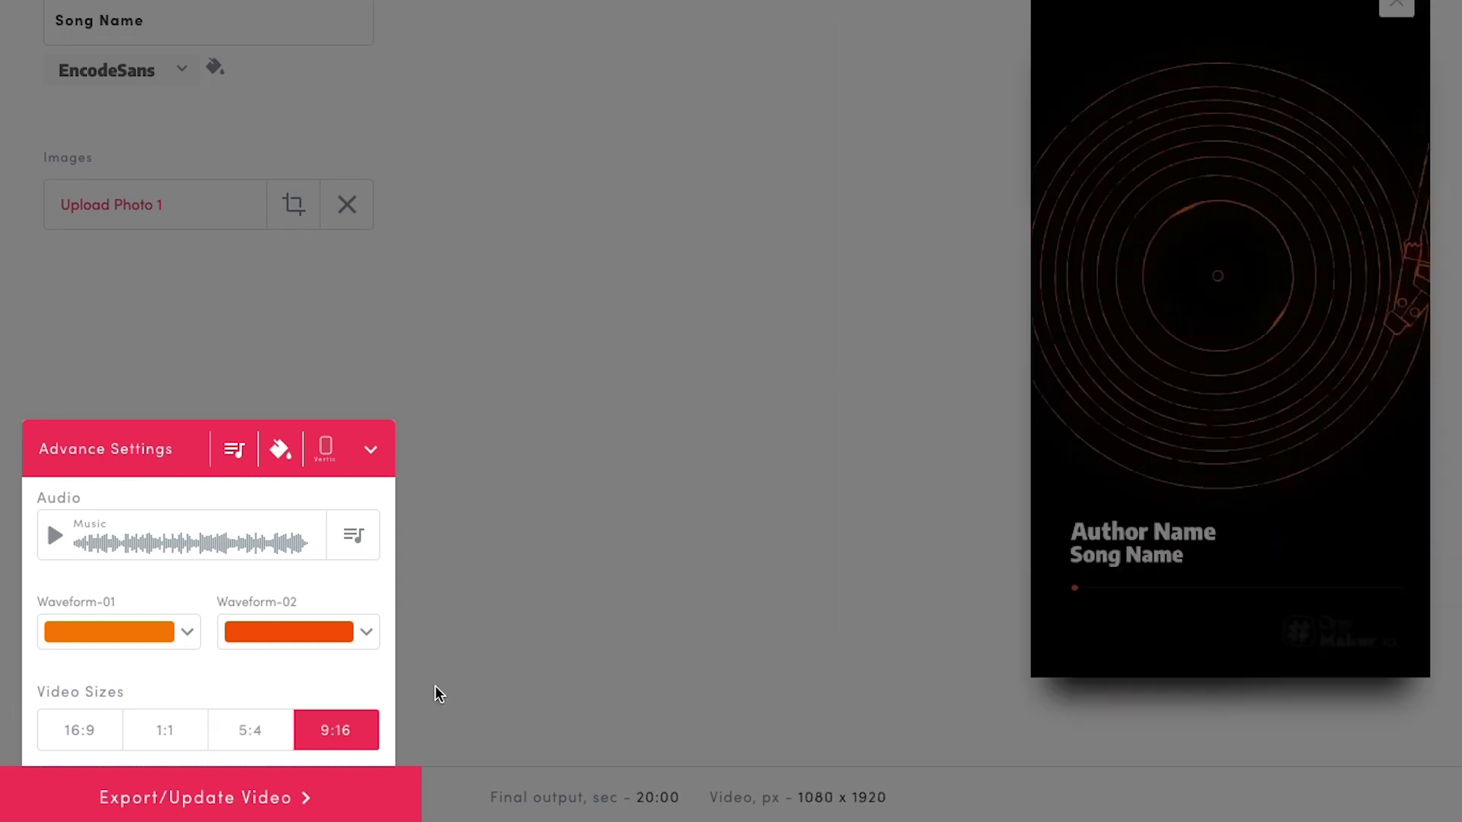
{"action": "left_click", "coordinate": [181, 807]}
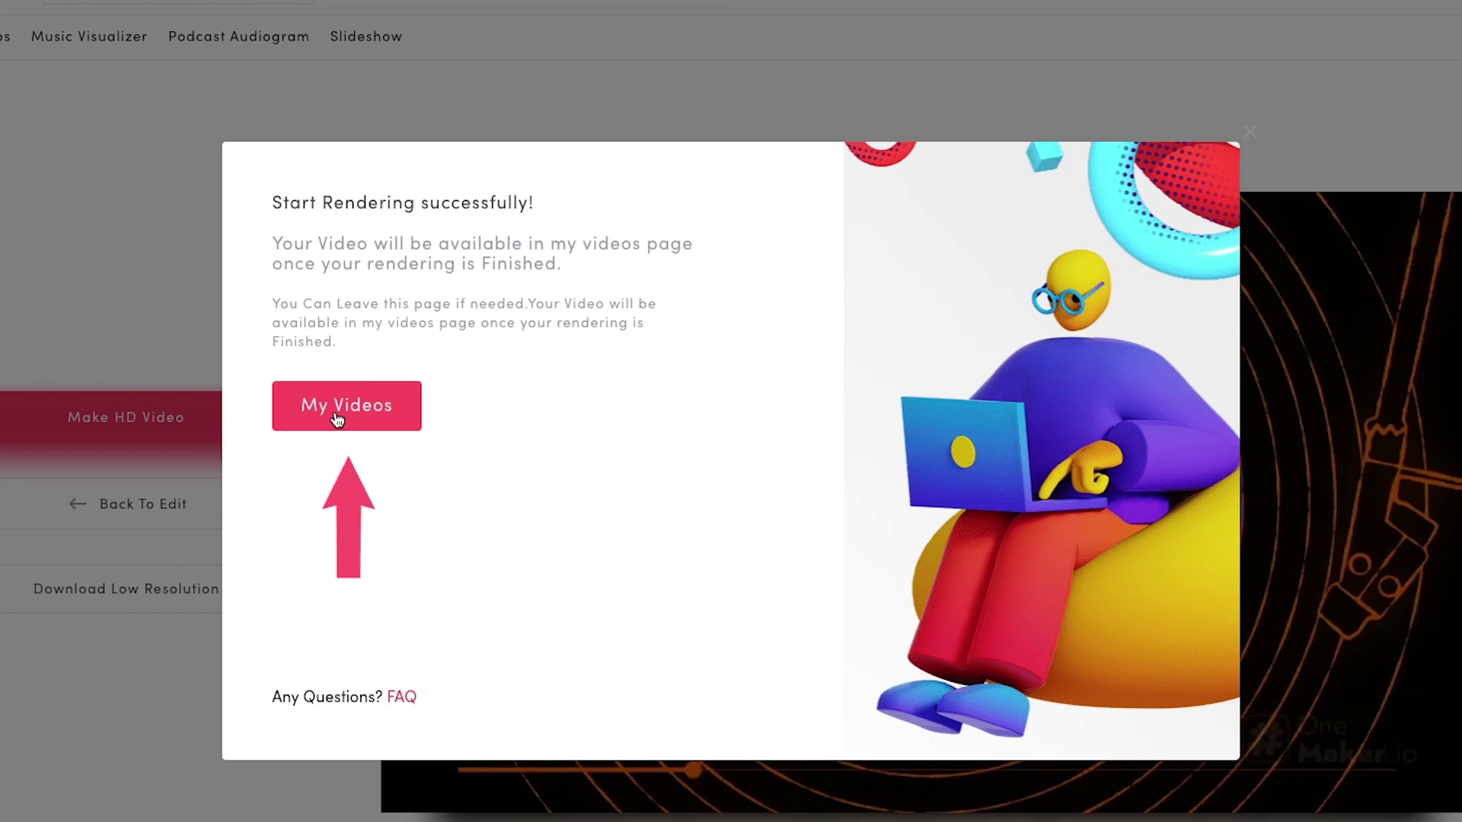
Go to My Videos and dismiss the upgrade pricing popup
{"action": "left_click", "coordinate": [337, 417]}
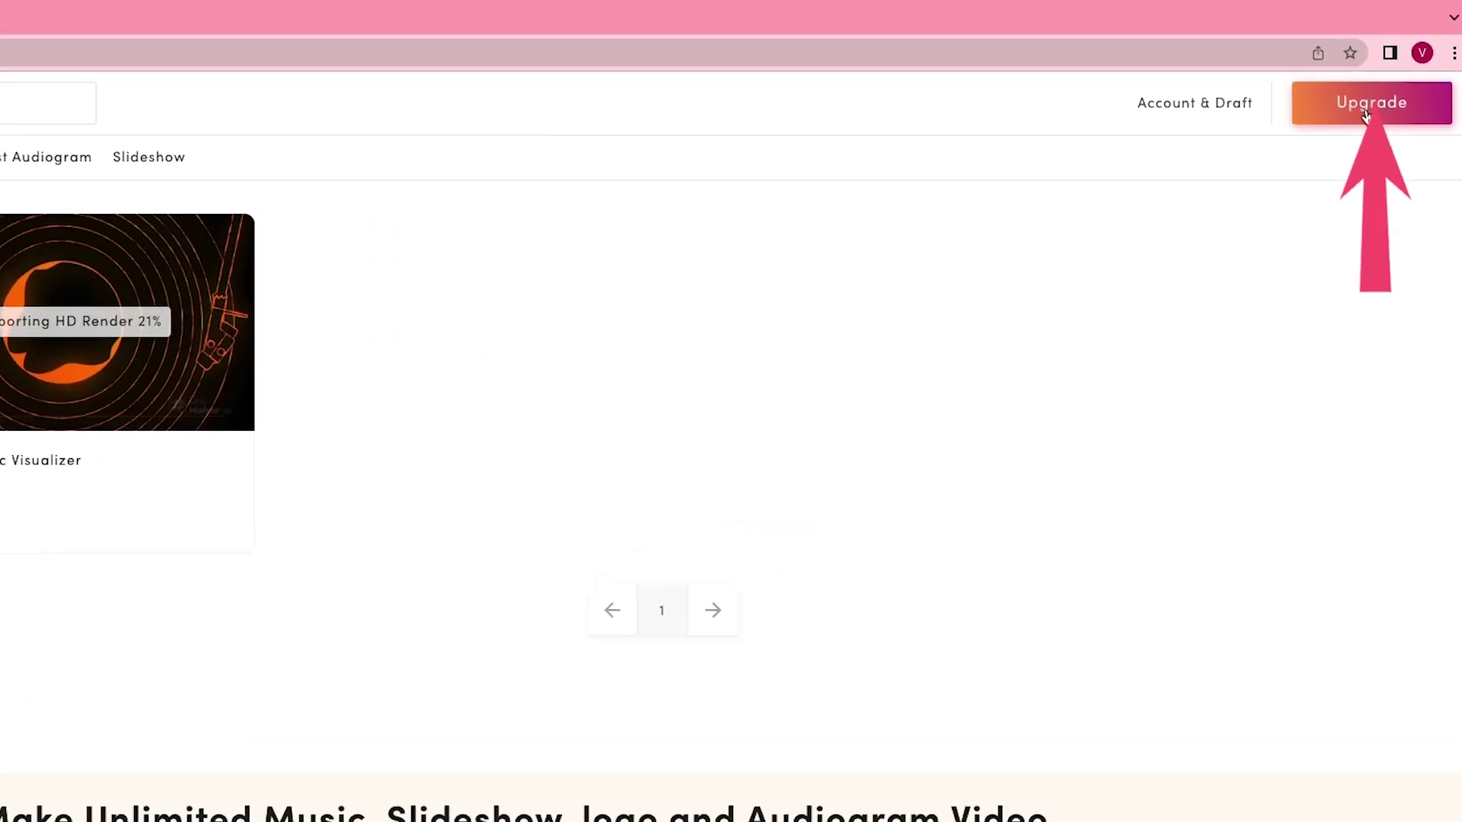
{"action": "left_click", "coordinate": [1374, 89]}
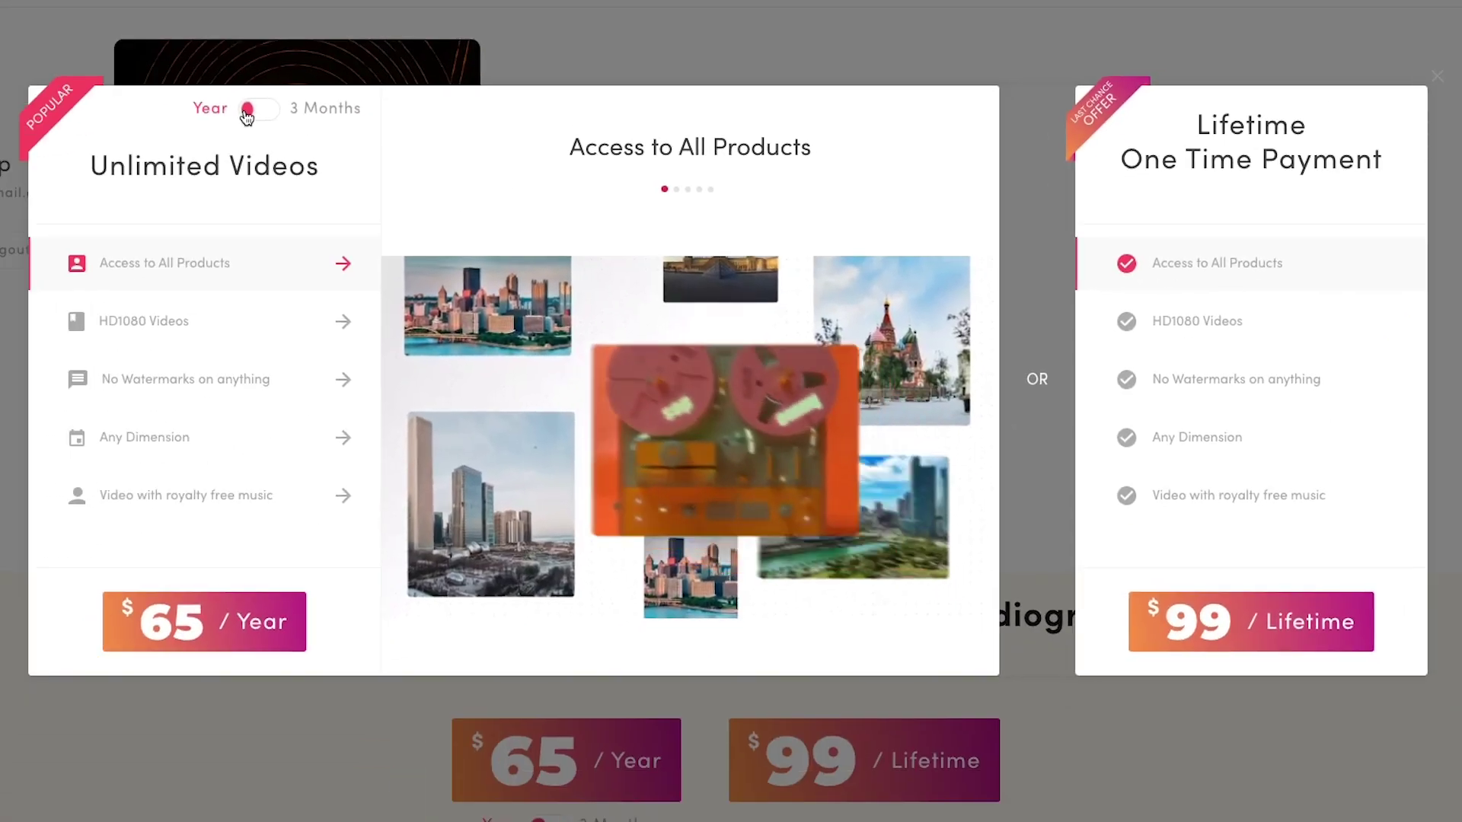
{"action": "left_click", "coordinate": [110, 185]}
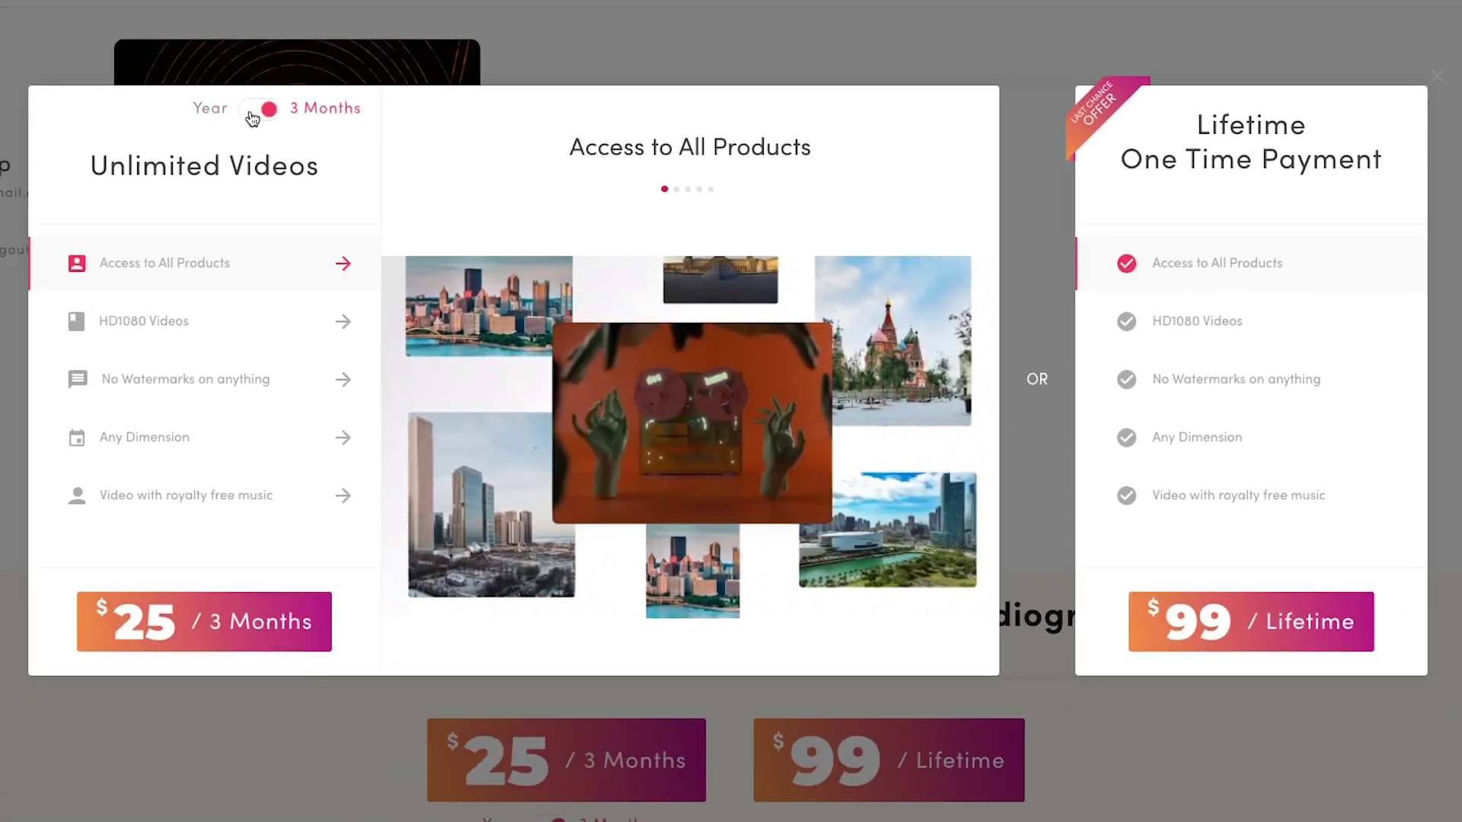
{"action": "left_click", "coordinate": [1437, 76]}
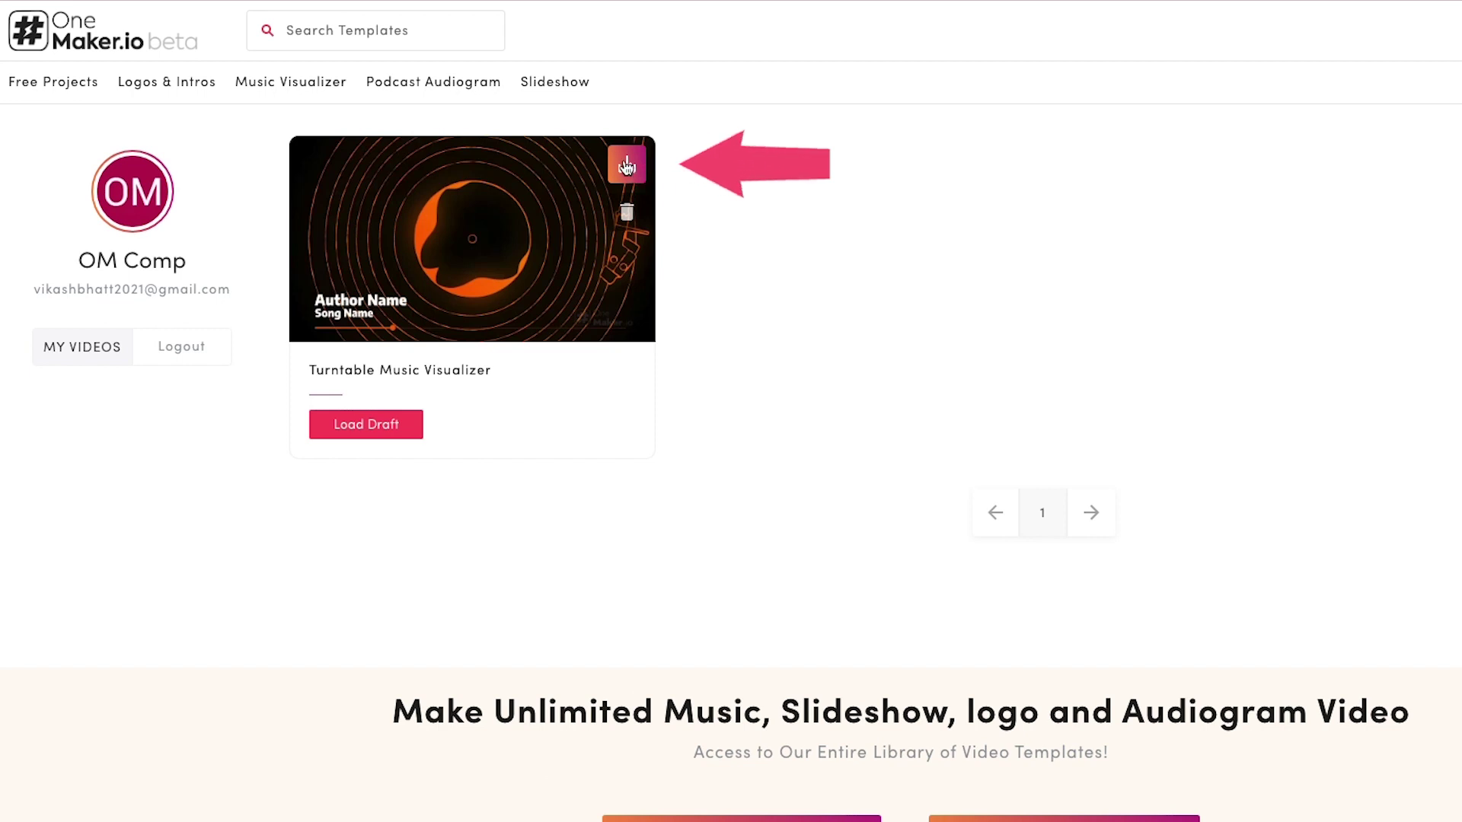
Download the rendered visualizer, then tour every Resolve page from Media to Deliver, ending on Media
{"action": "left_click", "coordinate": [626, 165]}
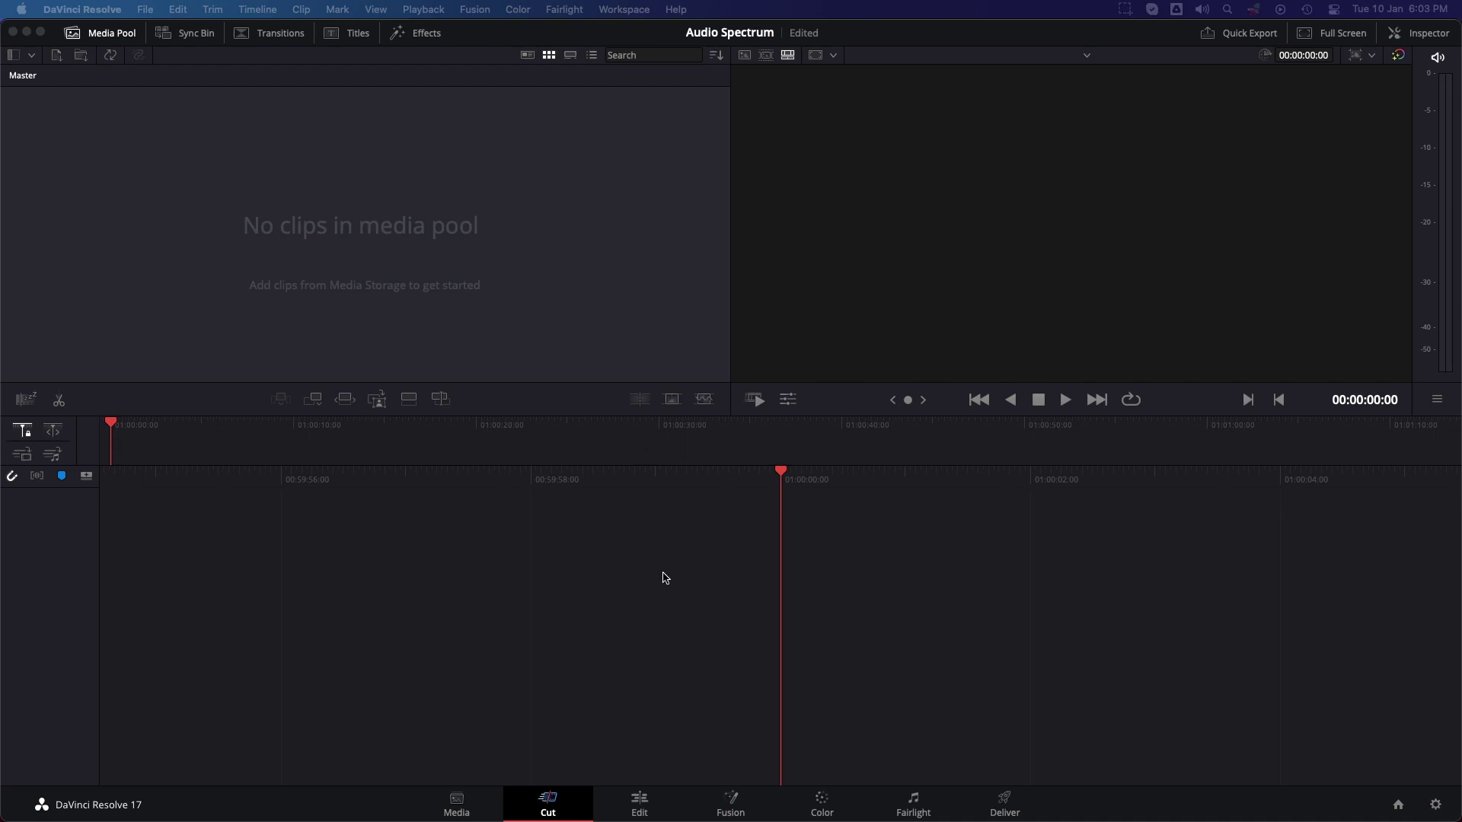
{"action": "left_click", "coordinate": [456, 798]}
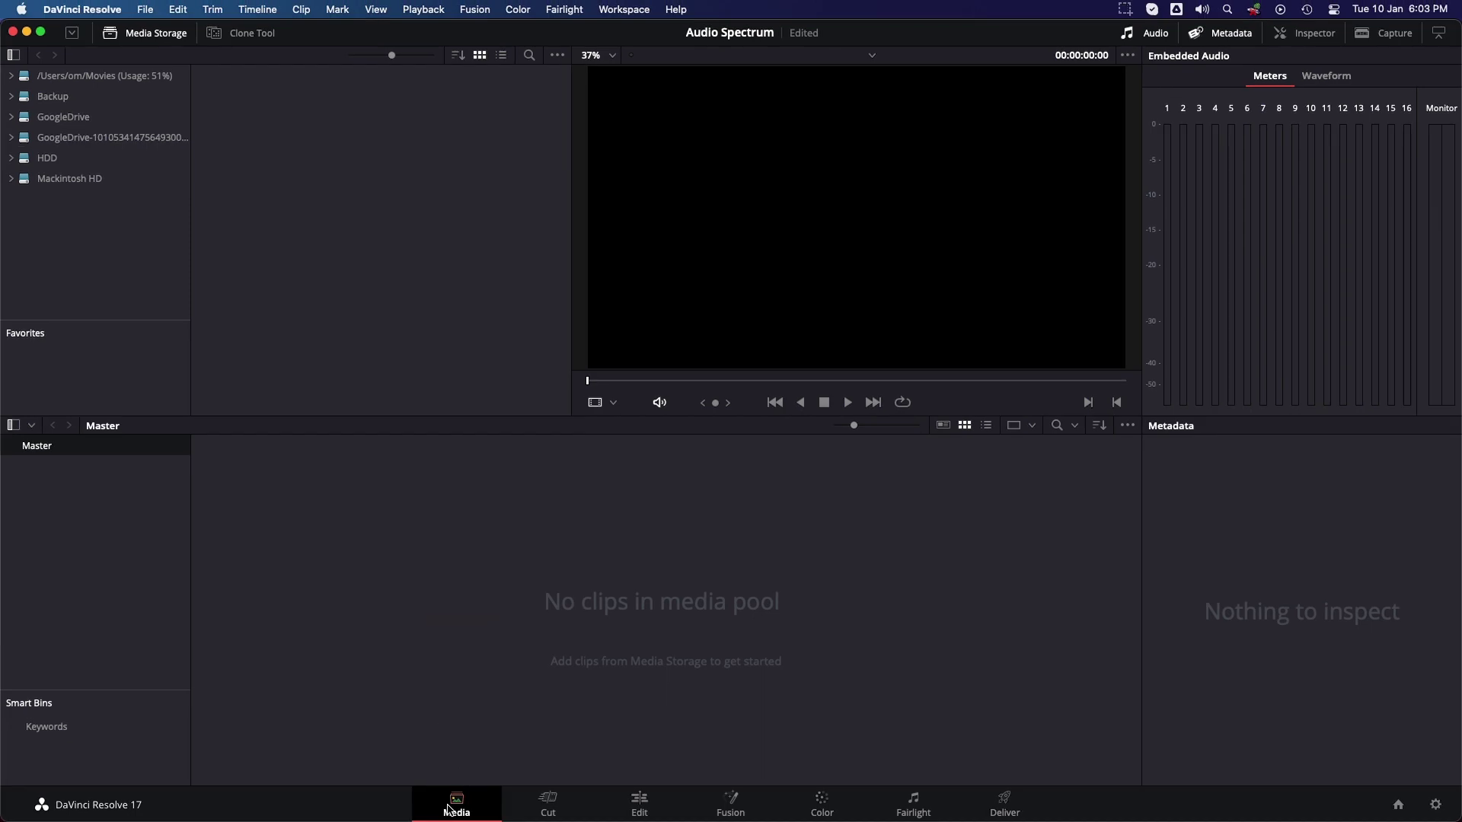
{"action": "left_click", "coordinate": [546, 804]}
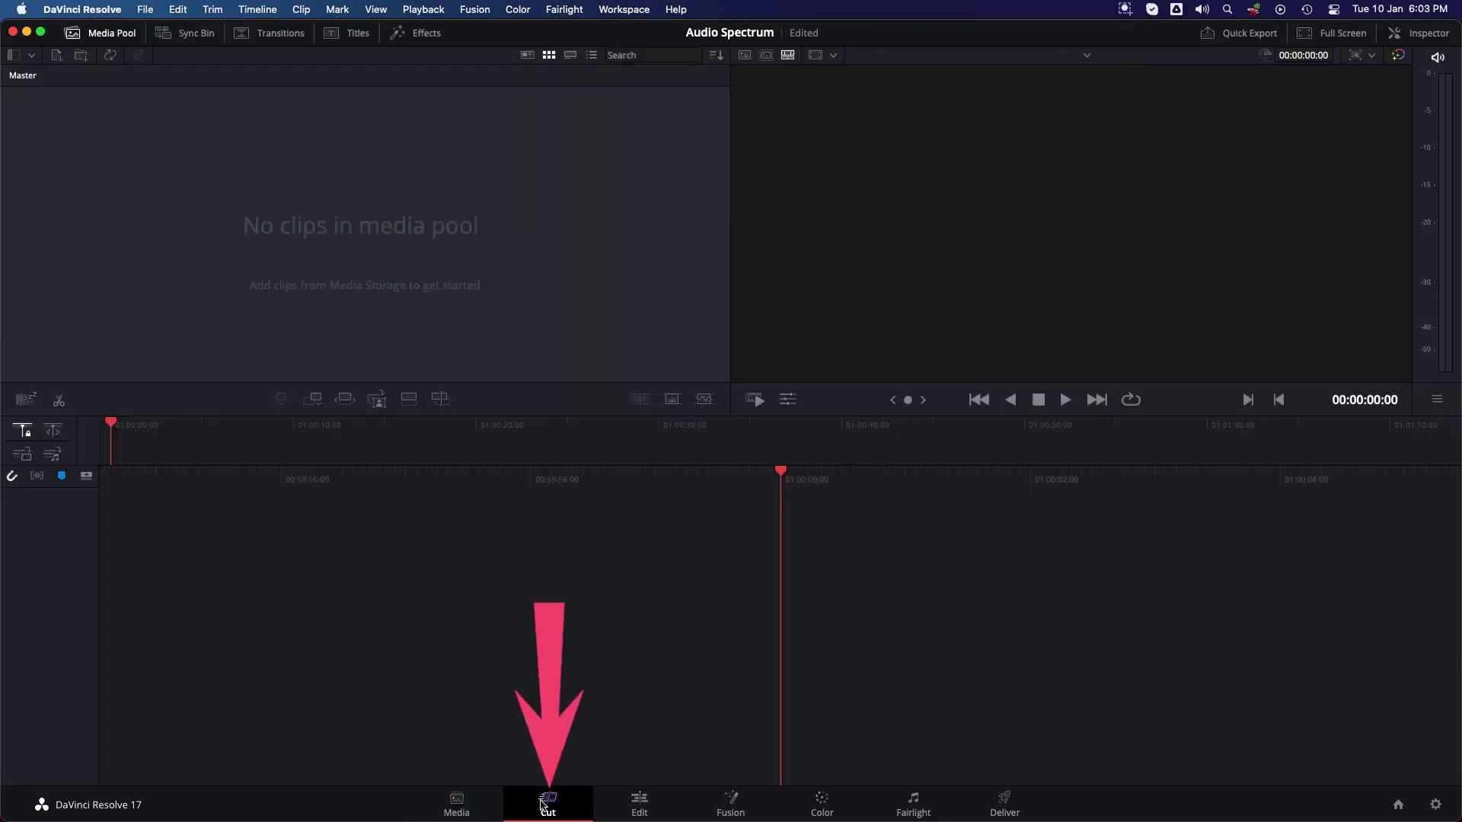
{"action": "left_click", "coordinate": [642, 799]}
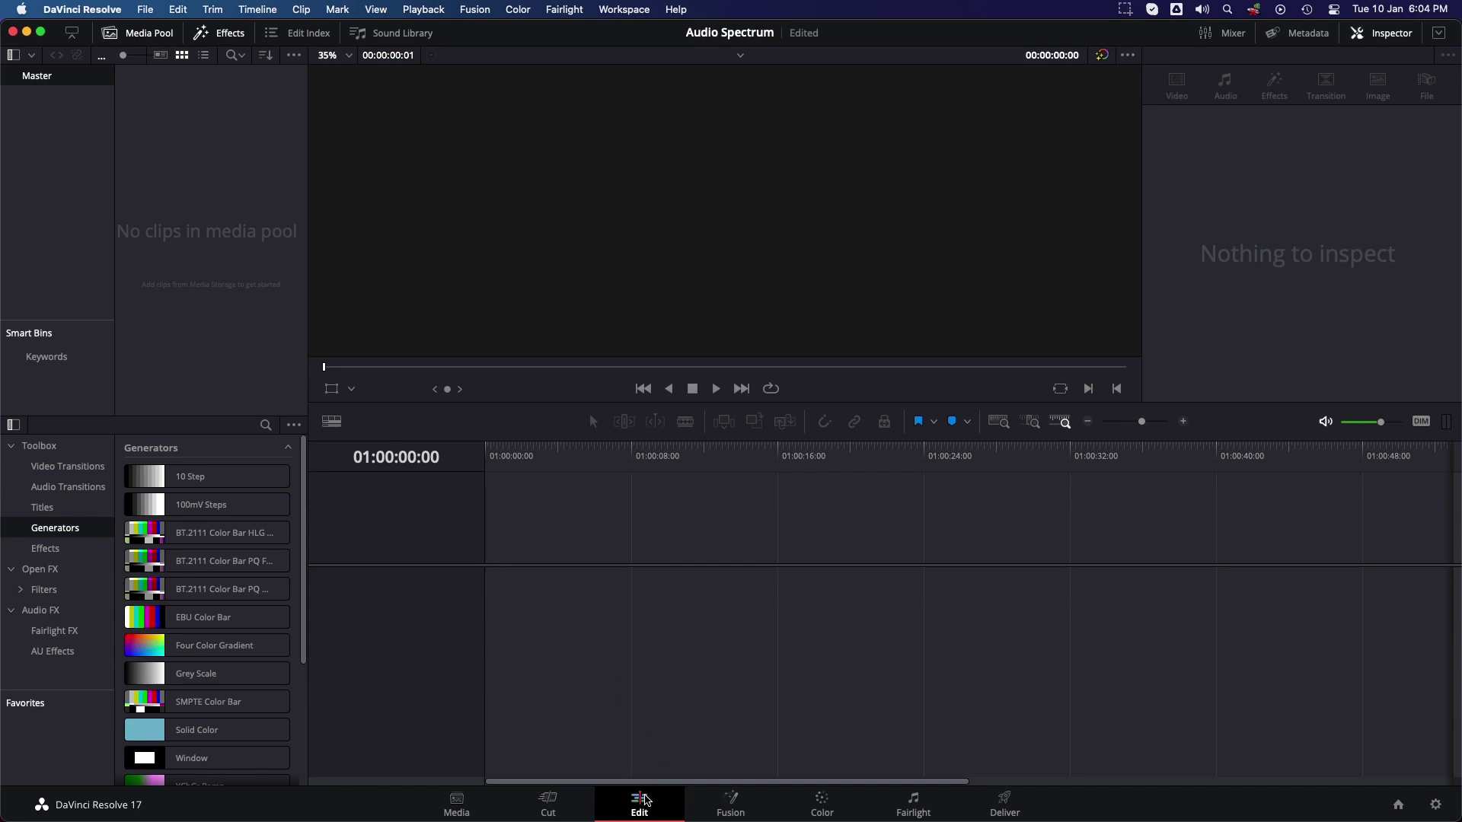
{"action": "left_click", "coordinate": [731, 804]}
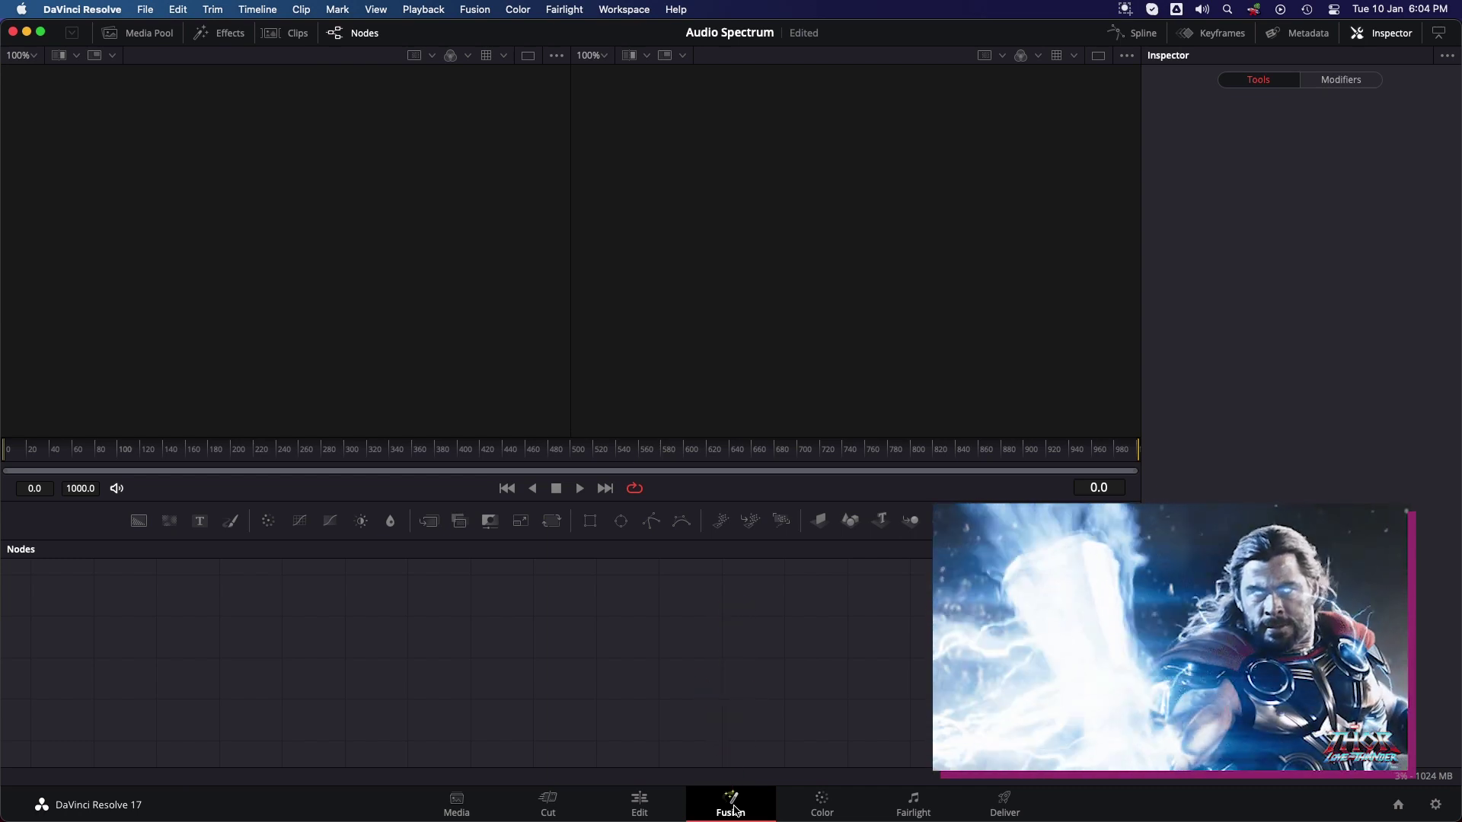
{"action": "left_click", "coordinate": [821, 805]}
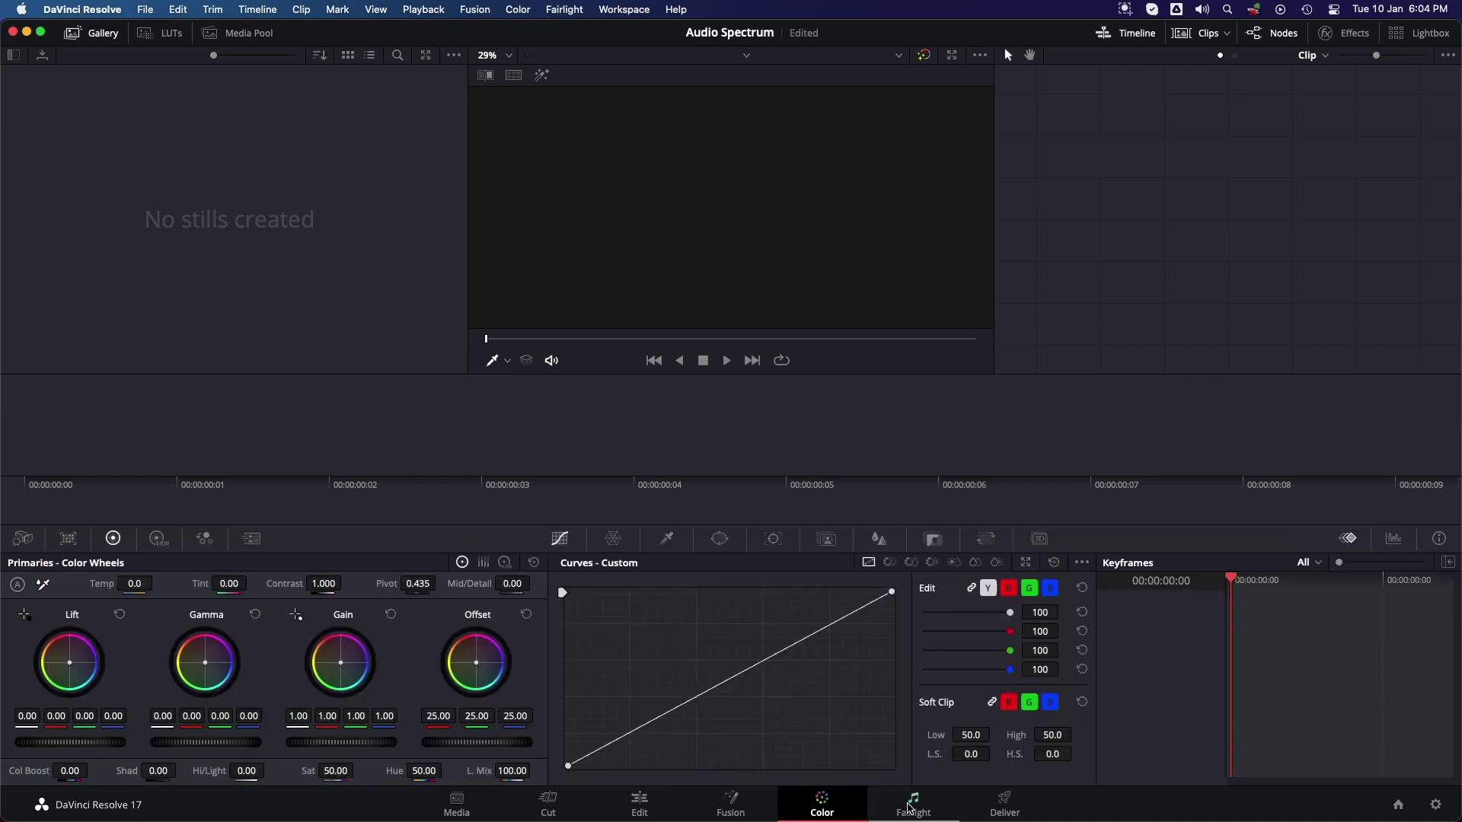
{"action": "left_click", "coordinate": [910, 808]}
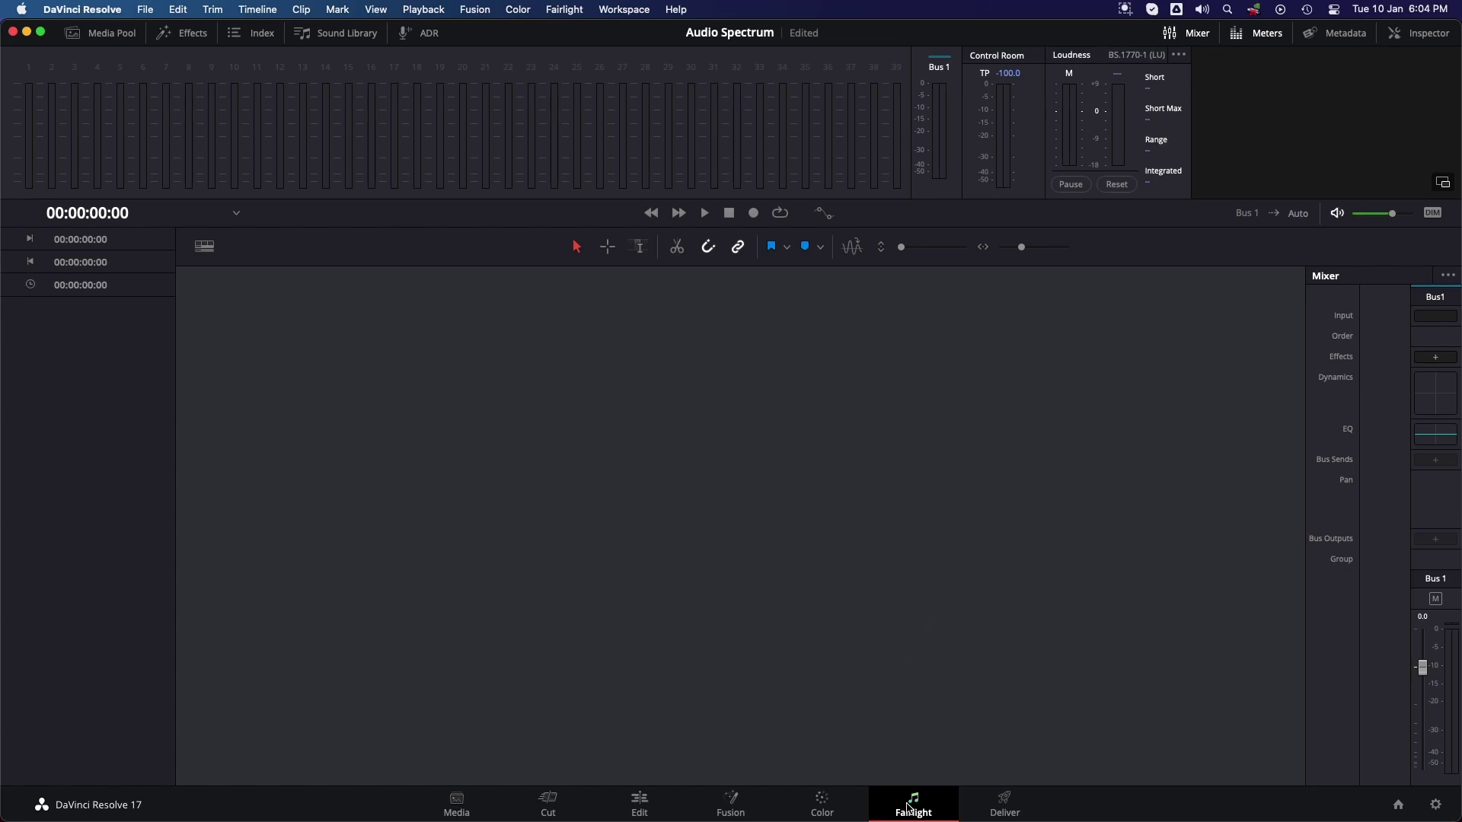
{"action": "left_click", "coordinate": [1005, 803]}
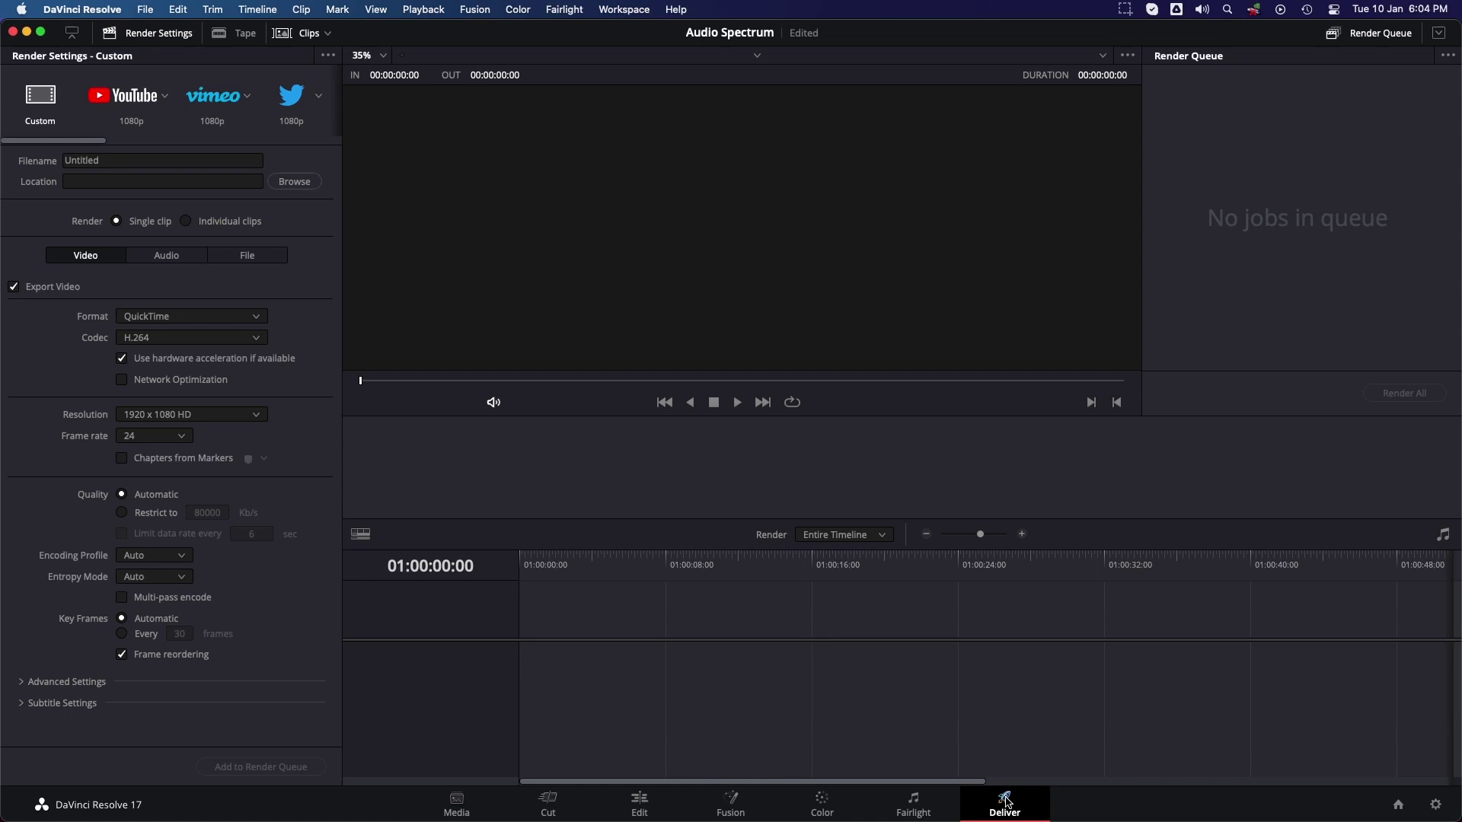
{"action": "left_click", "coordinate": [457, 804]}
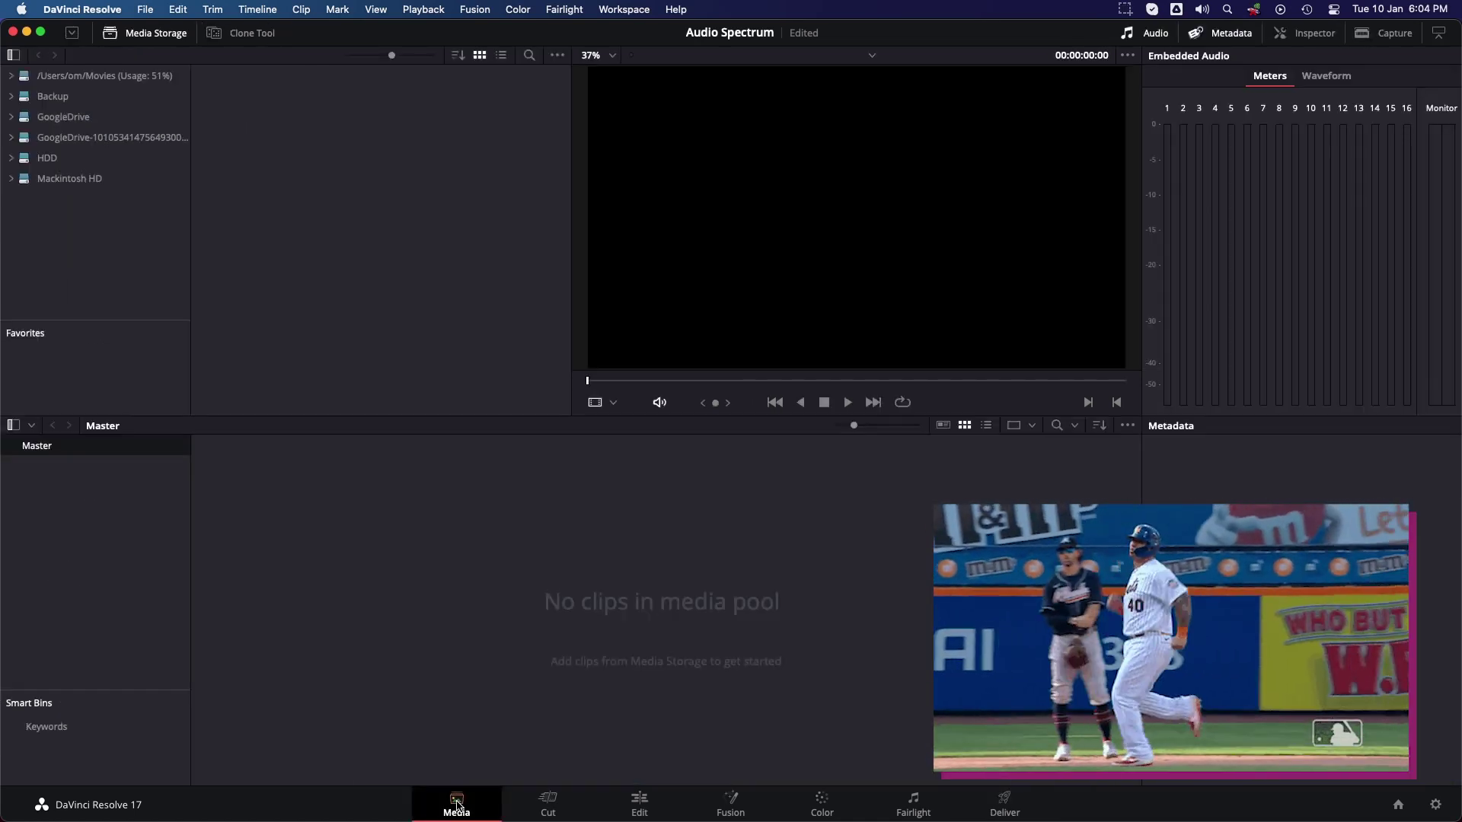
Import Audio_.mp4 and BG.mp4 from the DATA folder into the media pool
{"action": "right_click", "coordinate": [280, 587]}
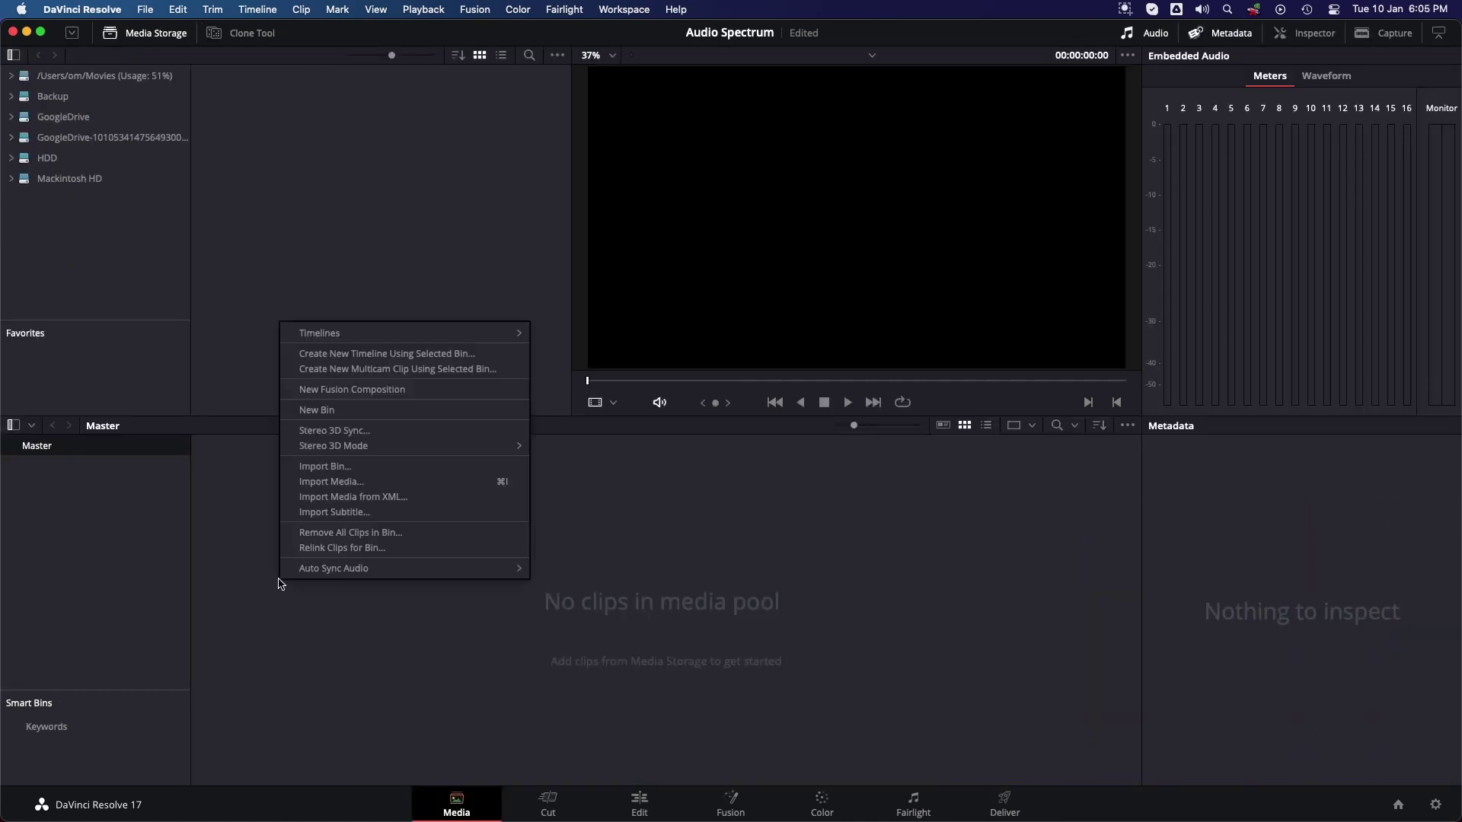
{"action": "left_click", "coordinate": [247, 552]}
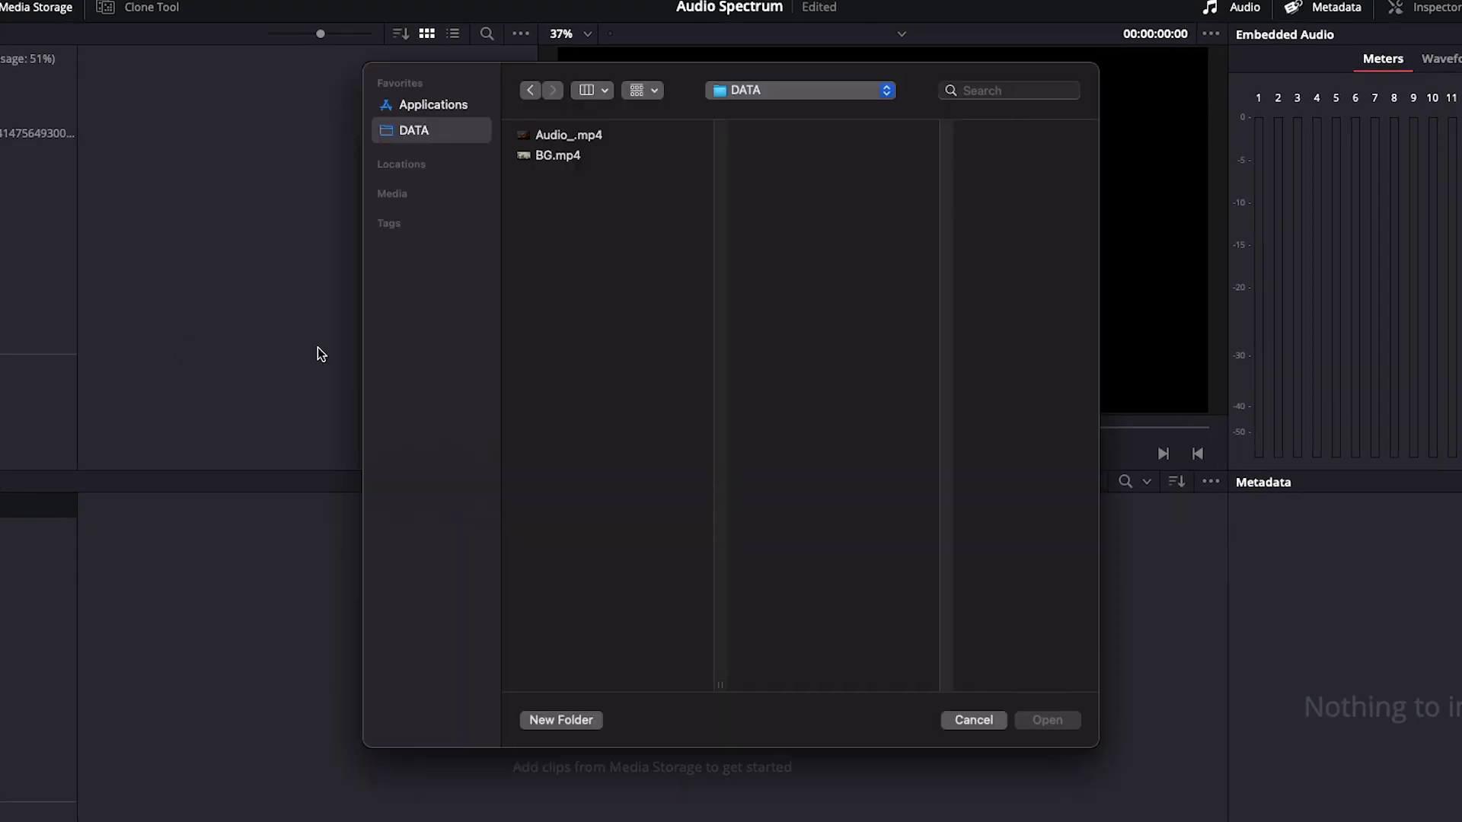
{"action": "left_click_drag", "start_coordinate": [558, 202], "coordinate": [545, 120]}
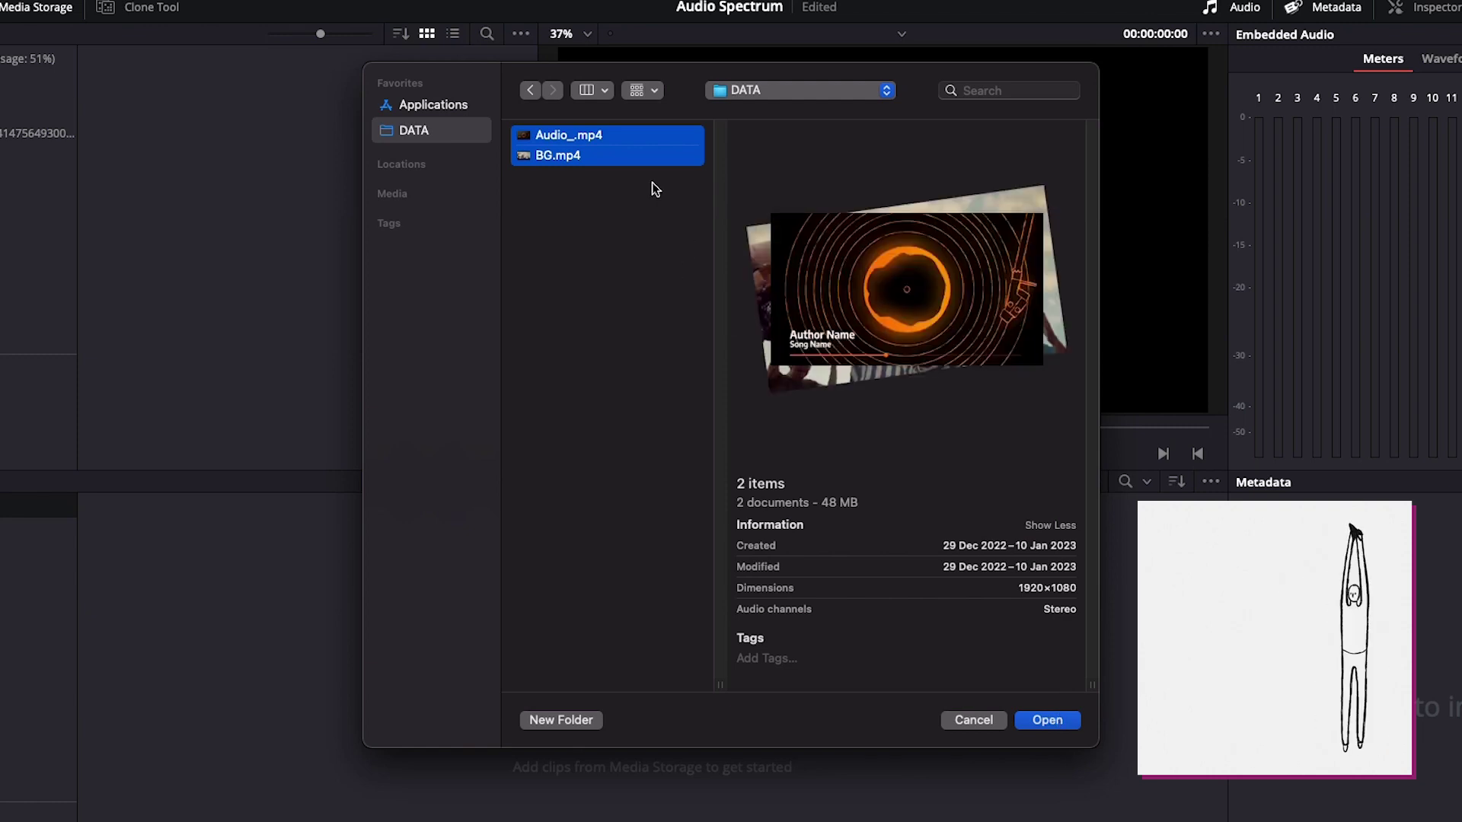
{"action": "left_click", "coordinate": [1047, 719]}
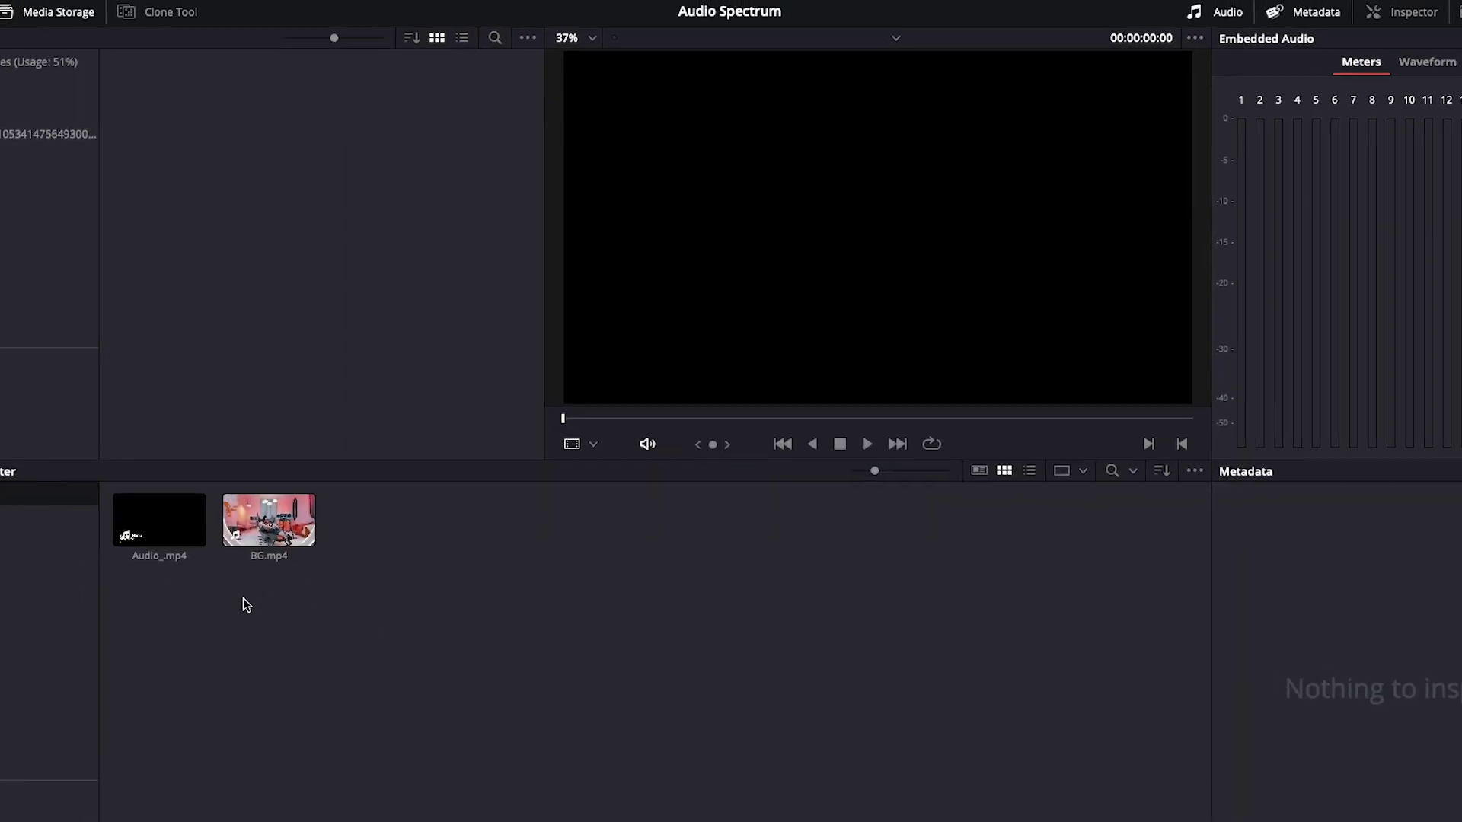
{"action": "left_click", "coordinate": [548, 799]}
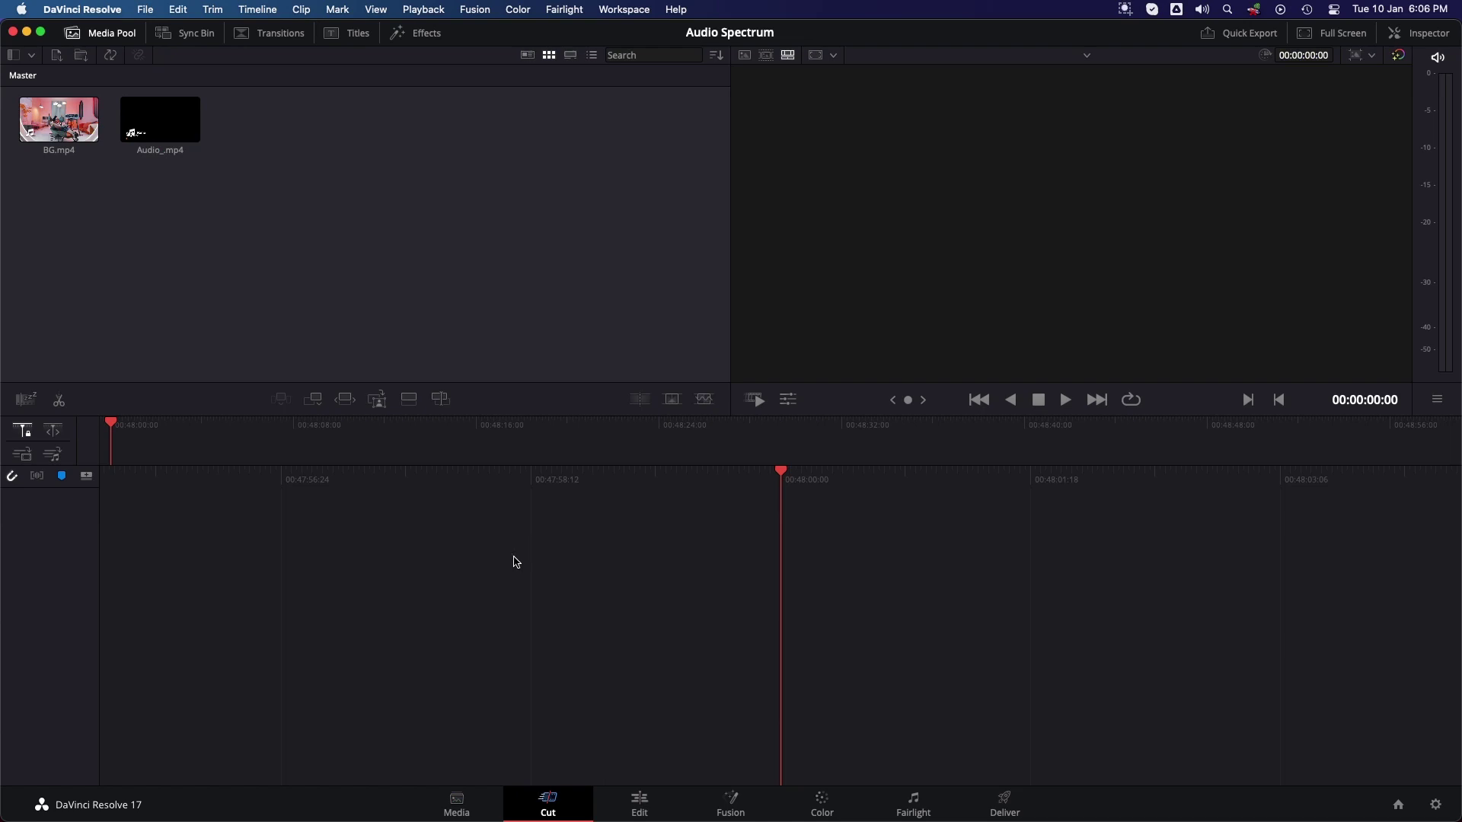
Put BG.mp4 on a new timeline in the Edit page
{"action": "left_click", "coordinate": [647, 801]}
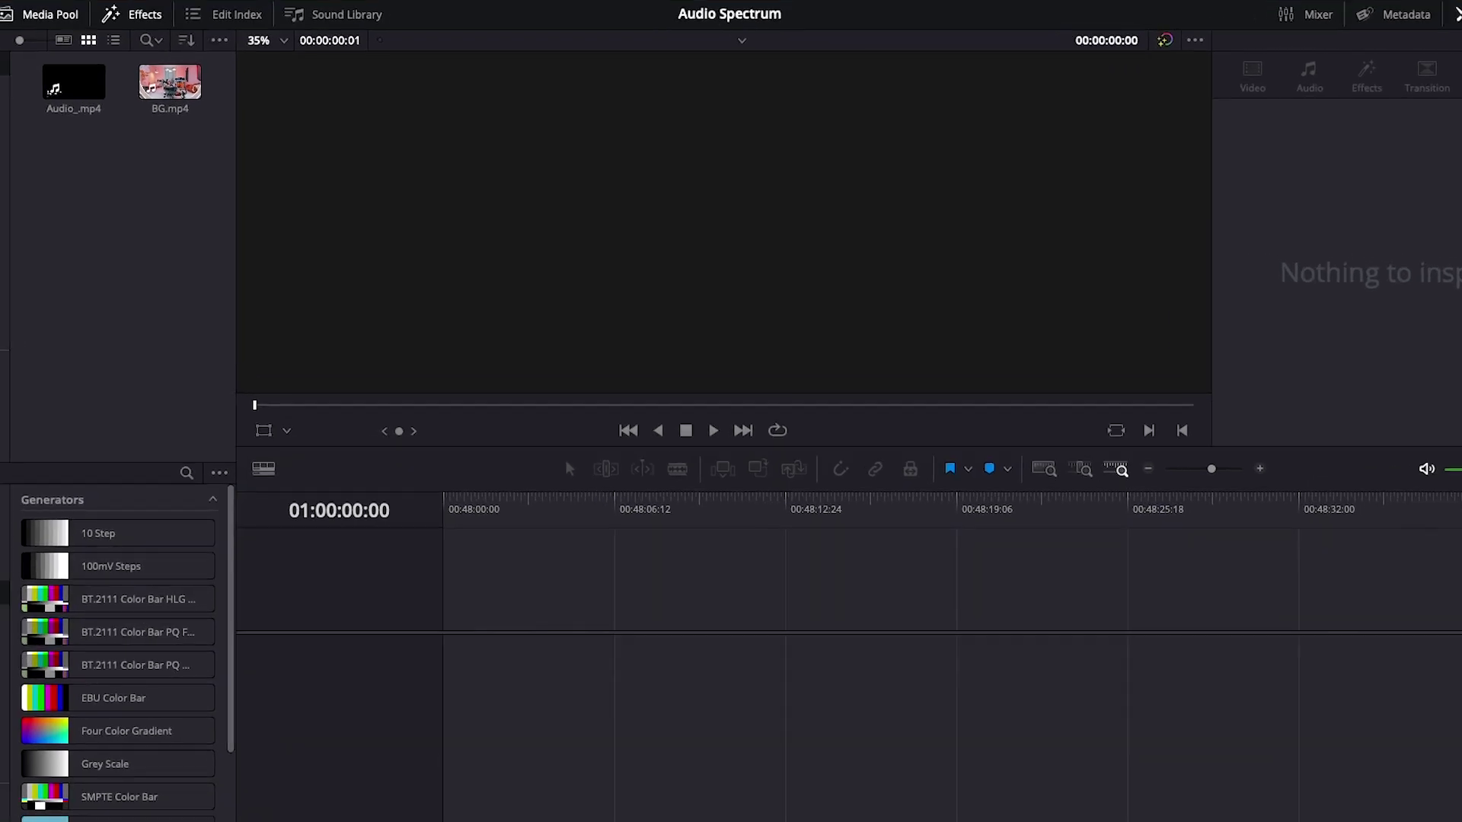
{"action": "left_click", "coordinate": [155, 88]}
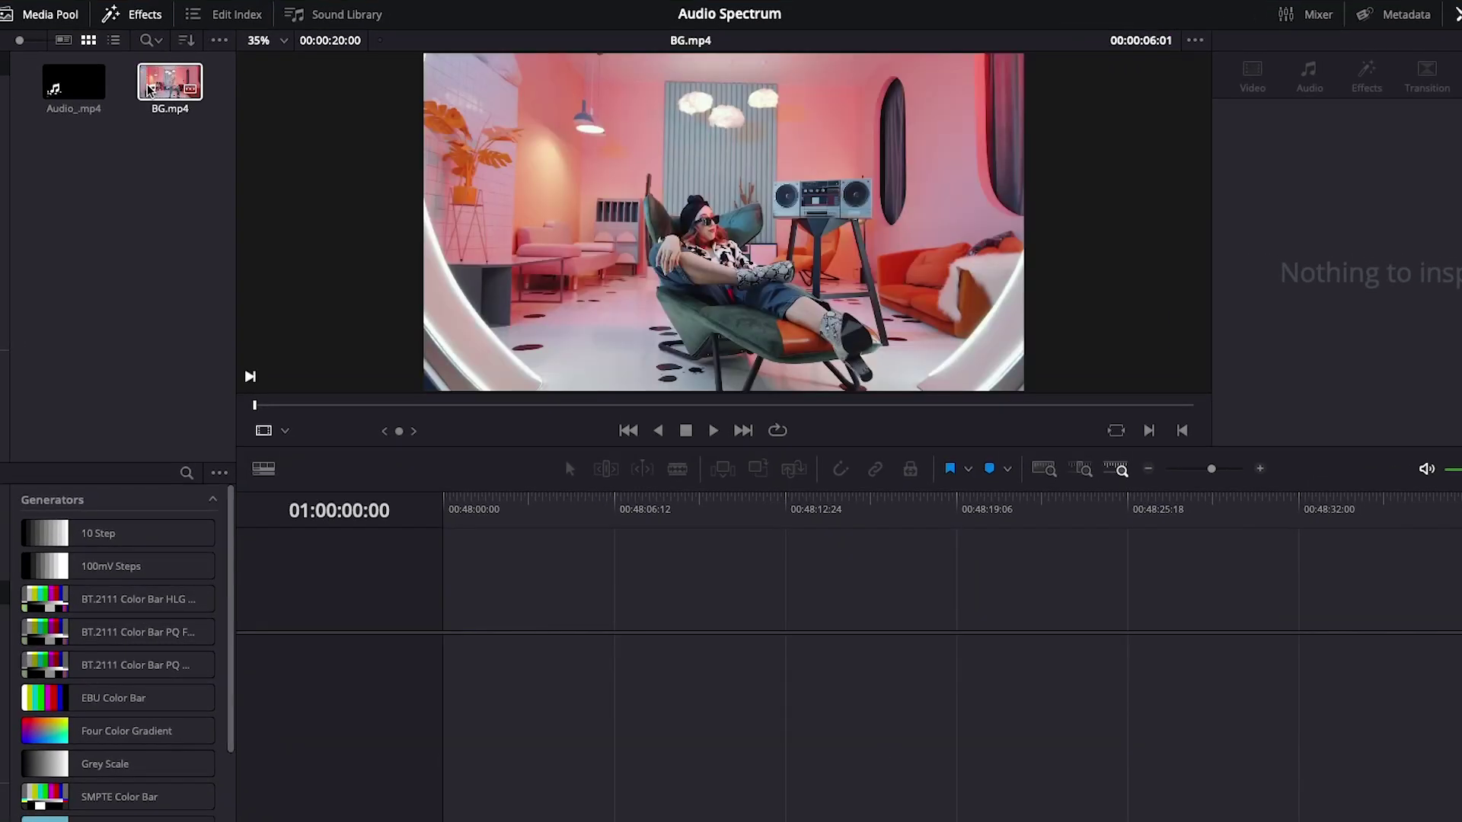
{"action": "left_click_drag", "start_coordinate": [155, 88], "coordinate": [442, 670]}
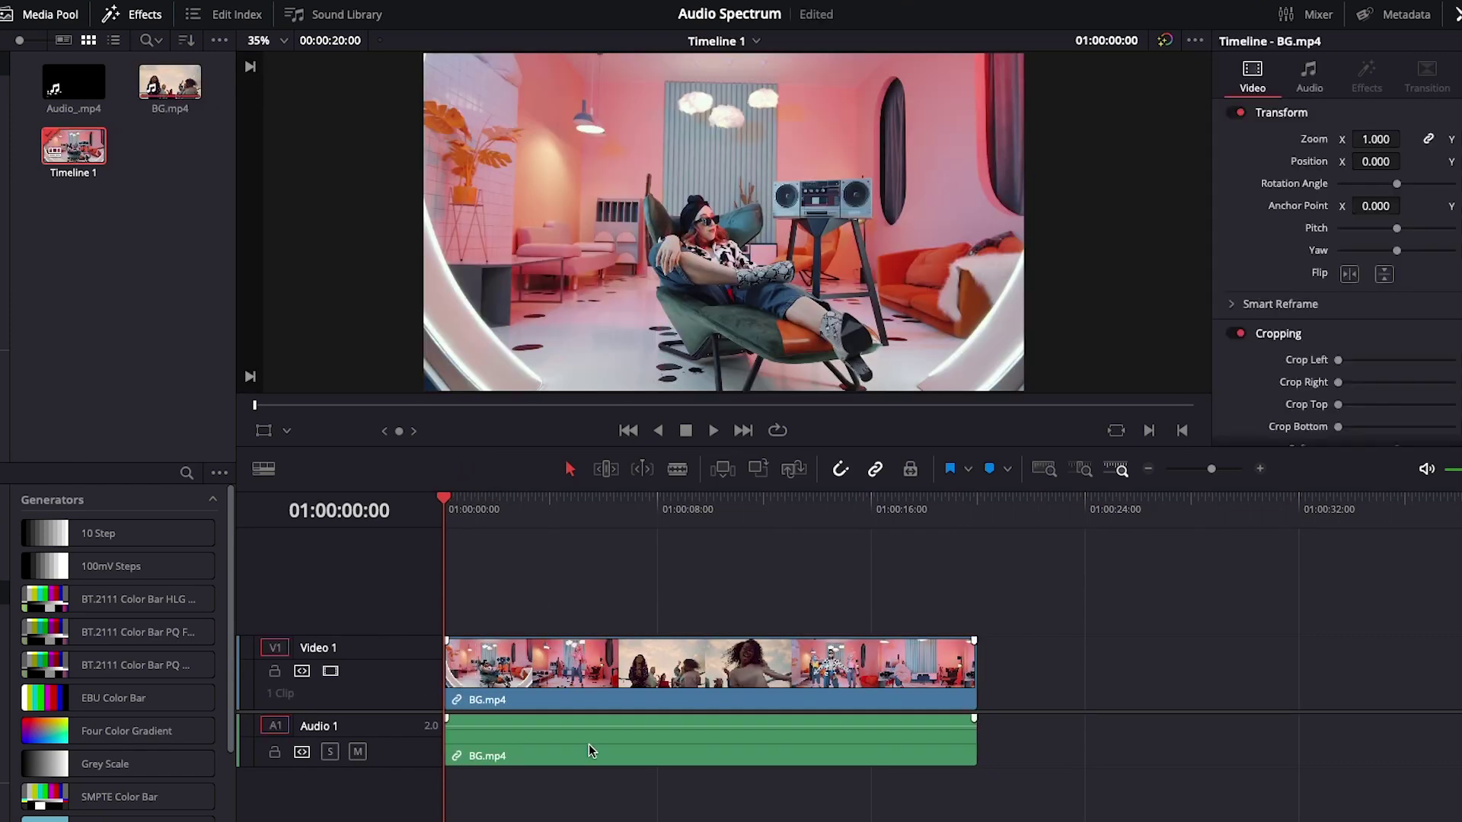
Unlink BG.mp4's audio from its video and delete the audio clip
{"action": "right_click", "coordinate": [588, 743]}
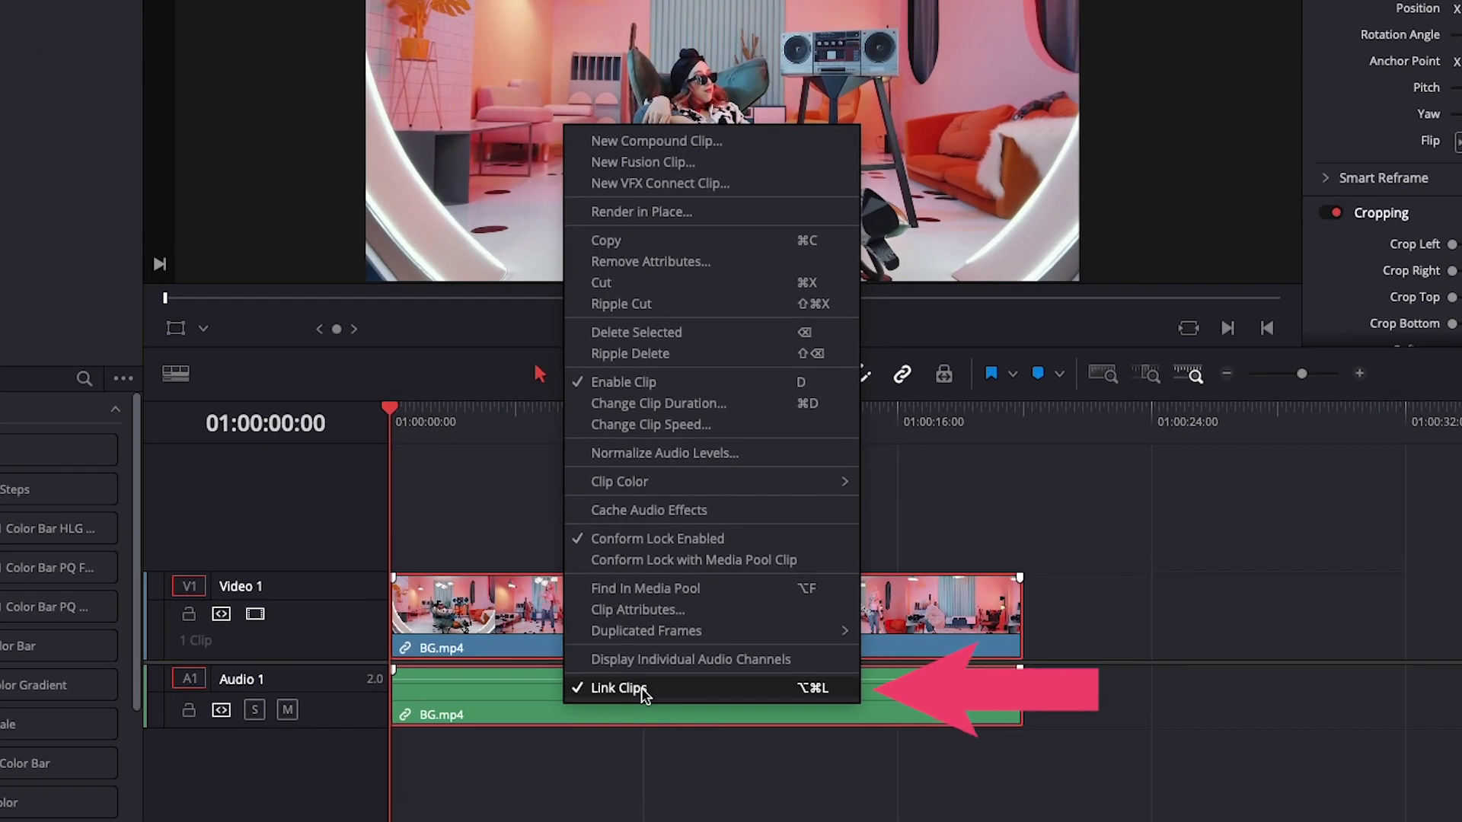
{"action": "left_click", "coordinate": [642, 689]}
{"action": "left_click", "coordinate": [619, 710]}
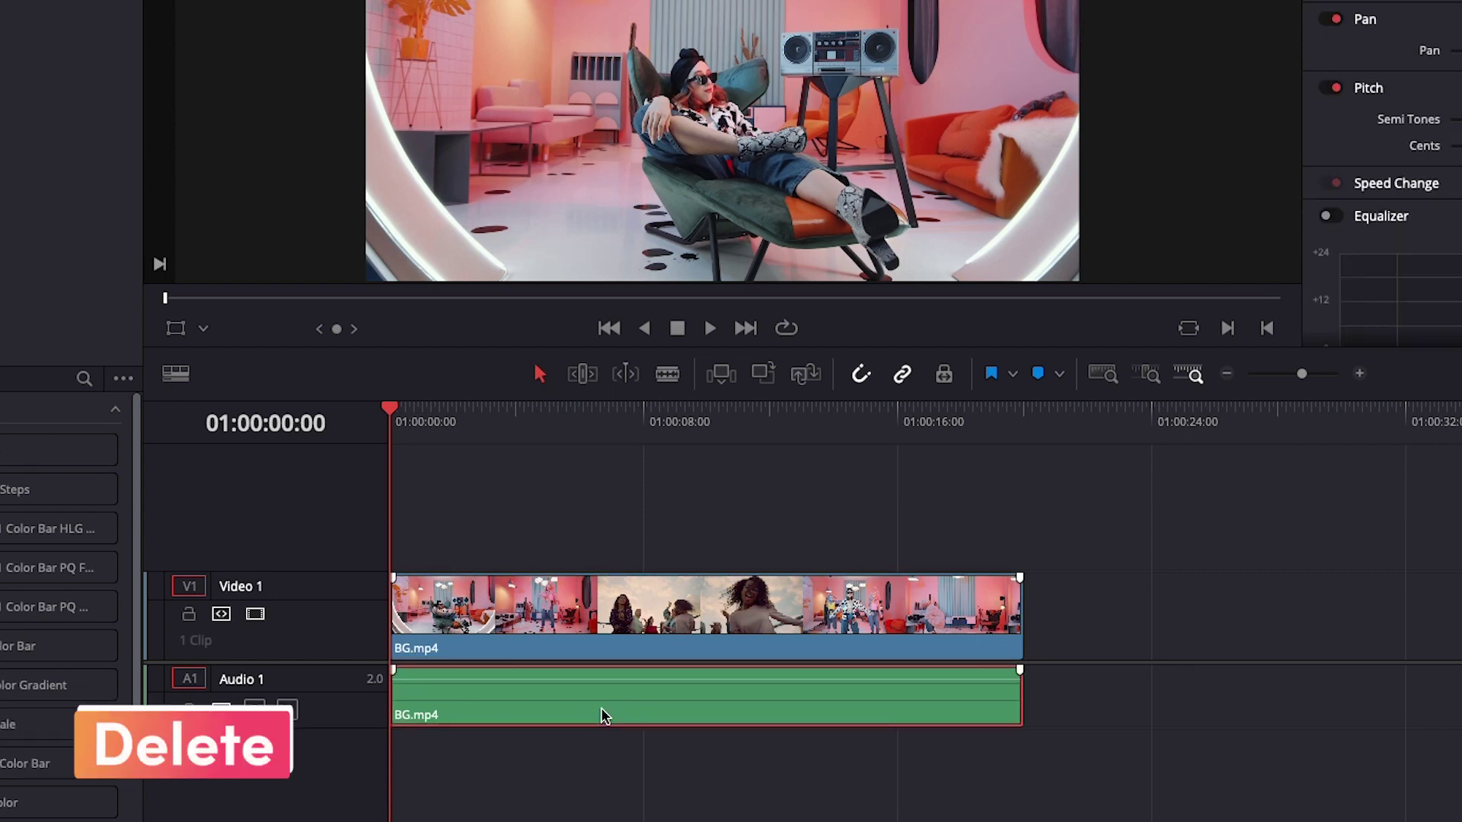
{"action": "key", "text": "Delete"}
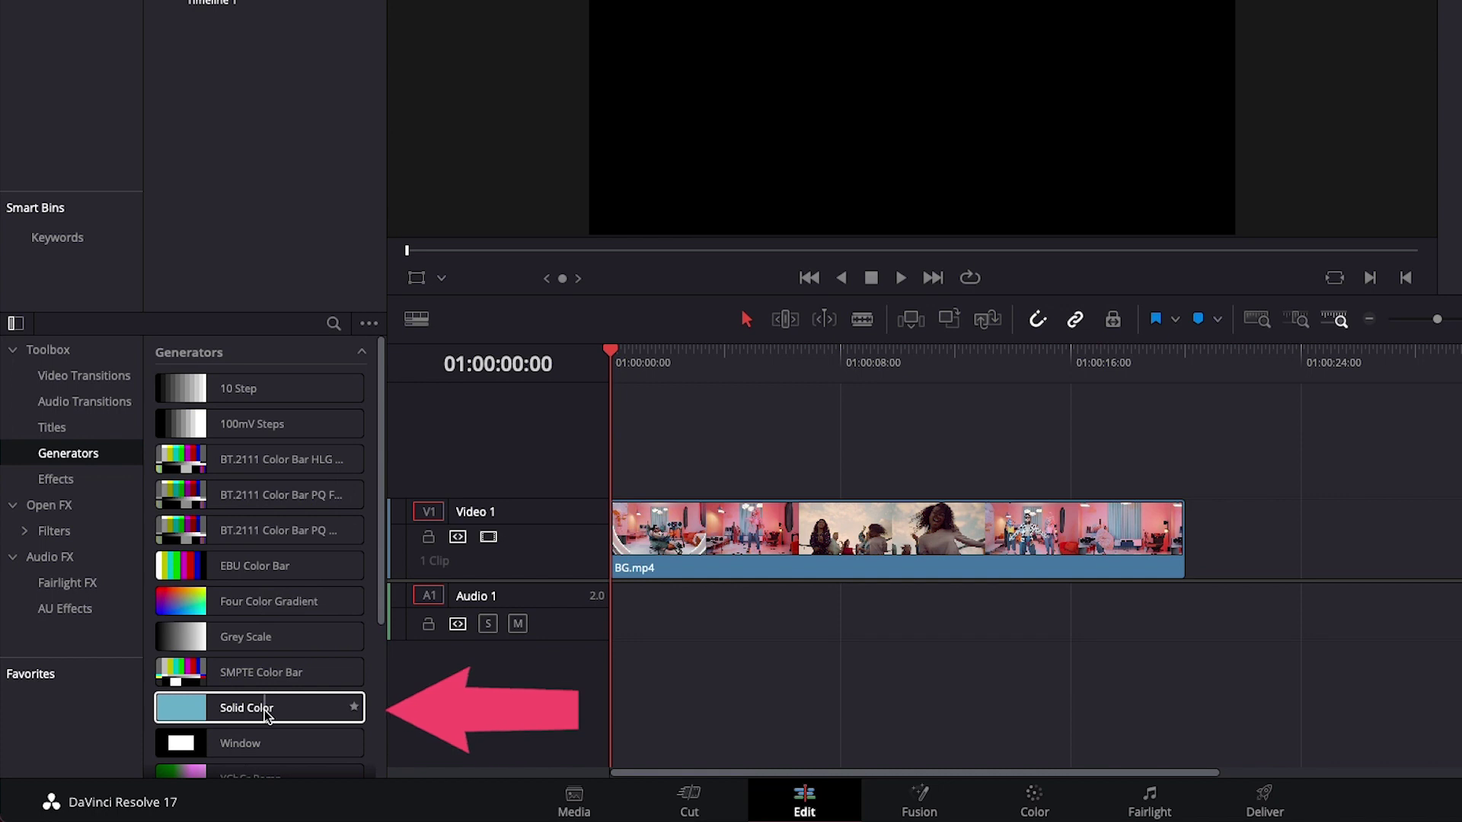
Place a black Solid Color on Video 2 spanning BG.mp4's full length
{"action": "left_click_drag", "start_coordinate": [267, 716], "coordinate": [666, 441]}
{"action": "left_click_drag", "start_coordinate": [575, 519], "coordinate": [517, 532]}
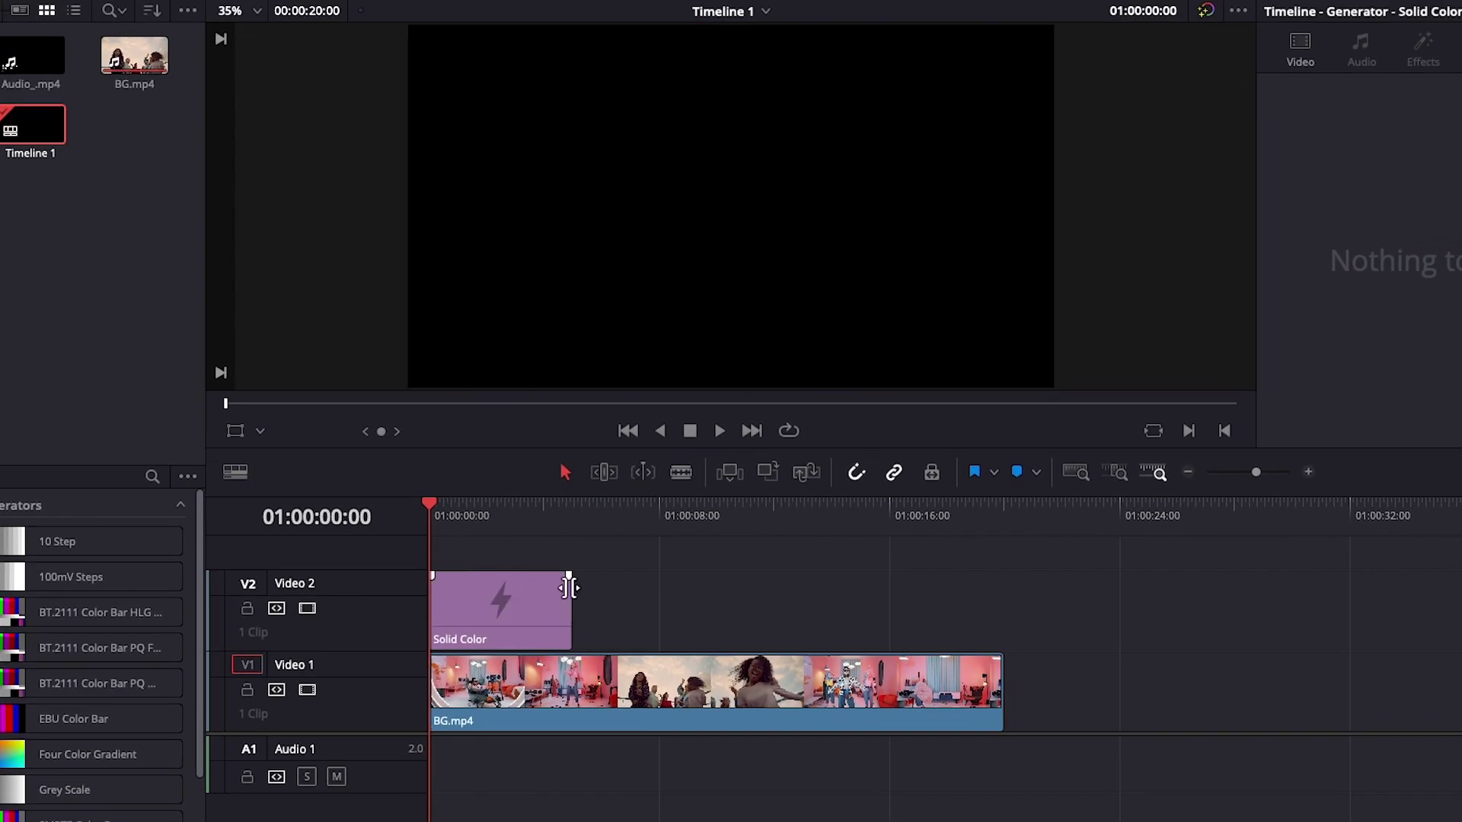
{"action": "left_click_drag", "start_coordinate": [569, 609], "coordinate": [1012, 634]}
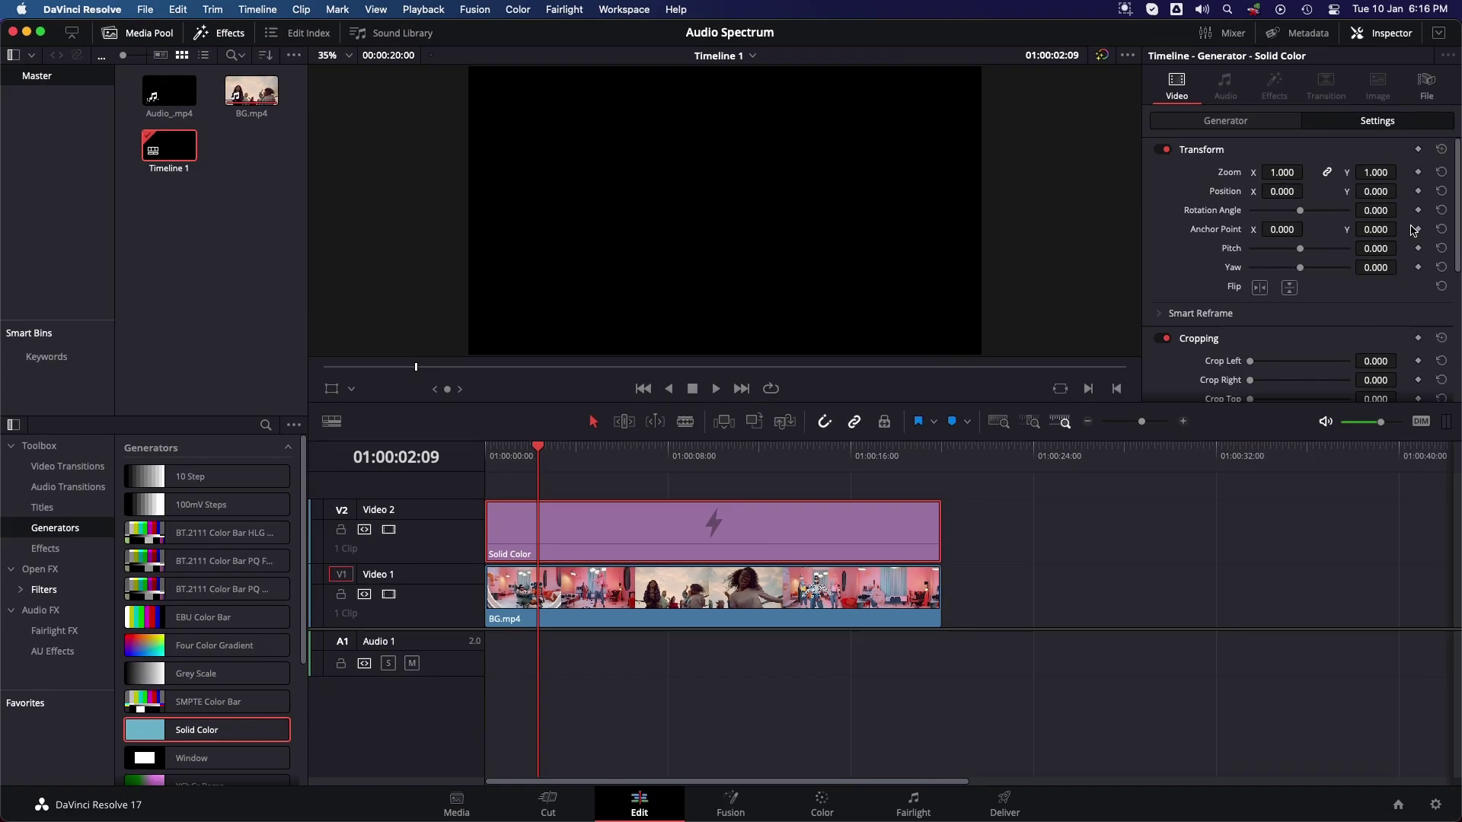
{"action": "left_click", "coordinate": [1225, 120]}
{"action": "left_click", "coordinate": [1264, 171]}
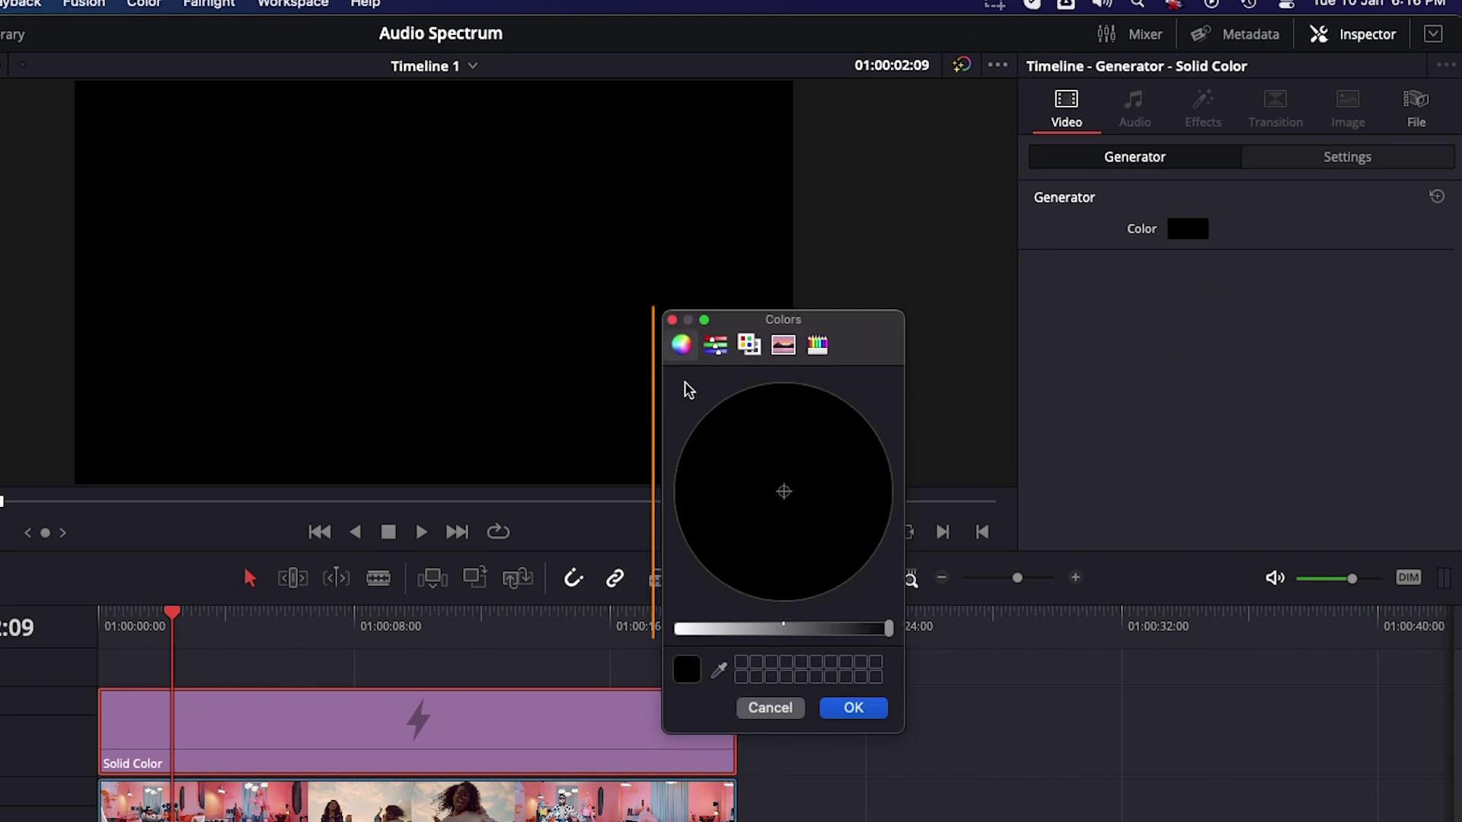
{"action": "left_click", "coordinate": [716, 348]}
{"action": "left_click", "coordinate": [749, 345]}
{"action": "left_click", "coordinate": [784, 345]}
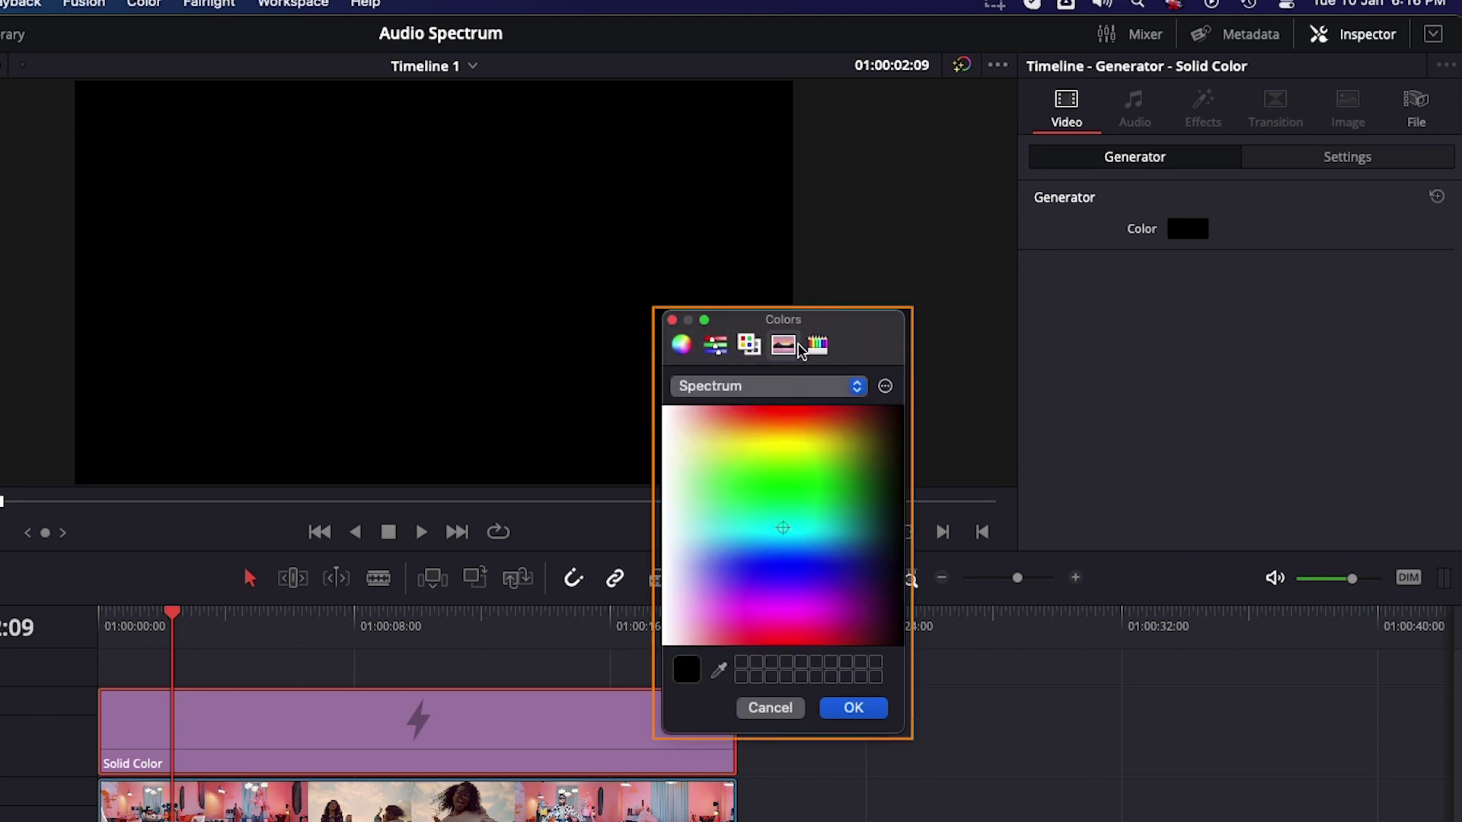
{"action": "left_click", "coordinate": [817, 345]}
{"action": "left_click", "coordinate": [771, 707]}
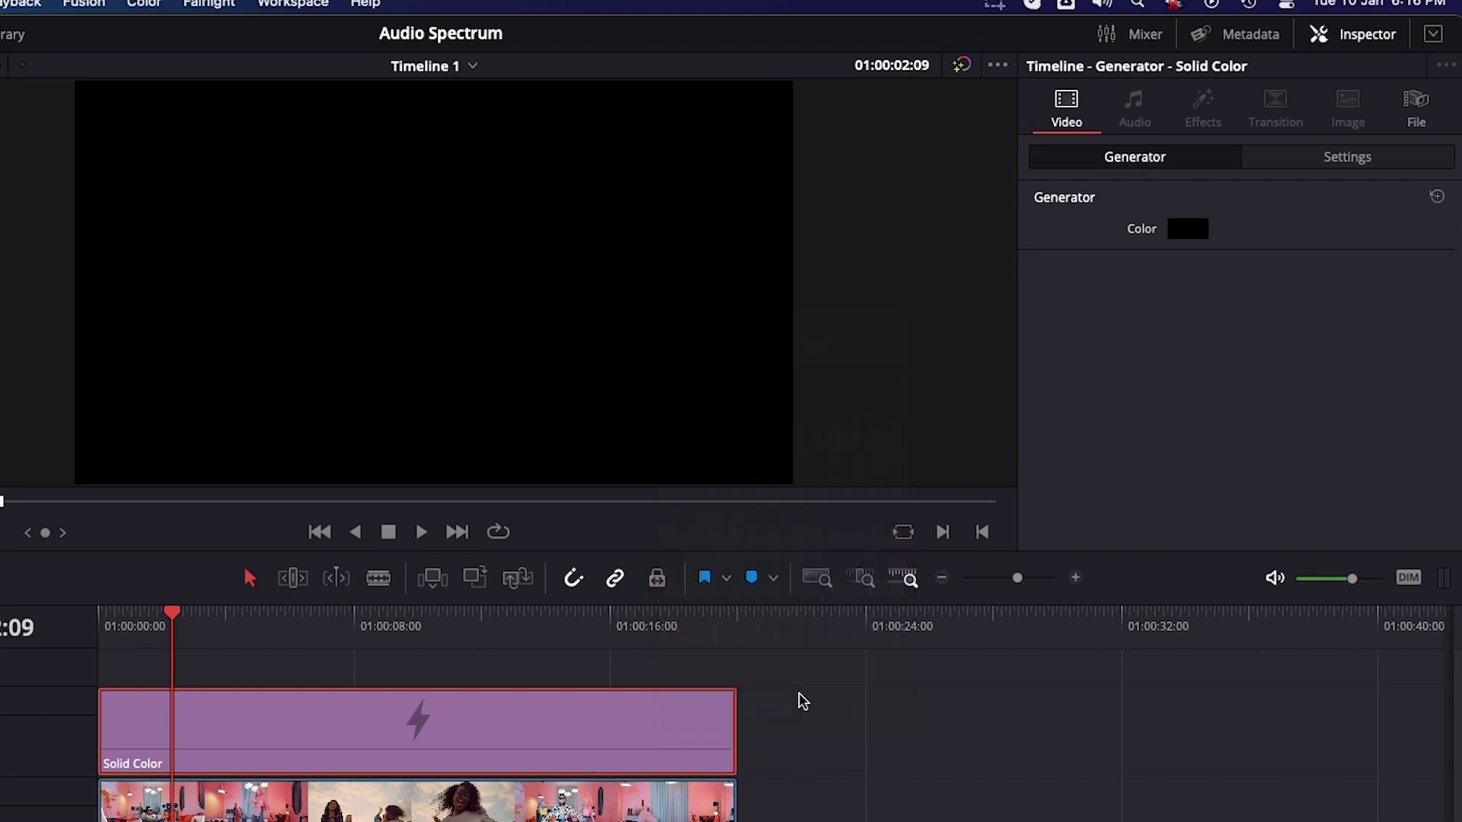
Set the solid's composite opacity to 68
{"action": "left_click", "coordinate": [1345, 161]}
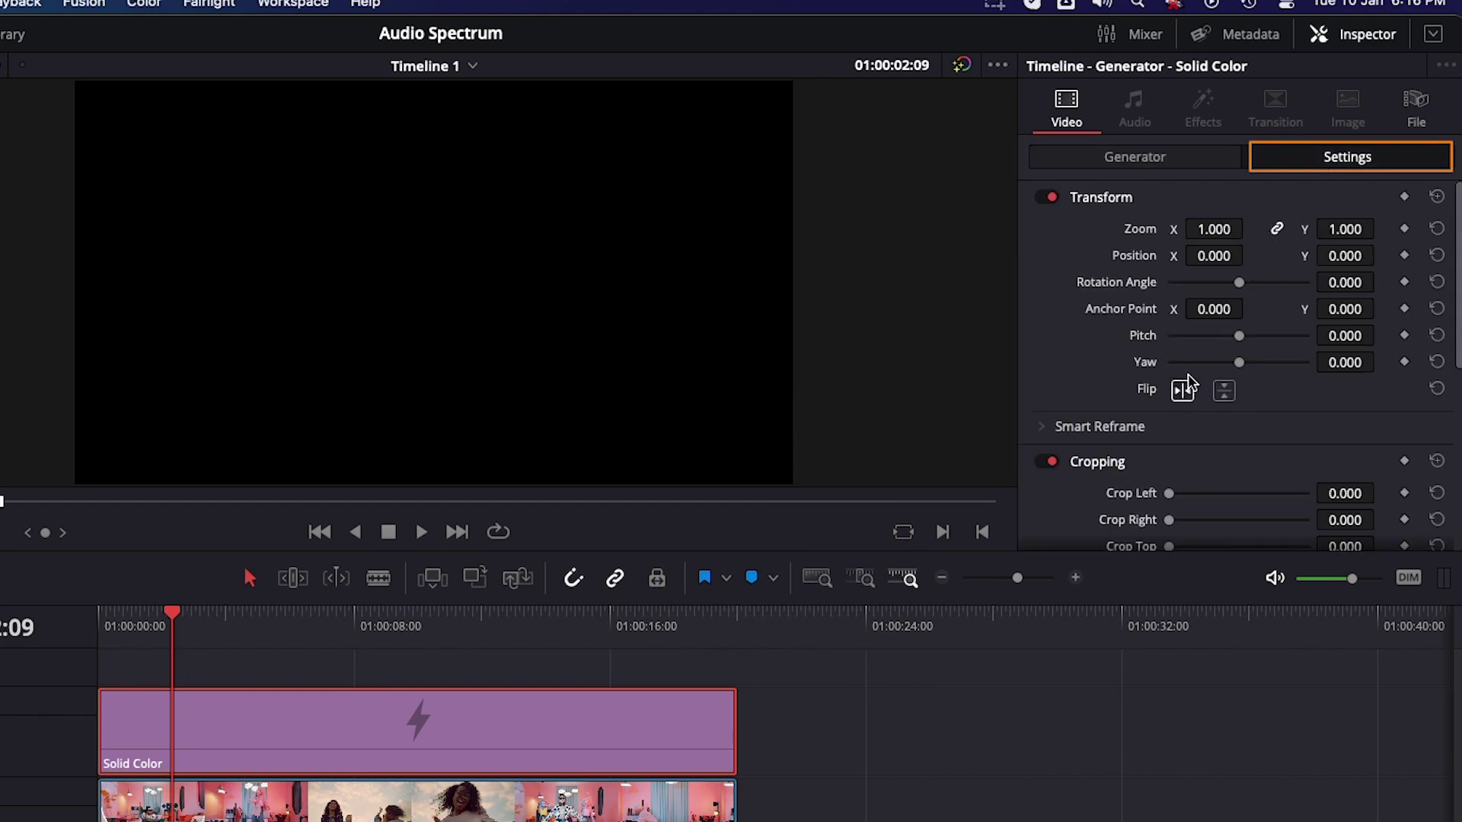
{"action": "scroll", "coordinate": [1270, 436], "scroll_direction": "down", "scroll_amount": 4}
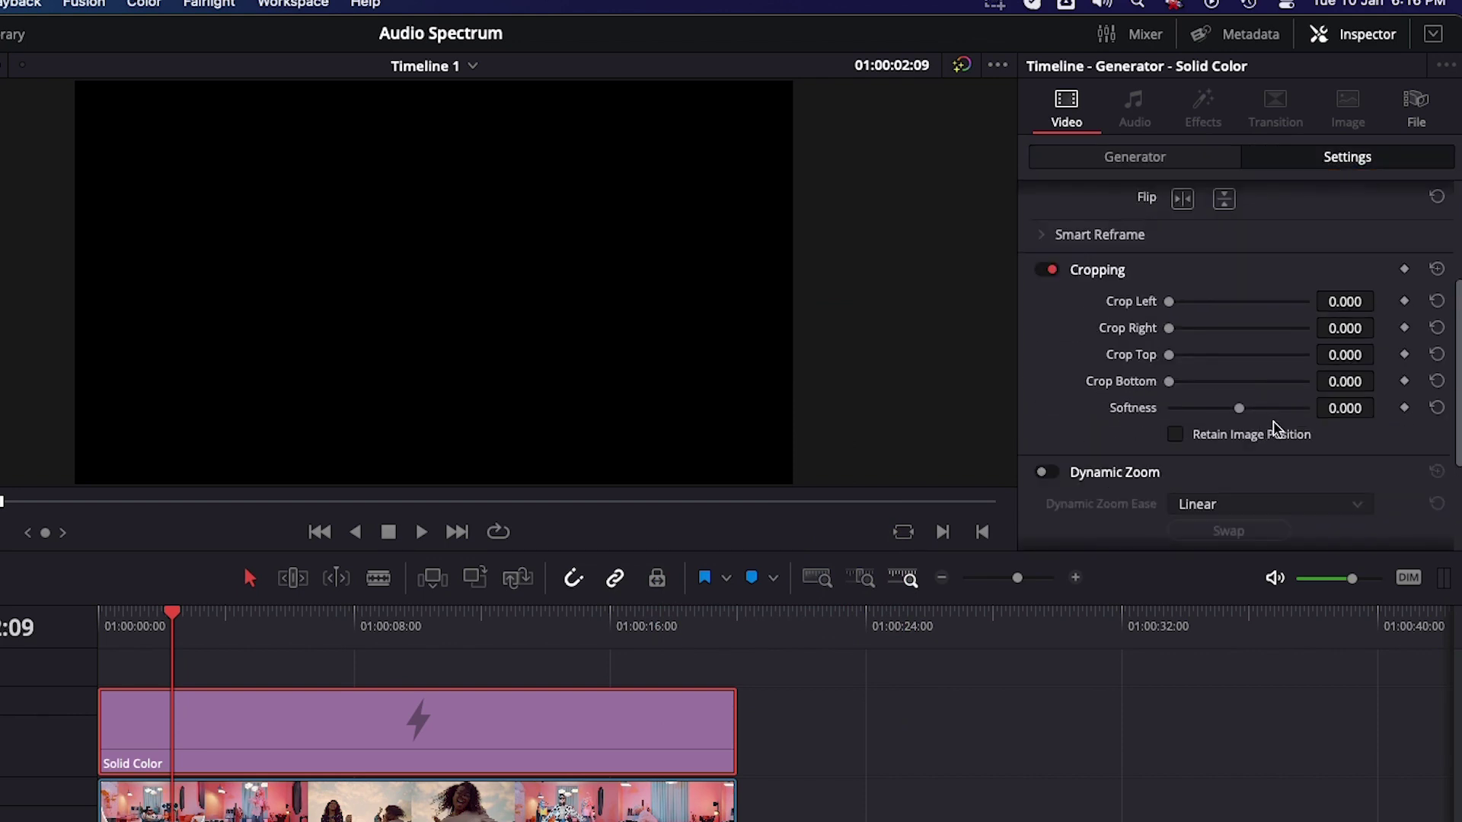
{"action": "scroll", "coordinate": [1332, 434], "scroll_direction": "down", "scroll_amount": 3}
{"action": "scroll", "coordinate": [1313, 327], "scroll_direction": "down", "scroll_amount": 1}
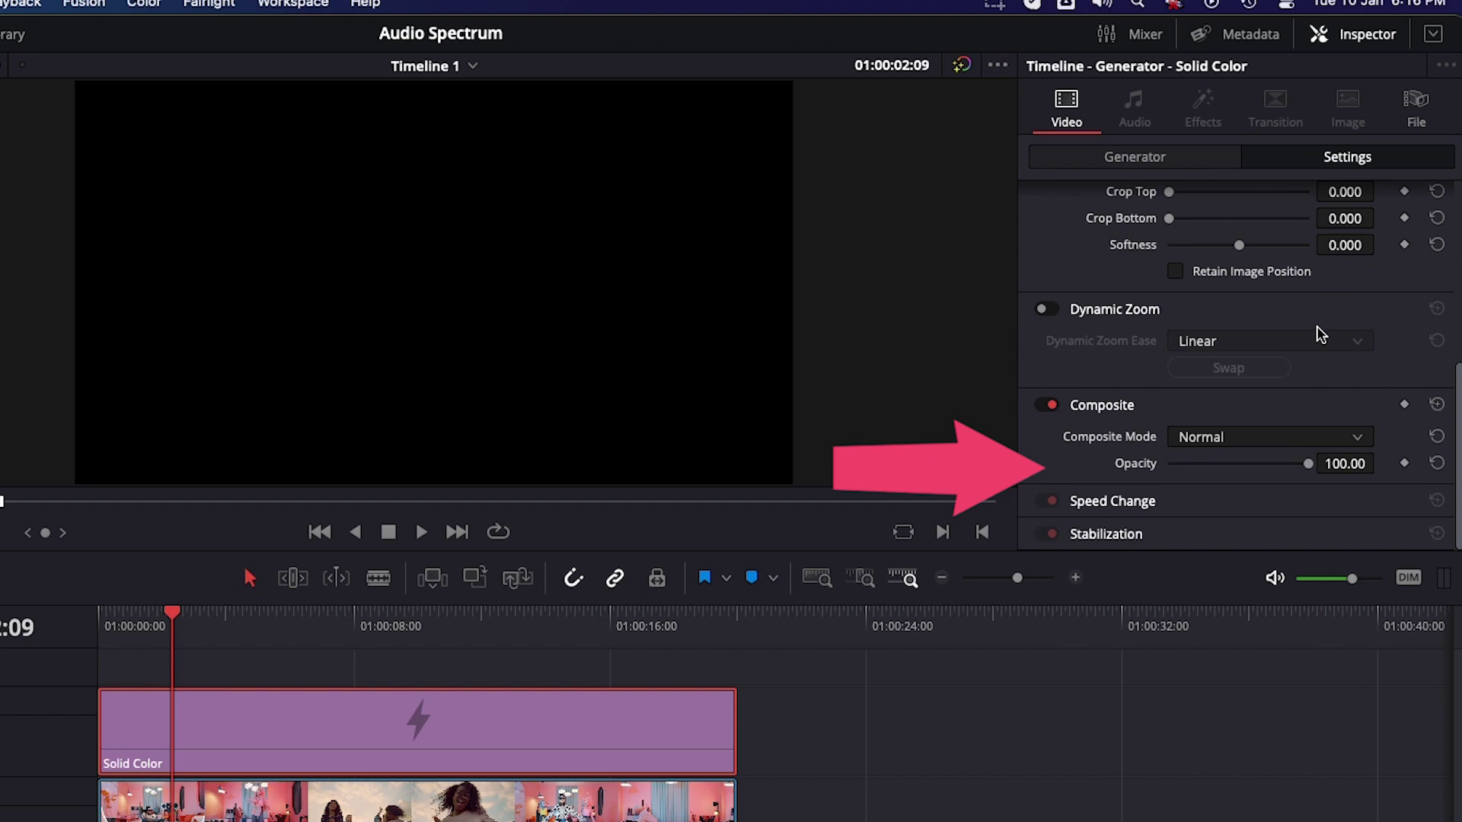
{"action": "left_click", "coordinate": [1344, 463]}
{"action": "type", "text": "65"}
{"action": "key", "text": "Return"}
{"action": "double_click", "coordinate": [1345, 463]}
{"action": "type", "text": "68"}
{"action": "key", "text": "Return"}
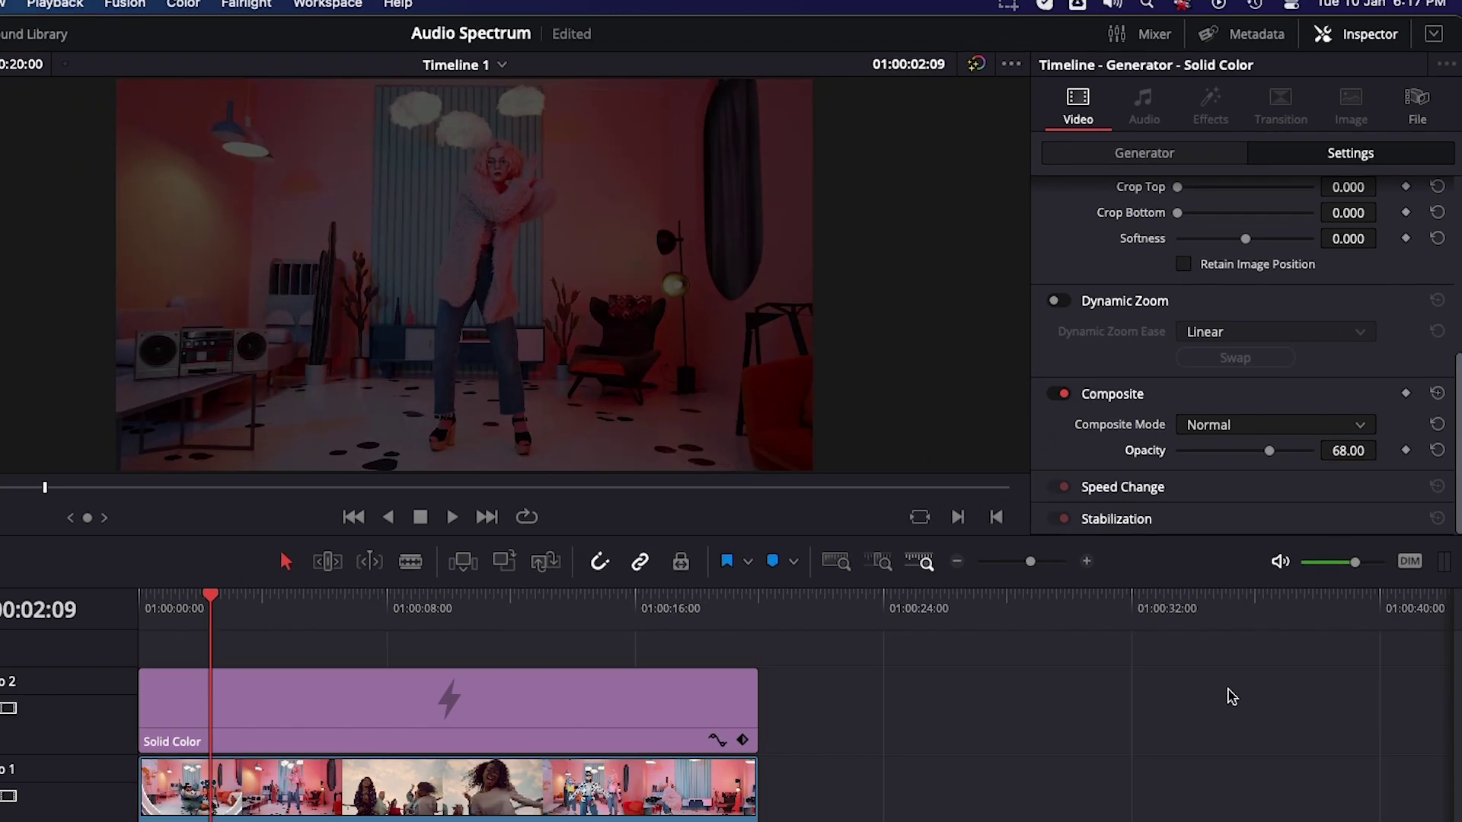
Place Audio_.mp4 on Video 3 at the timeline start, above the solid
{"action": "left_click", "coordinate": [50, 110]}
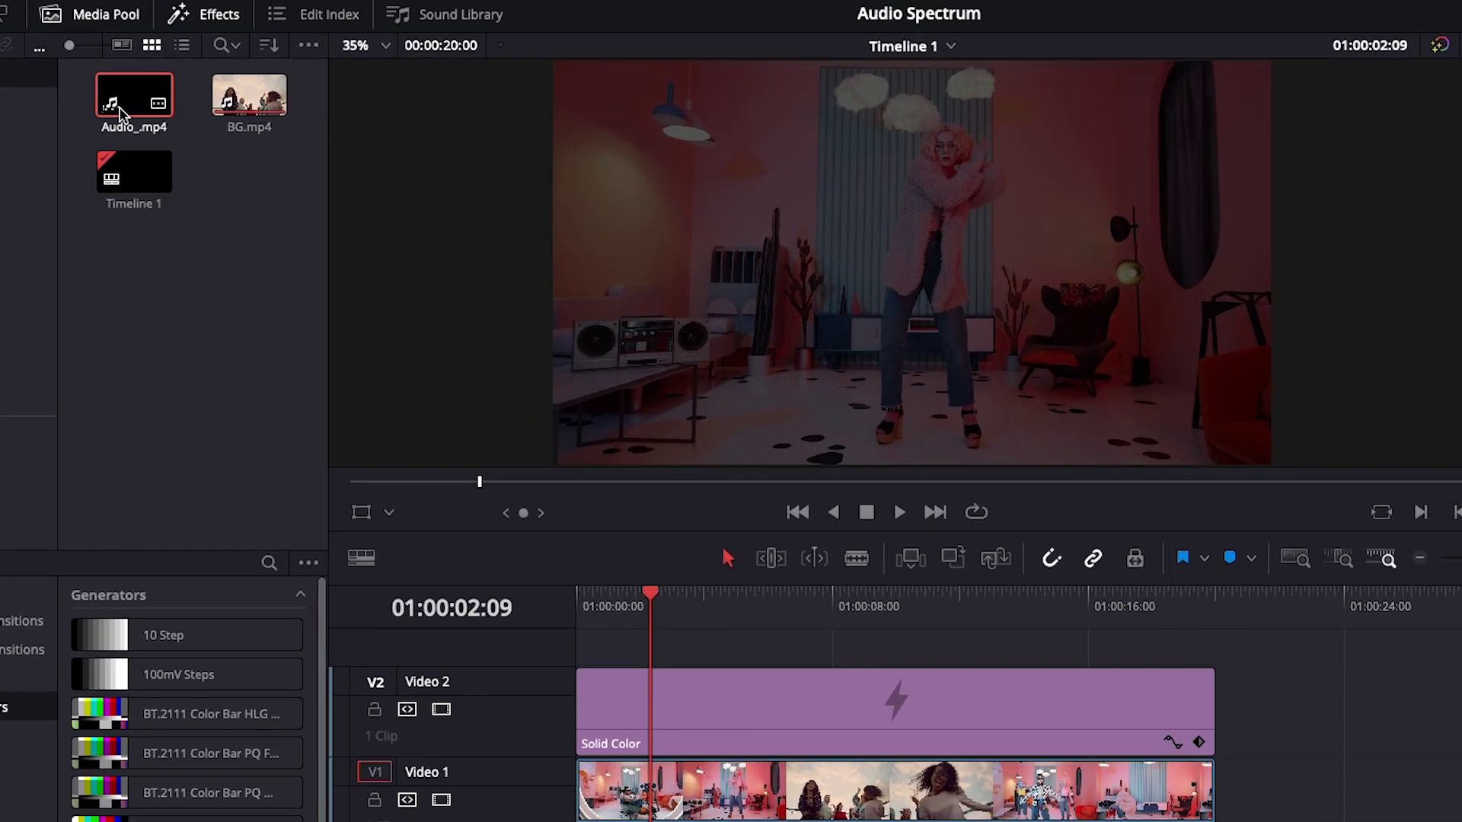
{"action": "left_click_drag", "start_coordinate": [120, 113], "coordinate": [584, 652]}
{"action": "left_click_drag", "start_coordinate": [356, 496], "coordinate": [345, 466]}
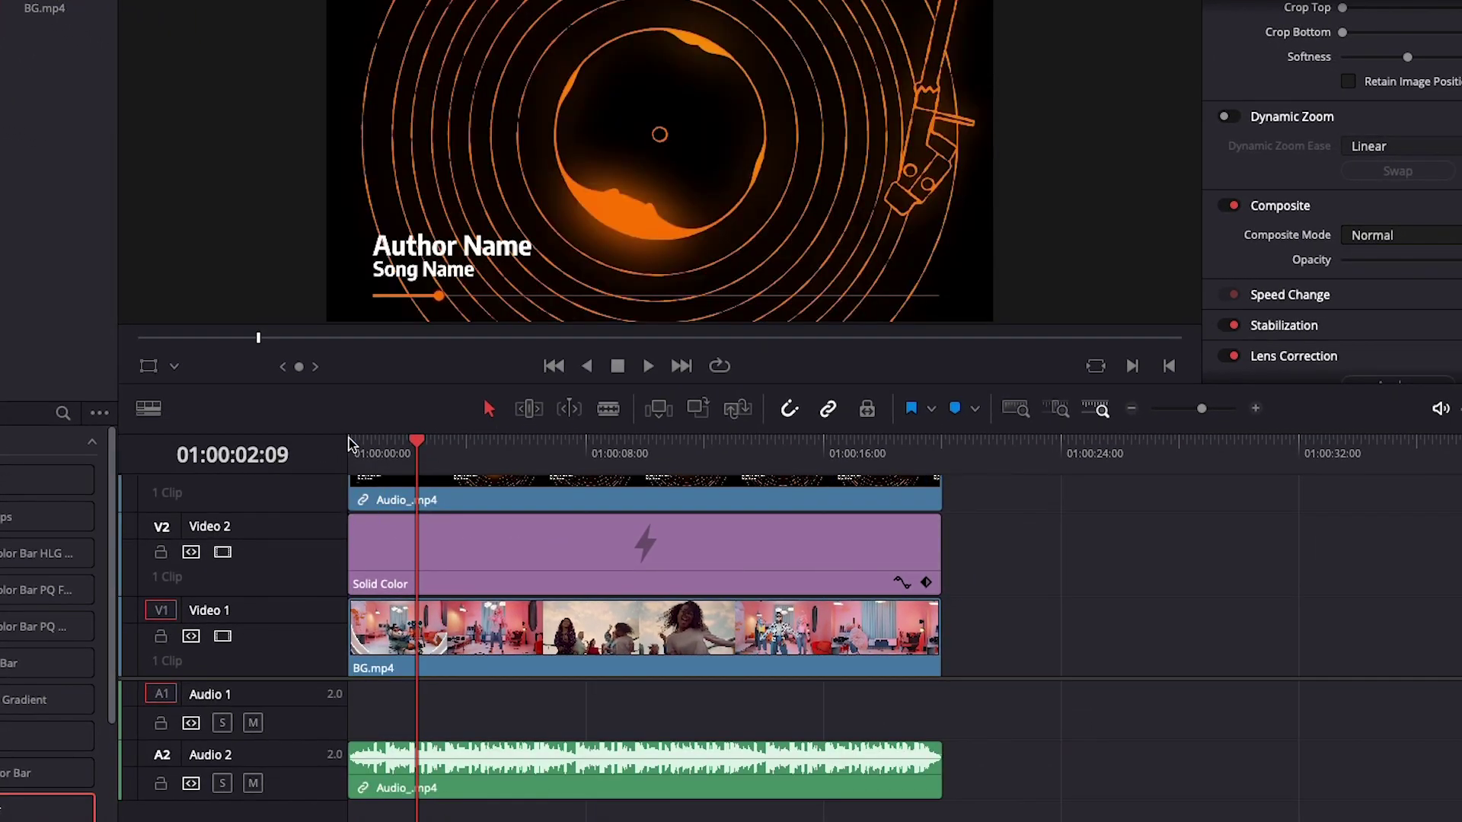
In Fusion, insert a Luma Keyer between MediaIn1 and MediaOut1, with Contract/Expand 0.17 and Gamma 1.03
{"action": "left_click", "coordinate": [731, 805]}
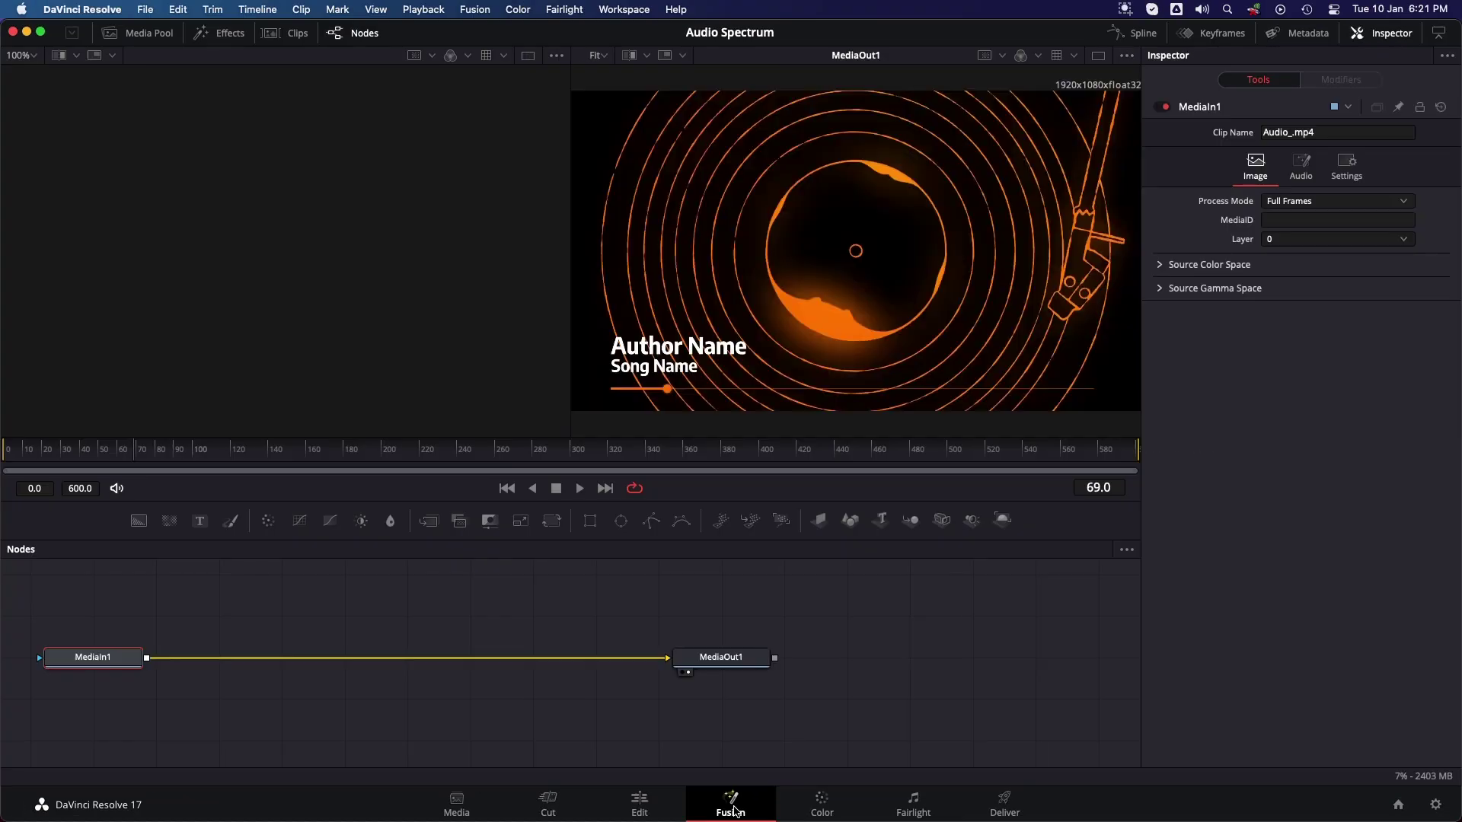
{"action": "right_click", "coordinate": [459, 622]}
{"action": "mouse_move", "coordinate": [536, 358]}
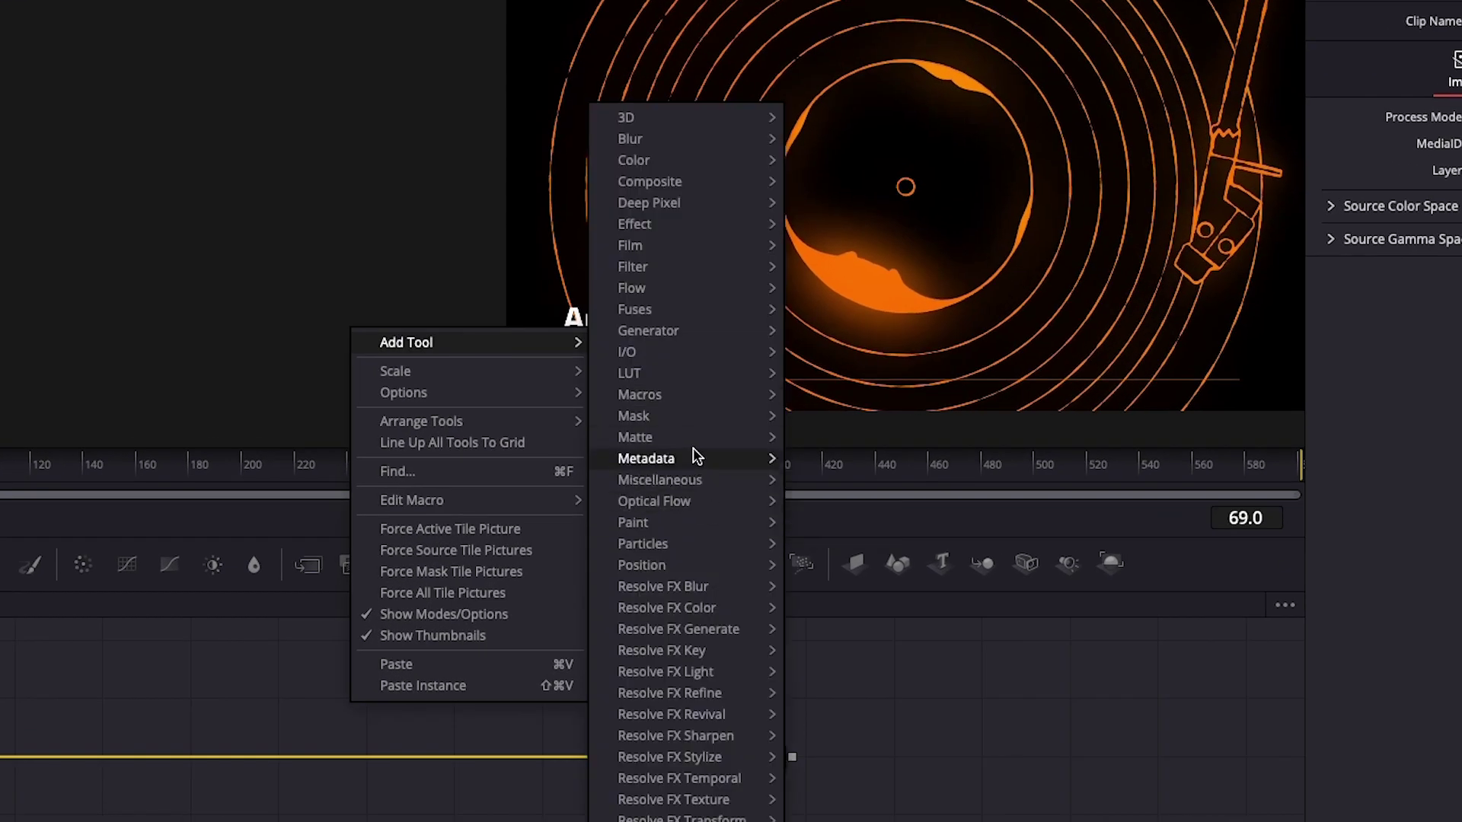
{"action": "mouse_move", "coordinate": [697, 438]}
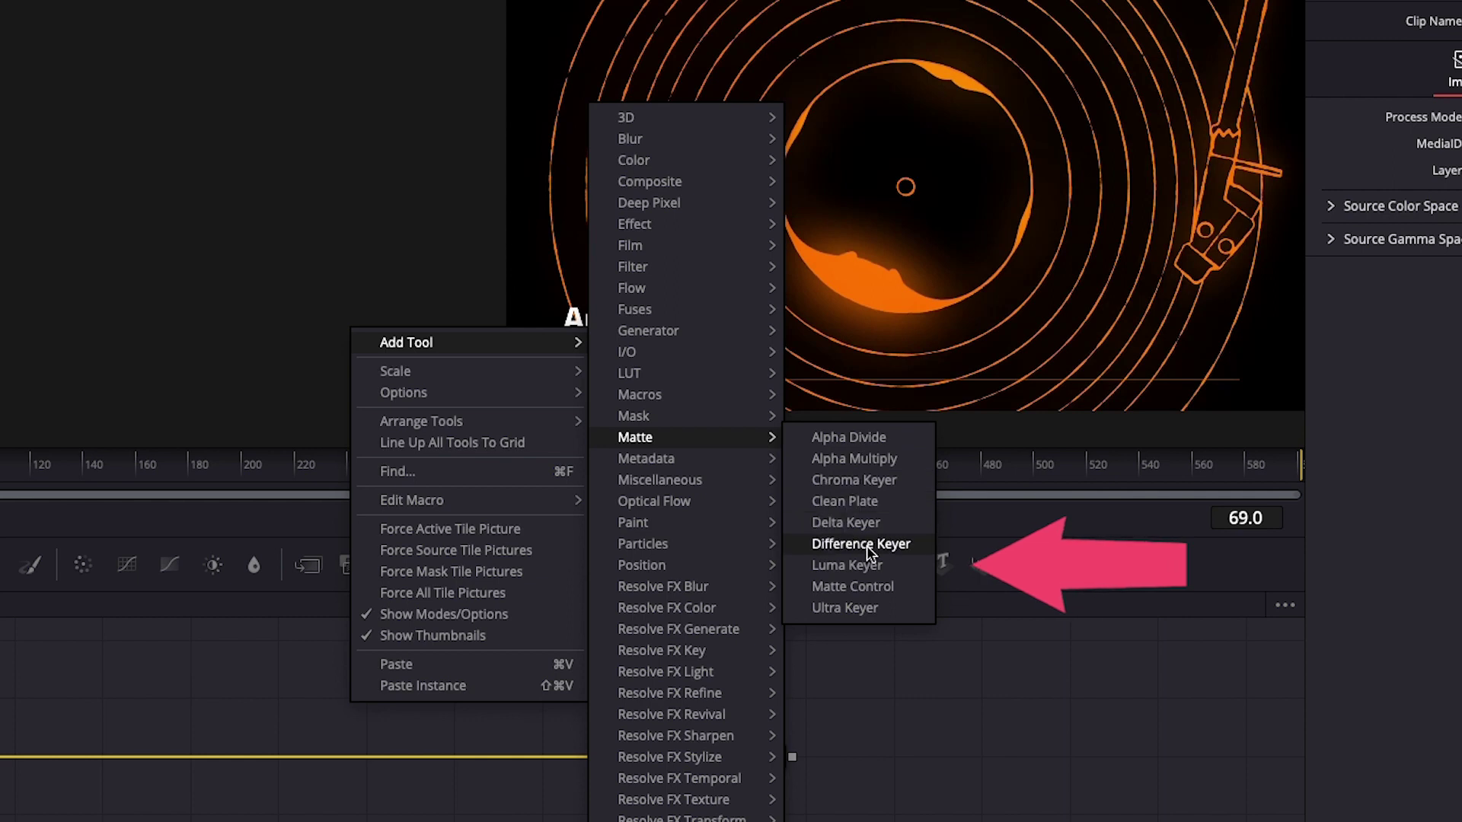
{"action": "left_click", "coordinate": [847, 565]}
{"action": "left_click_drag", "start_coordinate": [146, 658], "coordinate": [405, 619]}
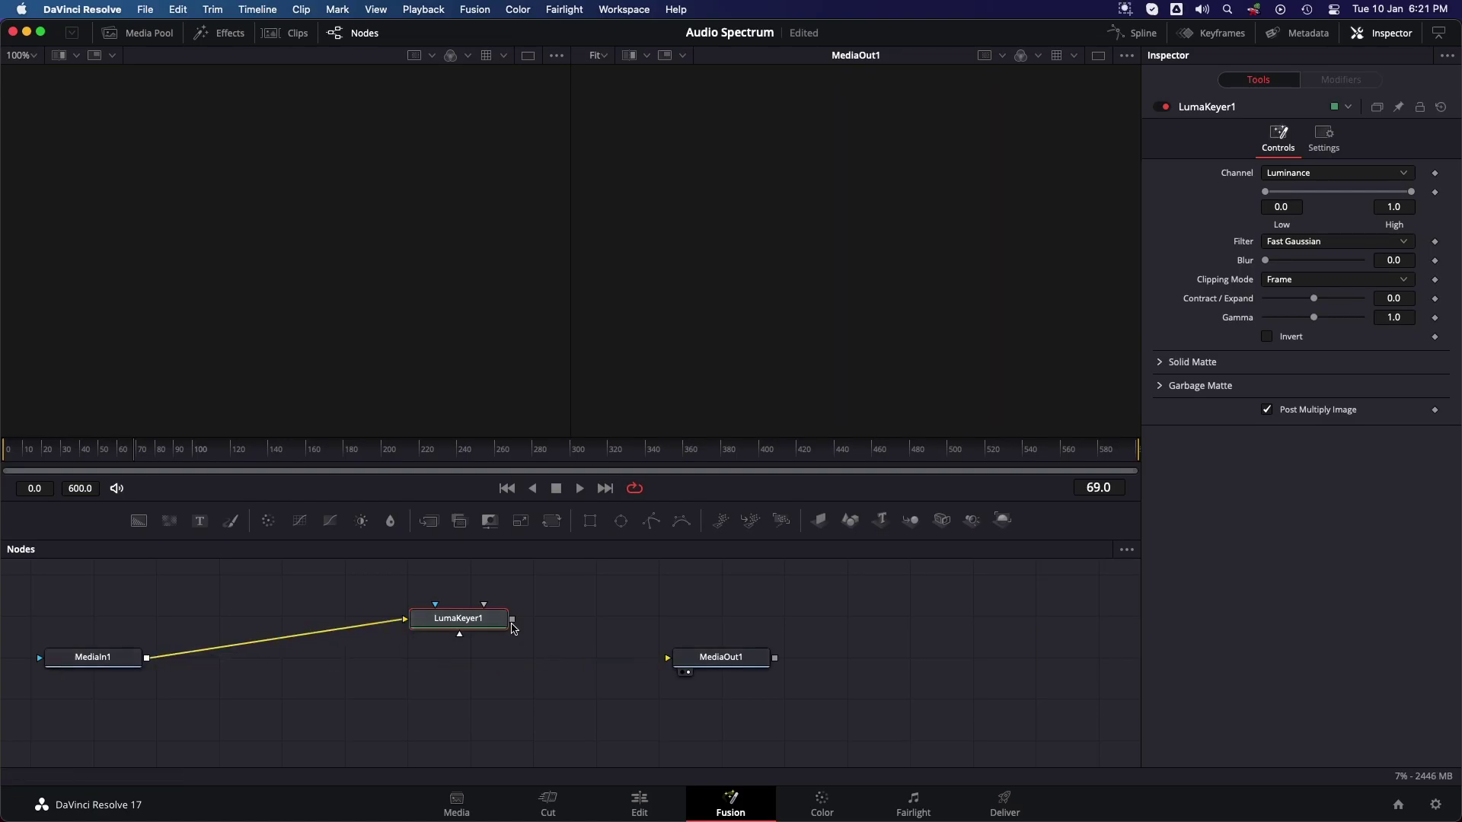
{"action": "left_click_drag", "start_coordinate": [512, 620], "coordinate": [668, 658]}
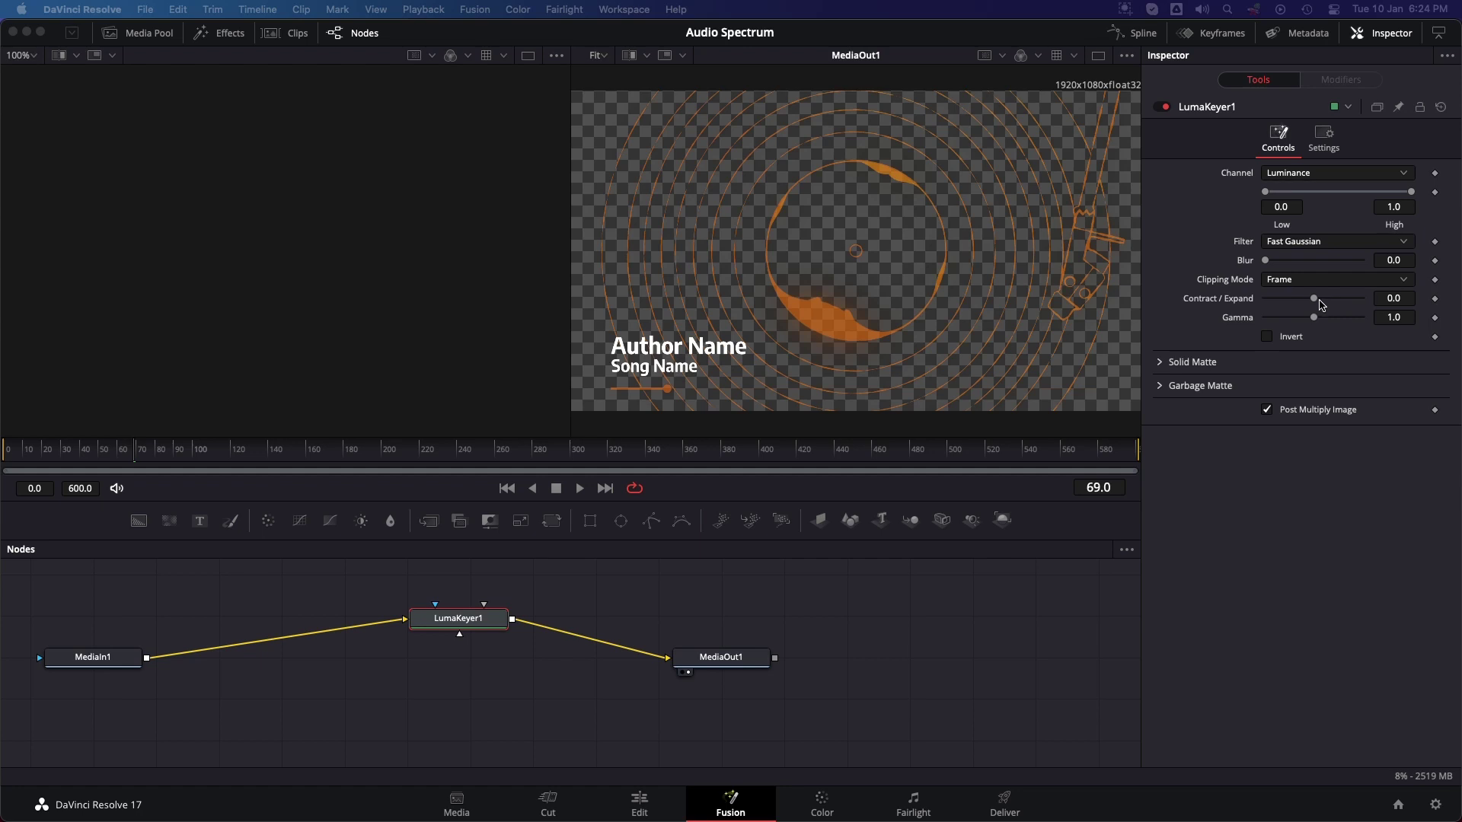
{"action": "left_click_drag", "start_coordinate": [1313, 300], "coordinate": [1327, 301]}
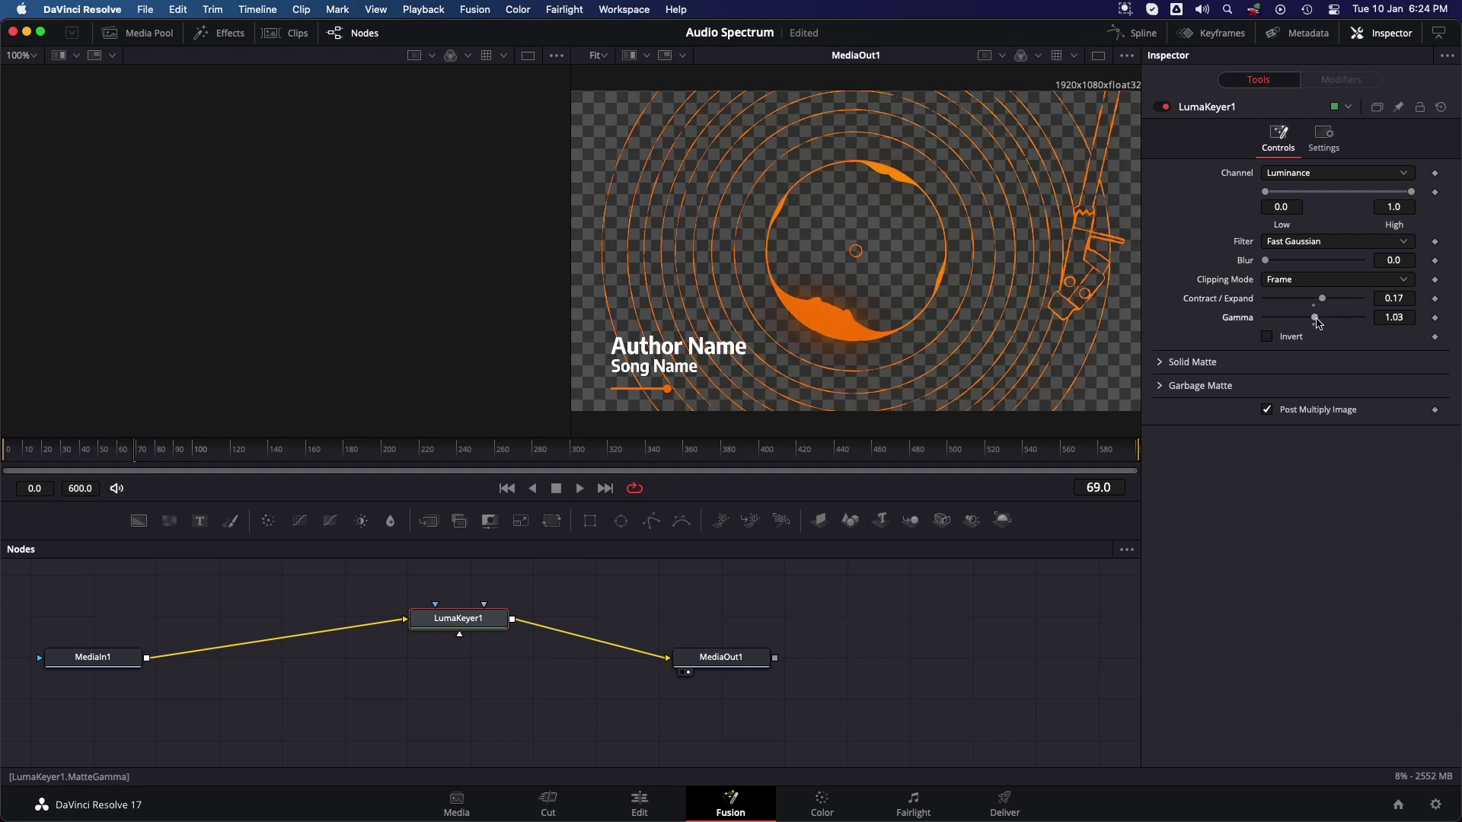
{"action": "key", "text": "shift+4"}
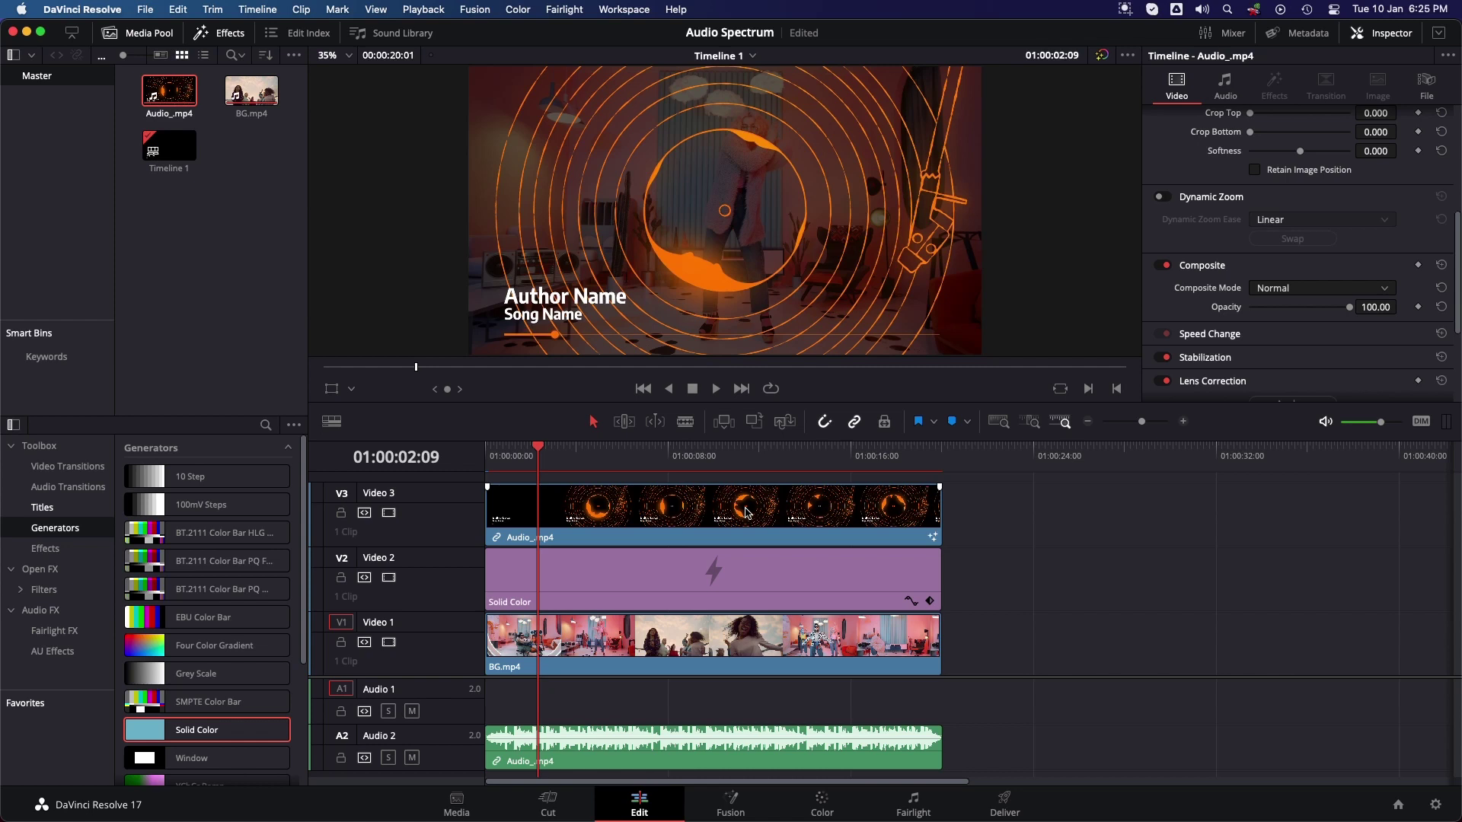
On Deliver, name the output 'Audio Spectrum' in the DATA folder, queue it and start Render All
{"action": "left_click", "coordinate": [1014, 801]}
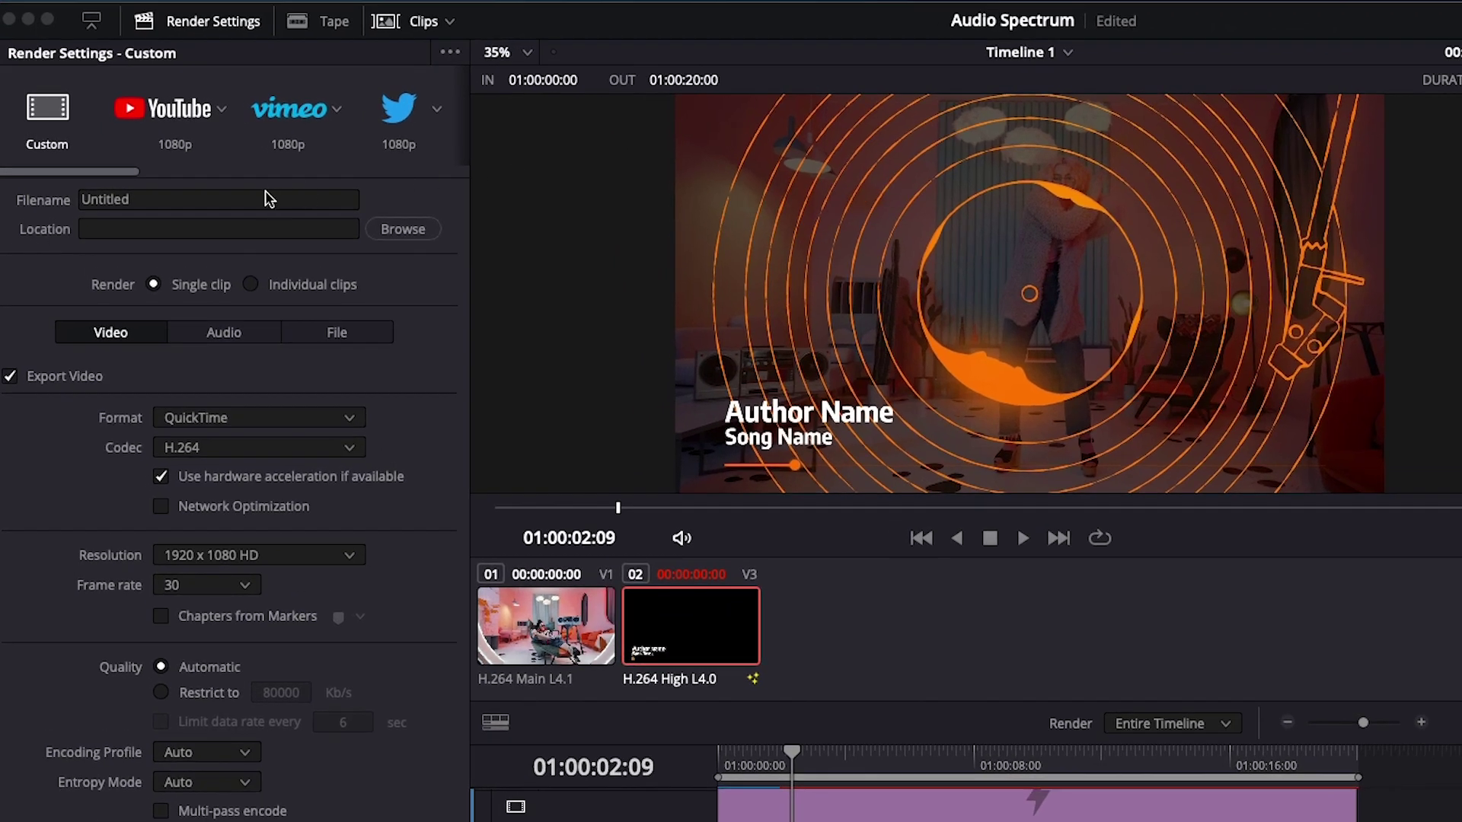
{"action": "left_click", "coordinate": [176, 198]}
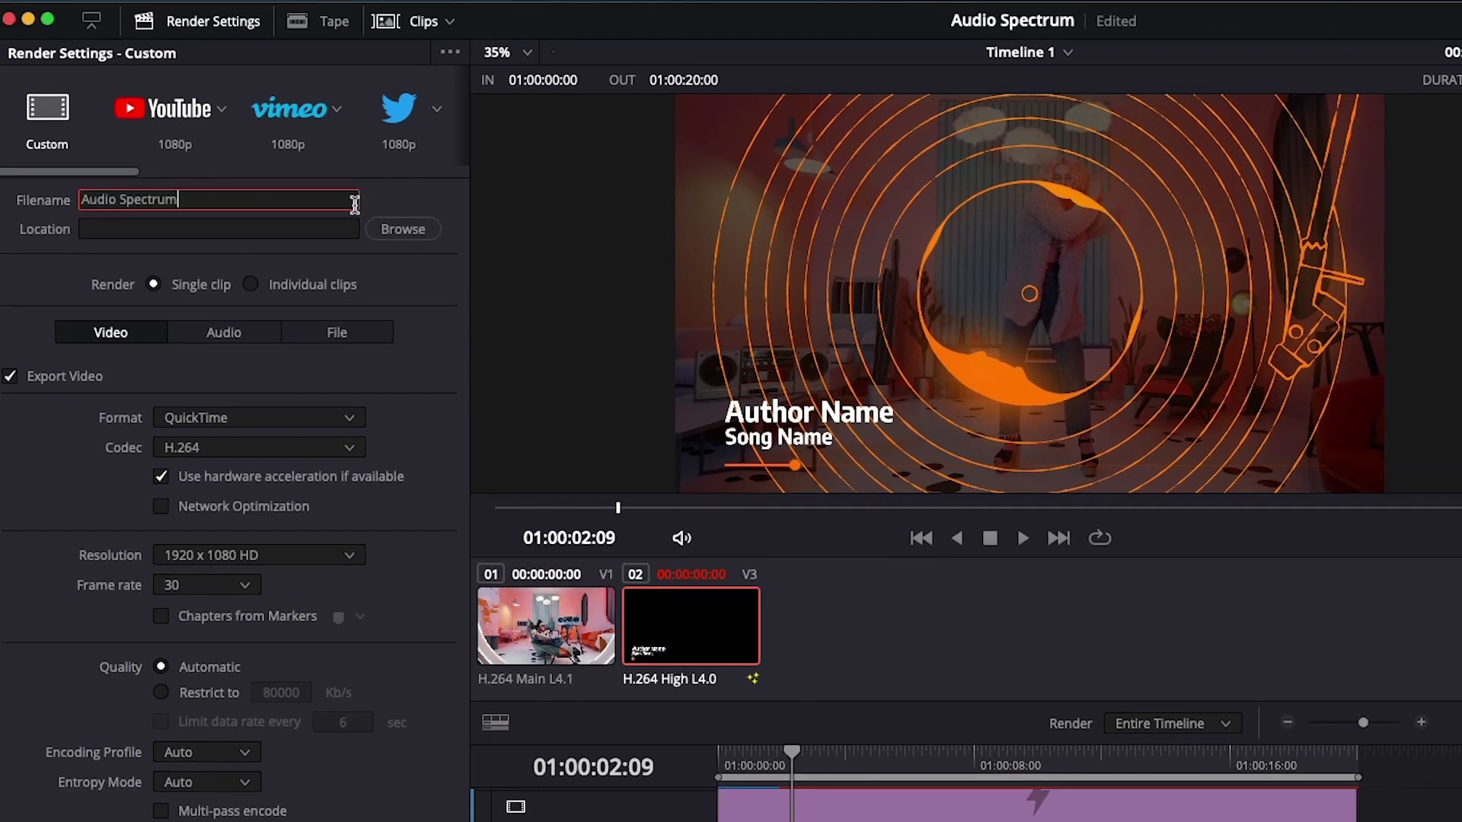
{"action": "left_click", "coordinate": [403, 229]}
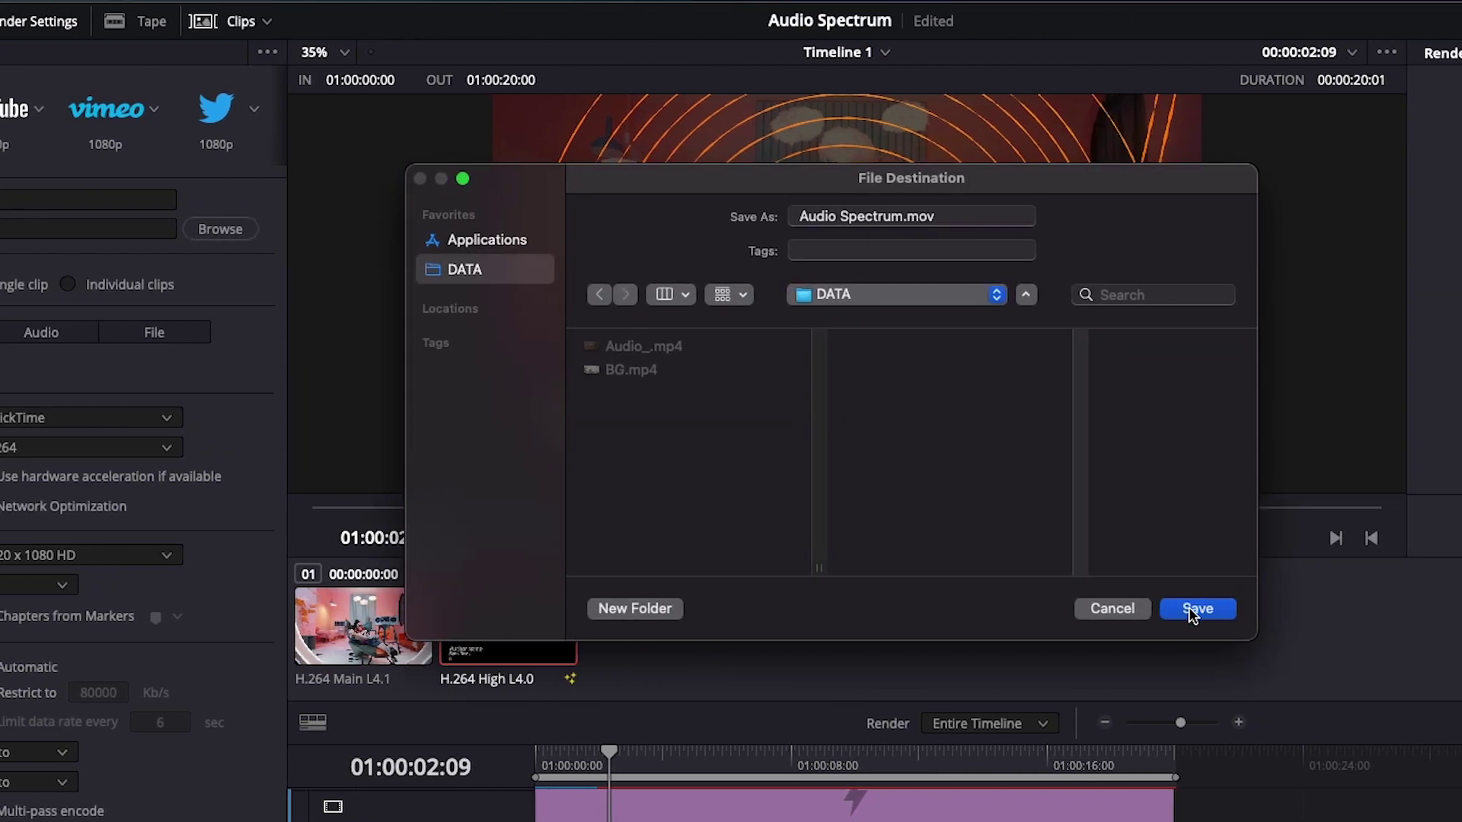
{"action": "left_click", "coordinate": [1191, 608]}
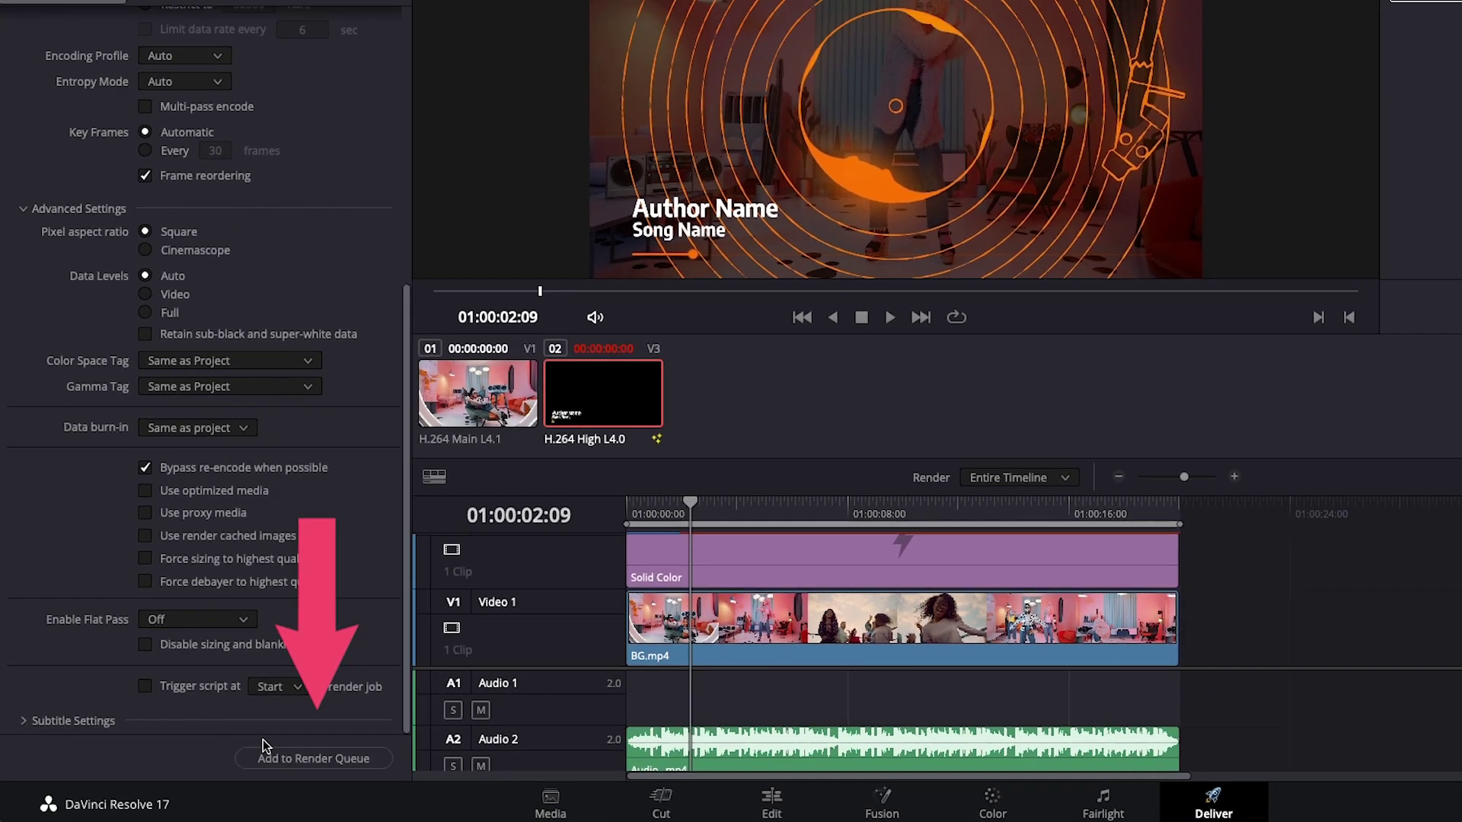
{"action": "left_click", "coordinate": [264, 756]}
{"action": "left_click", "coordinate": [1403, 393]}
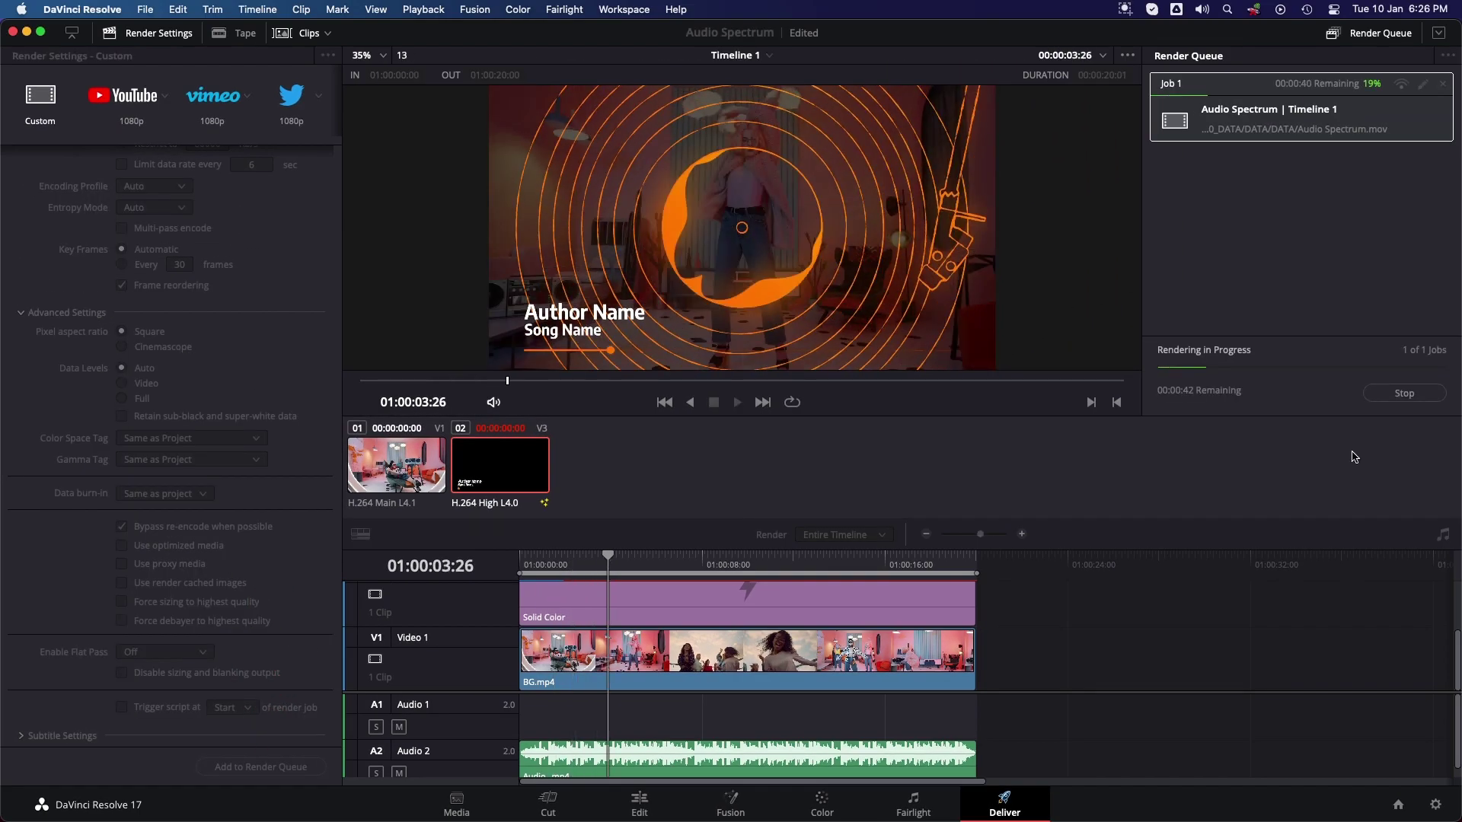